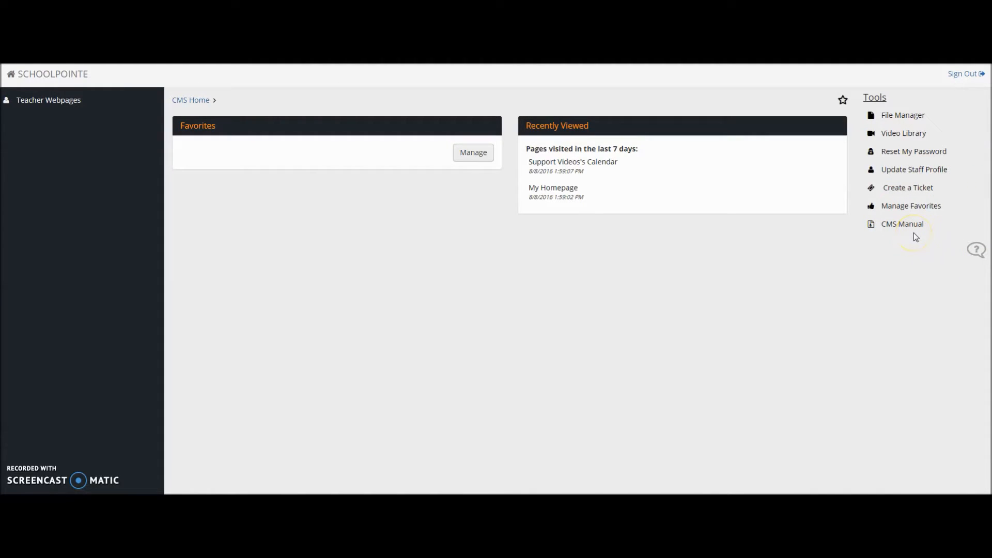
# View the feedback and help message form, and close it without sending anything.
pyautogui.click(979, 251)
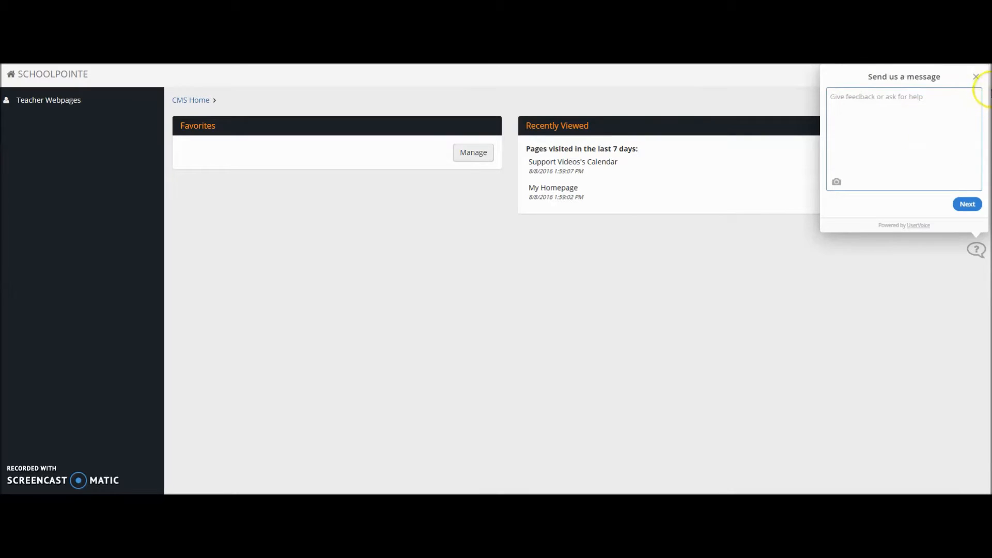
pyautogui.click(977, 76)
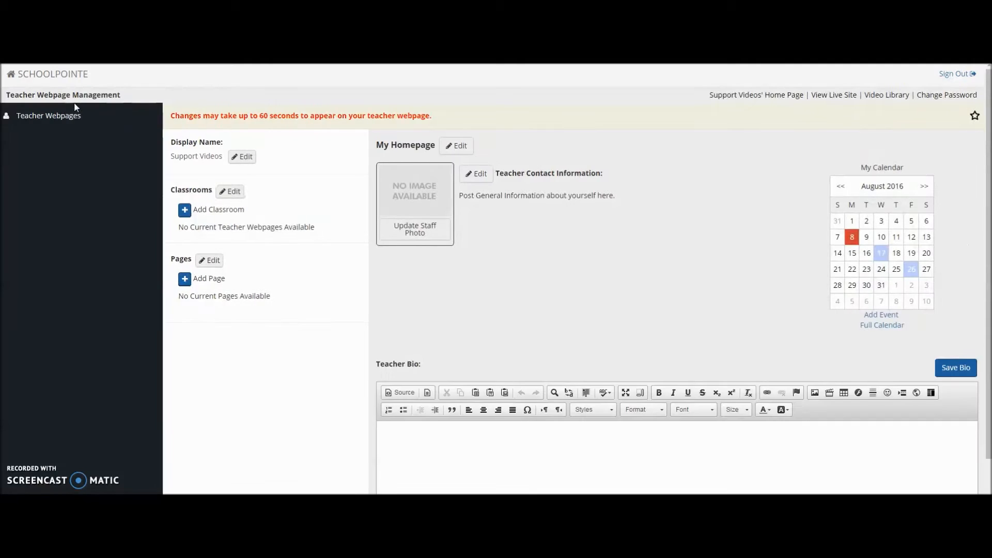
pyautogui.click(358, 150)
pyautogui.scroll(-1, 461, 302)
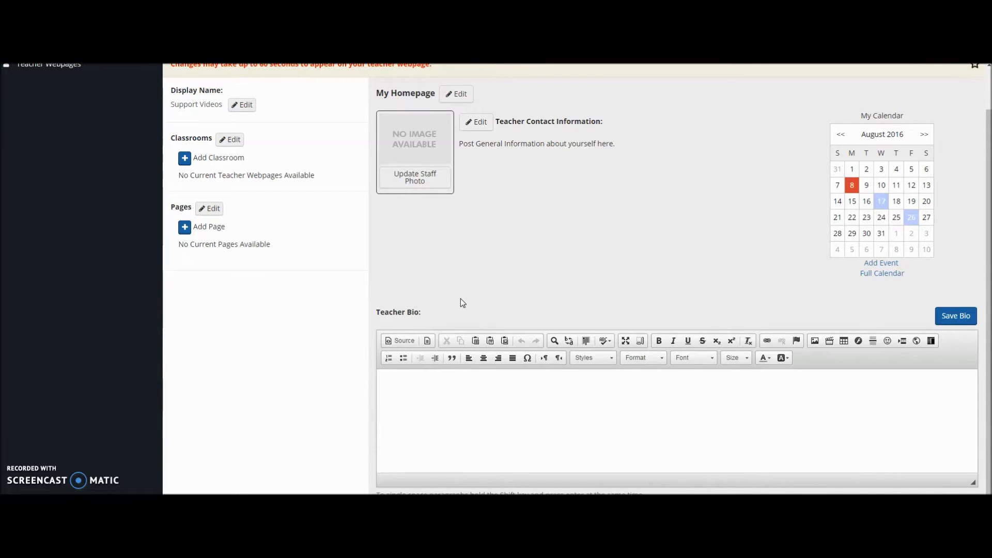
pyautogui.scroll(1, 463, 303)
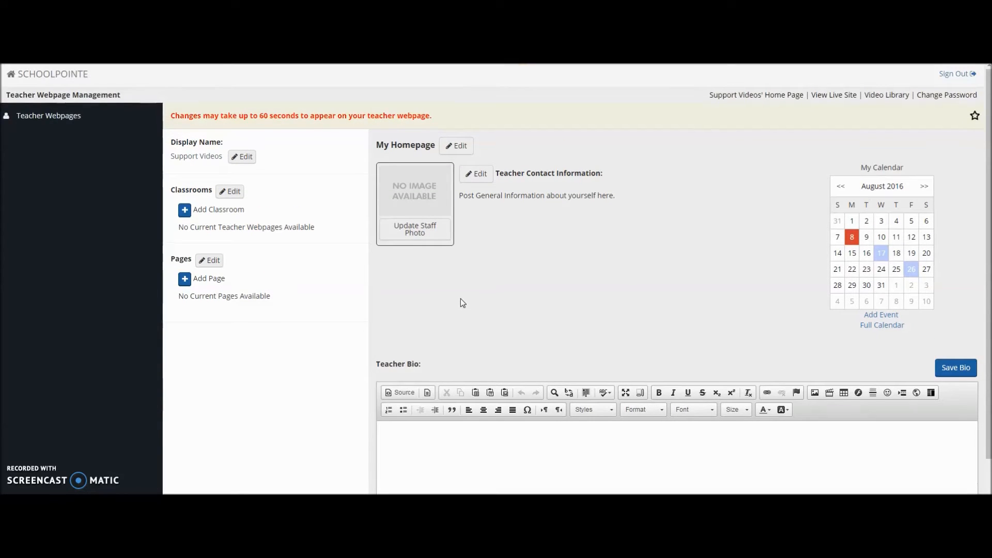
# Edit the teacher contact information to read "Planning Period: 11:00-12:00", with a line for the phone number below it.
pyautogui.click(481, 178)
pyautogui.click(476, 264)
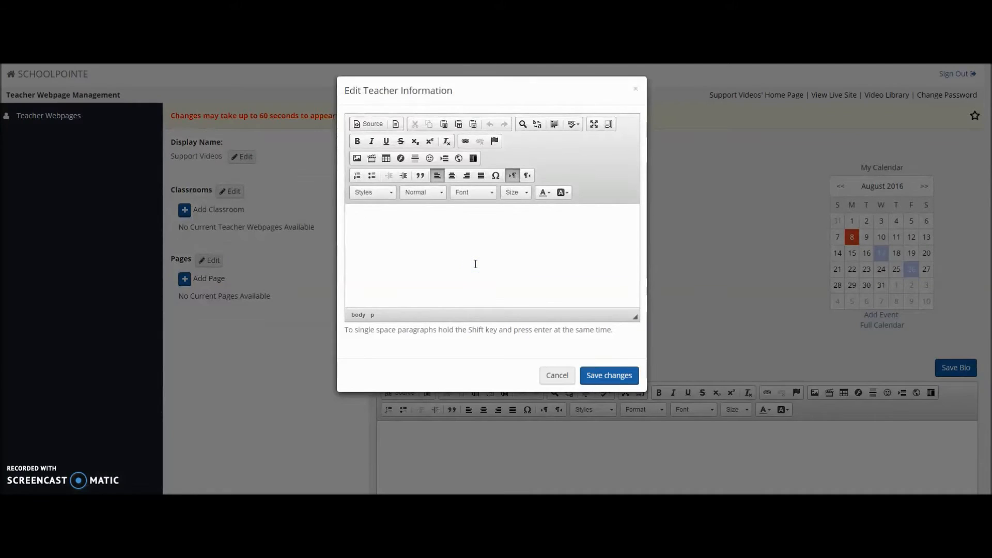
pyautogui.write('Planning Period: 1')
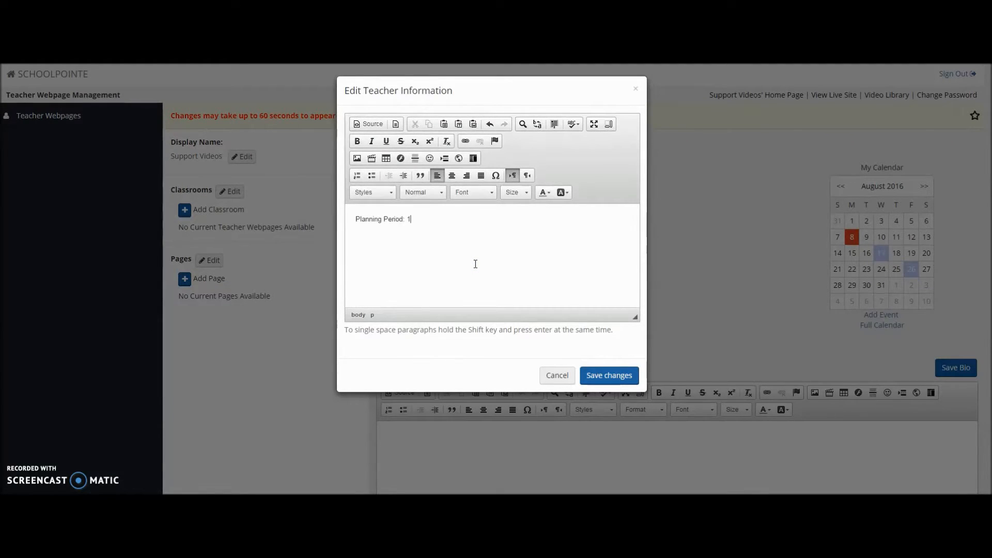
pyautogui.write('1:00-12 :00-12')
pyautogui.press('Return')
pyautogui.write('Phone: 111111')
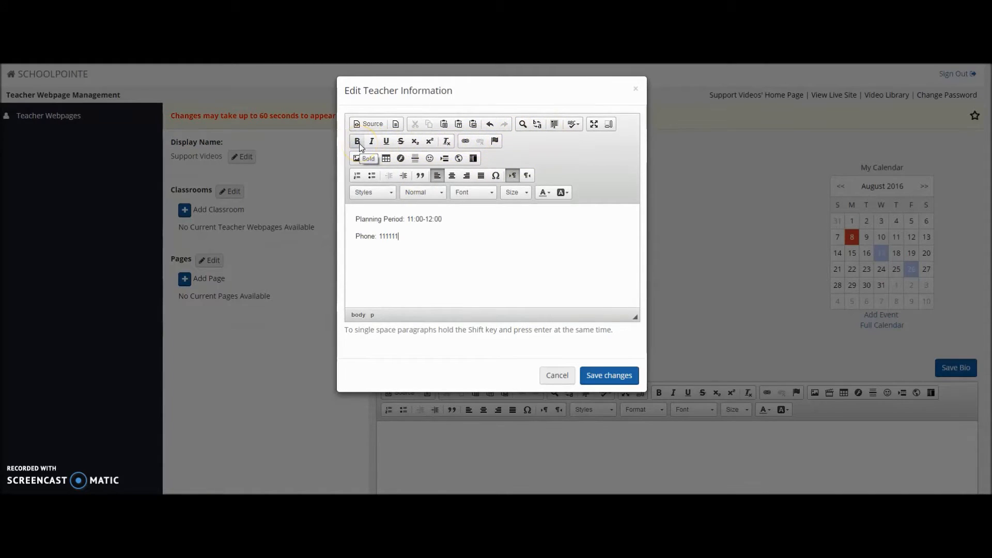
# Look through the paragraph format, font, size and text color choices, and save the teacher contact information.
pyautogui.click(423, 194)
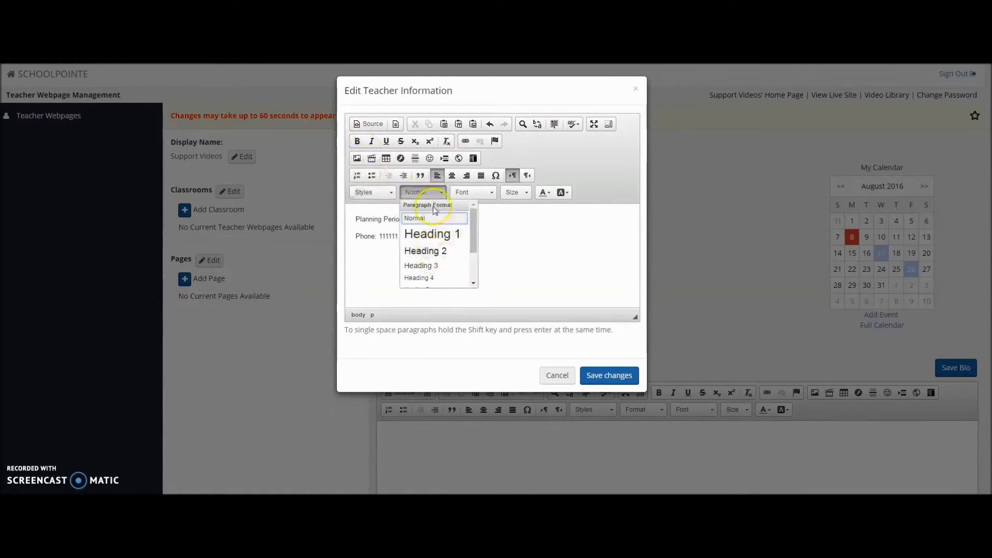
pyautogui.click(471, 195)
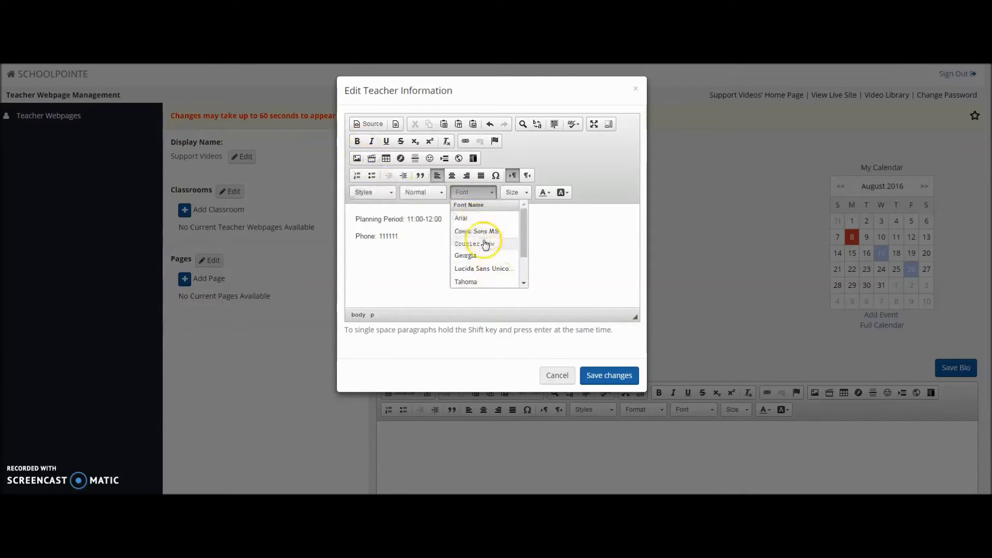
pyautogui.click(529, 195)
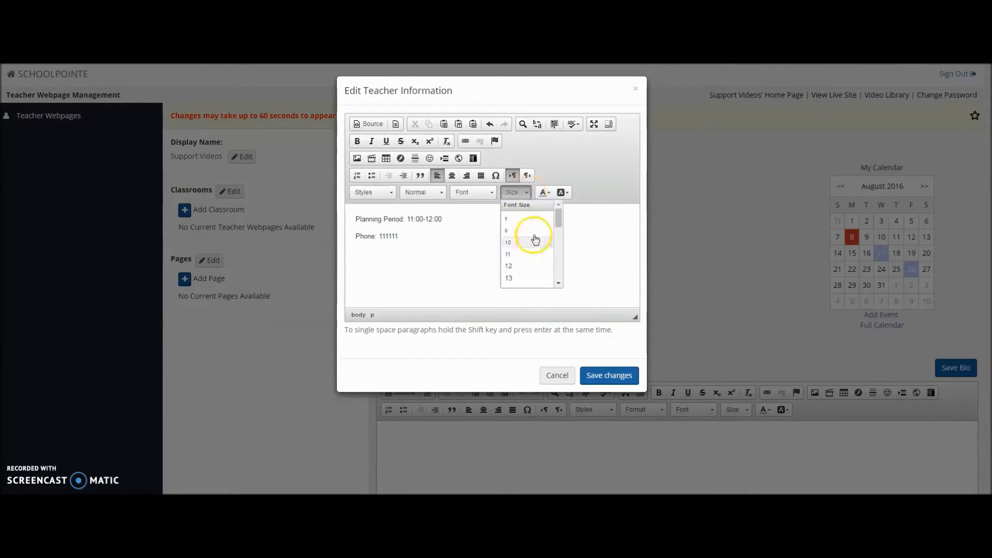
pyautogui.click(545, 192)
pyautogui.click(489, 233)
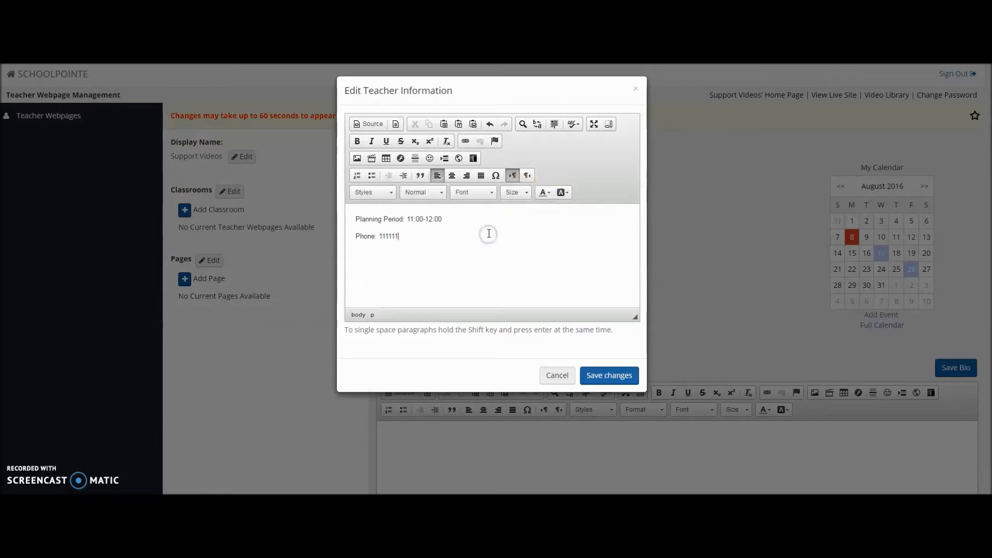
pyautogui.click(600, 375)
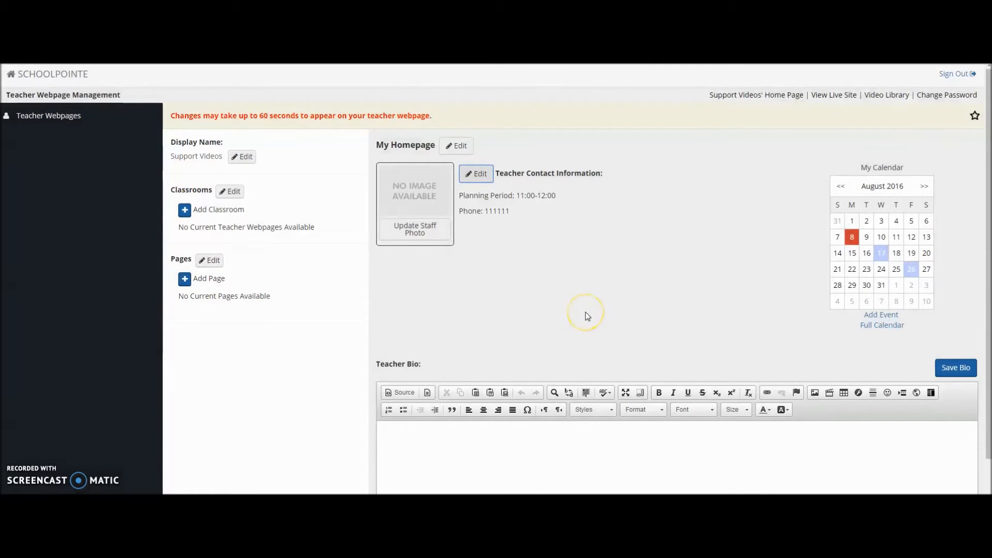
# Place the cursor in the Teacher Bio text area and save the bio without adding text.
pyautogui.scroll(-1, 585, 312)
pyautogui.scroll(-1, 586, 313)
pyautogui.click(587, 377)
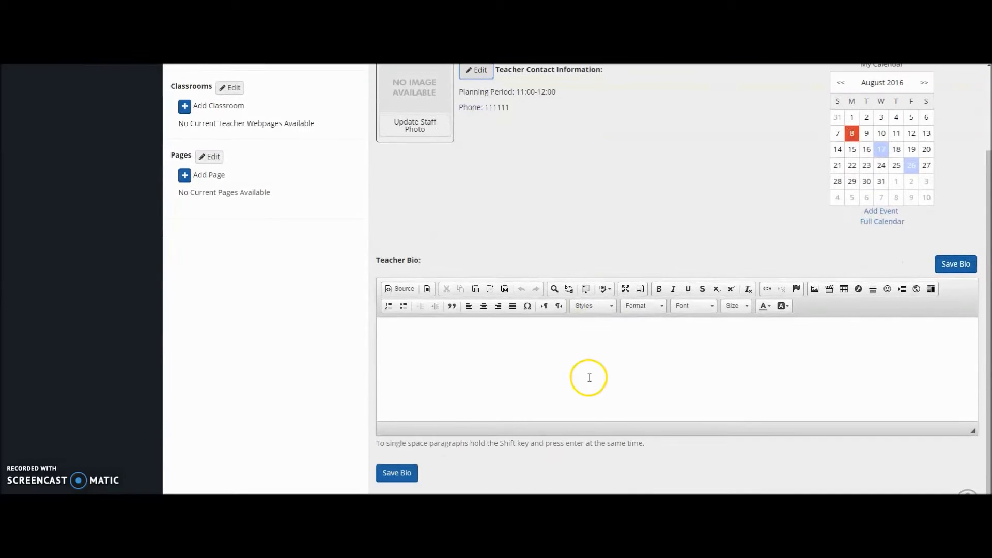
pyautogui.click(681, 333)
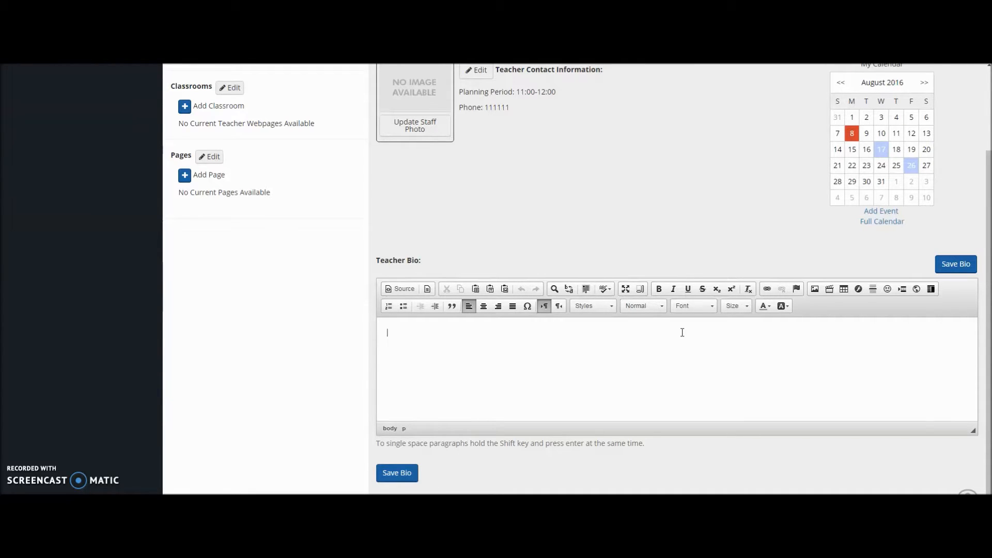
pyautogui.scroll(1, 684, 333)
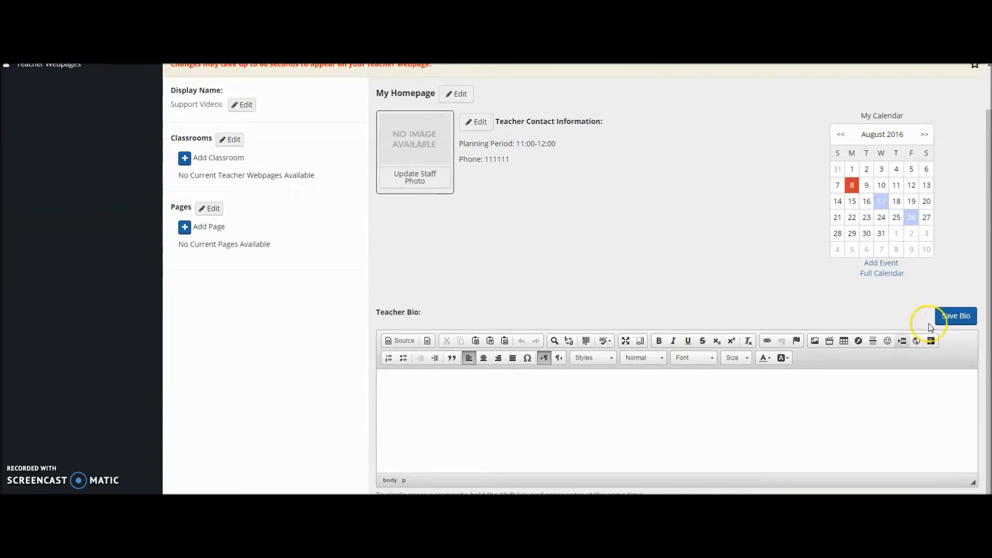
pyautogui.click(955, 316)
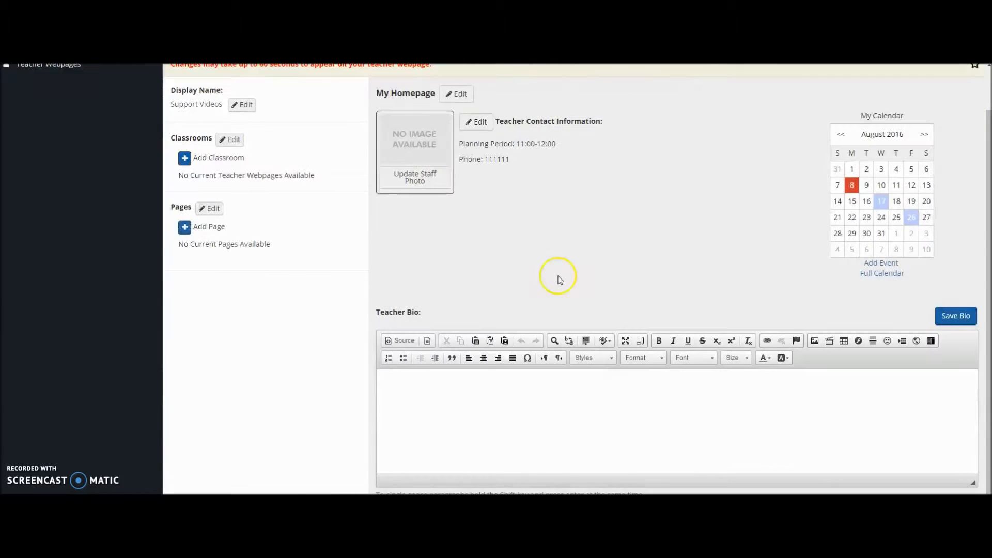
# Start a new calendar event with the headline "First Day of School", leaving the optional class unselected.
pyautogui.scroll(1, 623, 317)
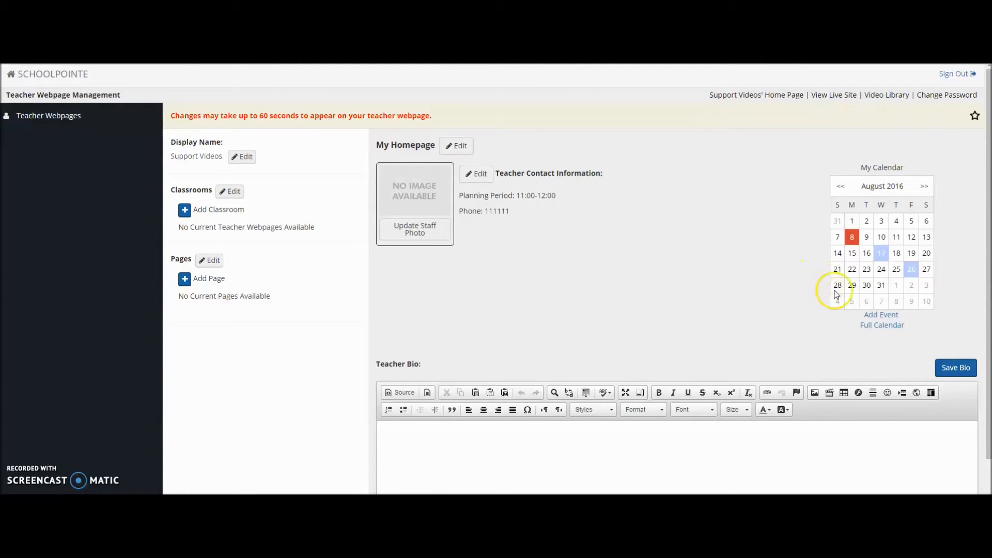
pyautogui.click(873, 313)
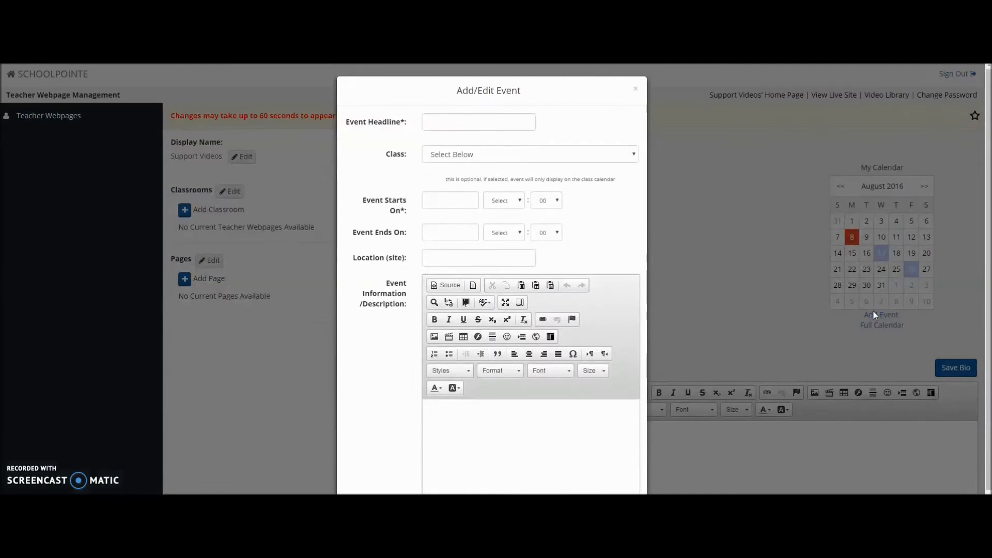
pyautogui.click(475, 125)
pyautogui.write('First Day of School')
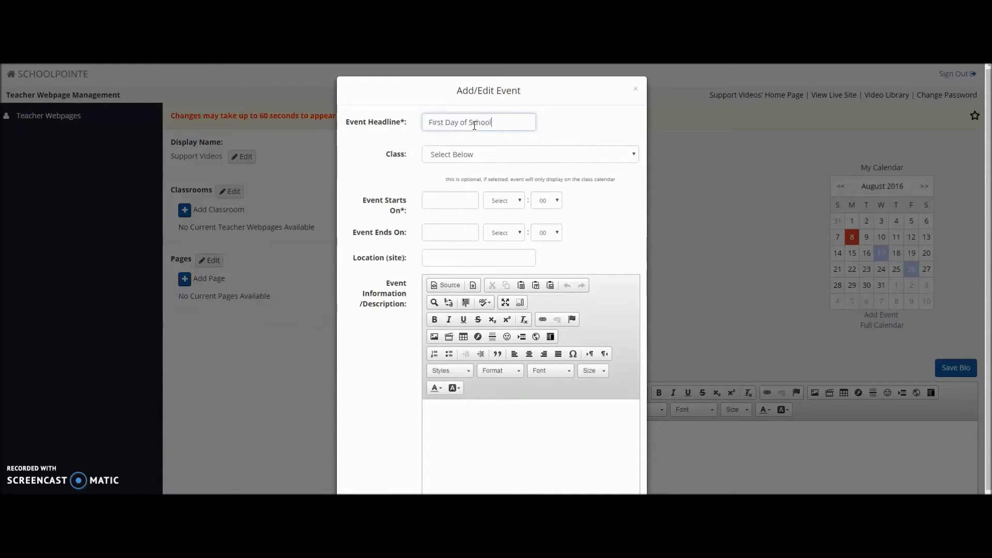
pyautogui.click(492, 155)
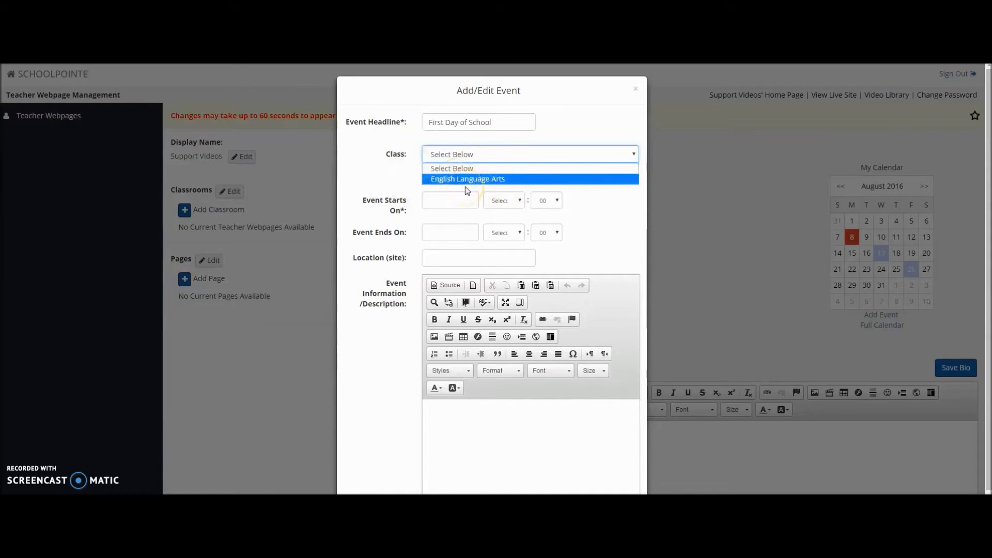
pyautogui.click(396, 183)
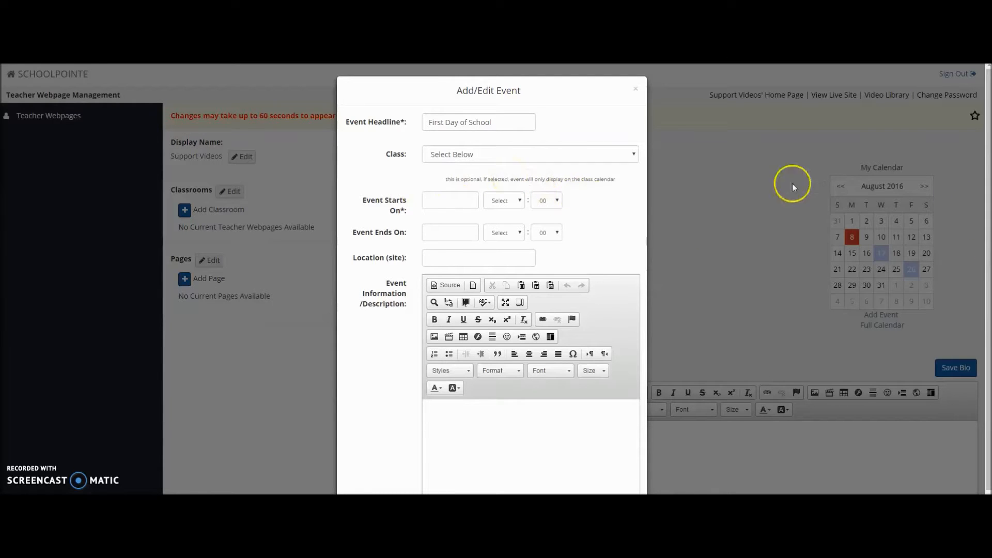
# Set both the start and end dates of the event to 08/15/2016 and save it.
pyautogui.click(446, 200)
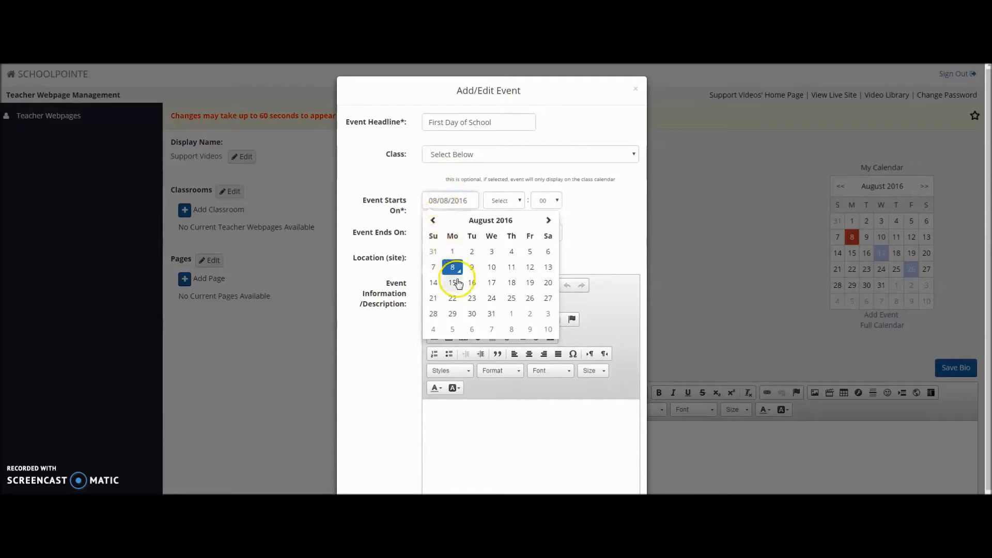
pyautogui.click(457, 282)
pyautogui.click(449, 233)
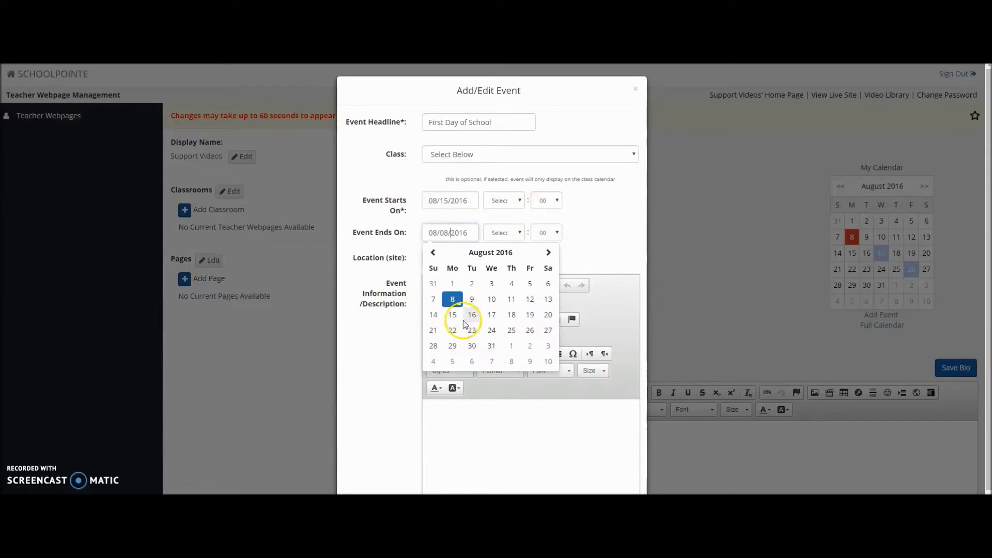
pyautogui.click(454, 316)
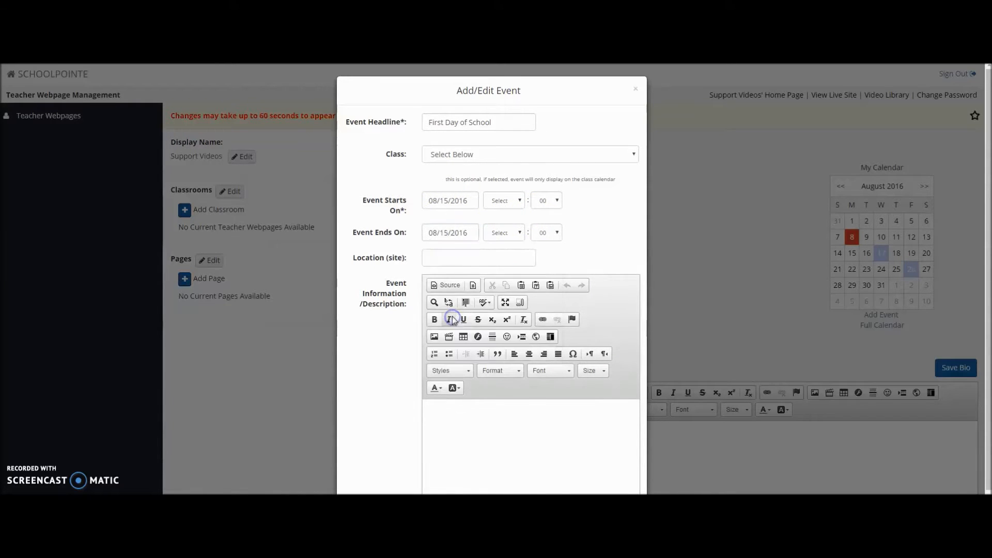
pyautogui.scroll(-2, 437, 258)
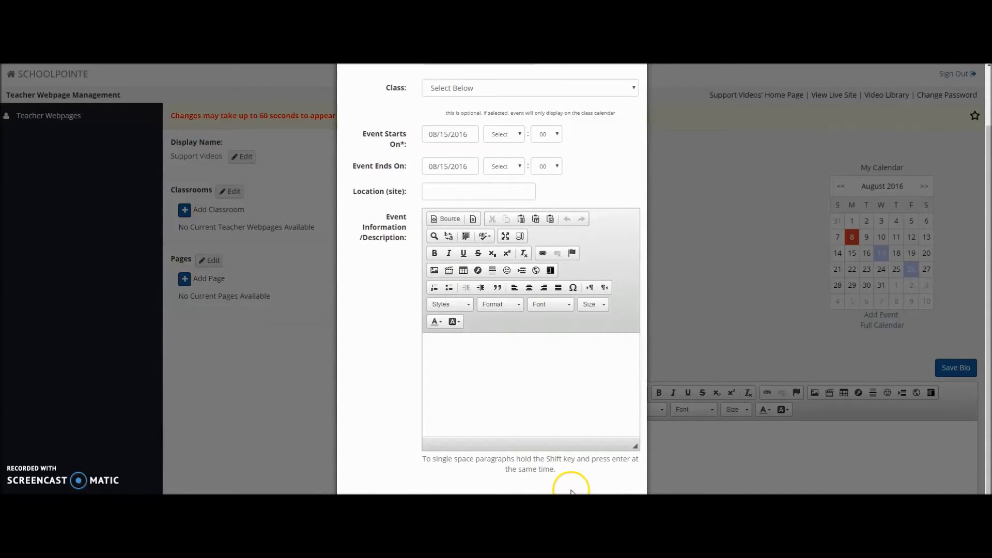
pyautogui.scroll(1, 558, 478)
pyautogui.scroll(-1, 559, 476)
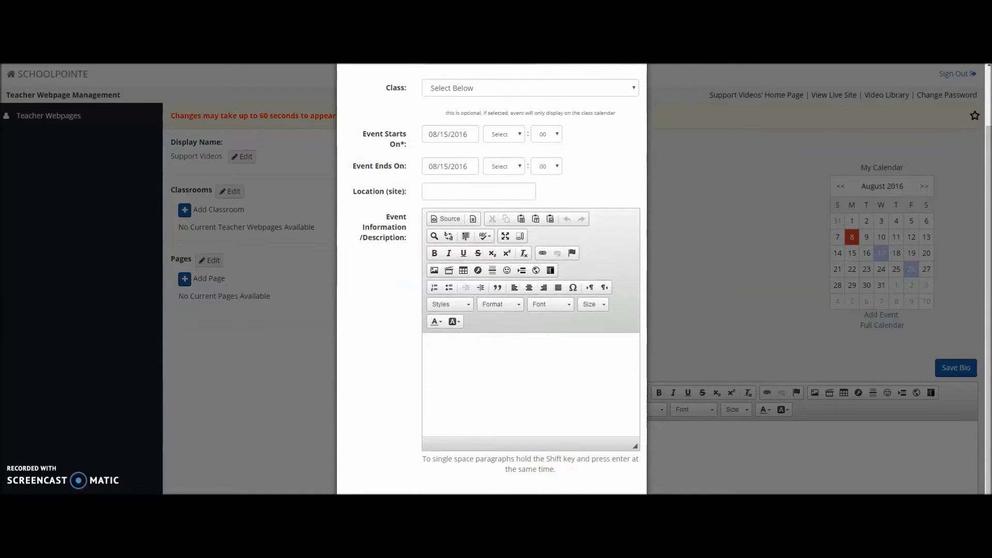
pyautogui.click(610, 491)
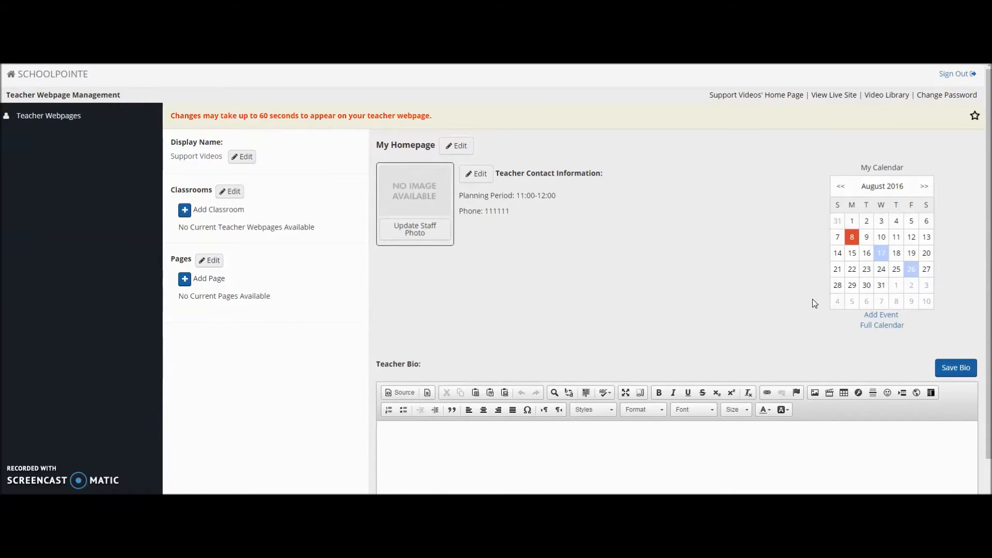
# View the live site and examine the homepage's contact information, calendar and upcoming activities.
pyautogui.click(834, 95)
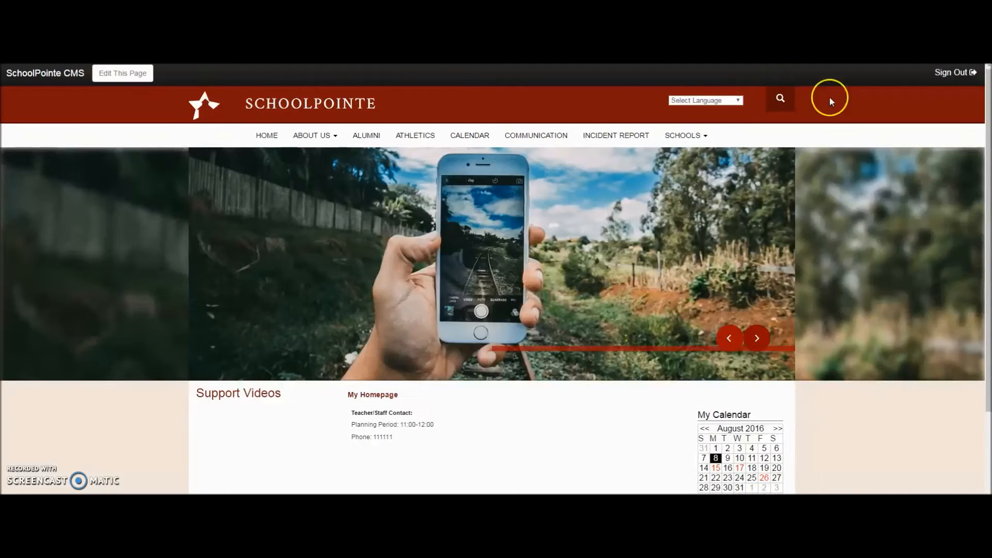
pyautogui.scroll(-2, 640, 242)
pyautogui.scroll(-2, 639, 242)
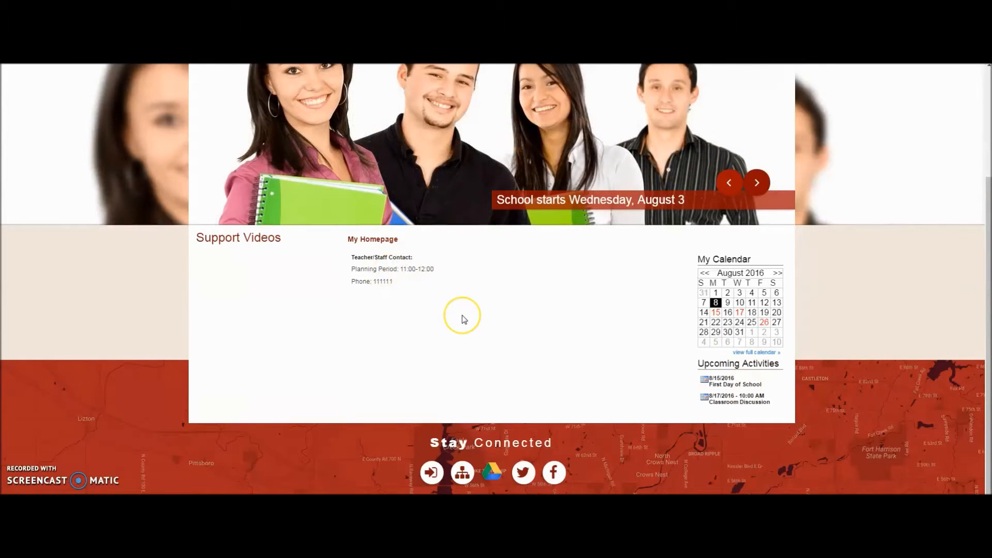
pyautogui.scroll(3, 463, 321)
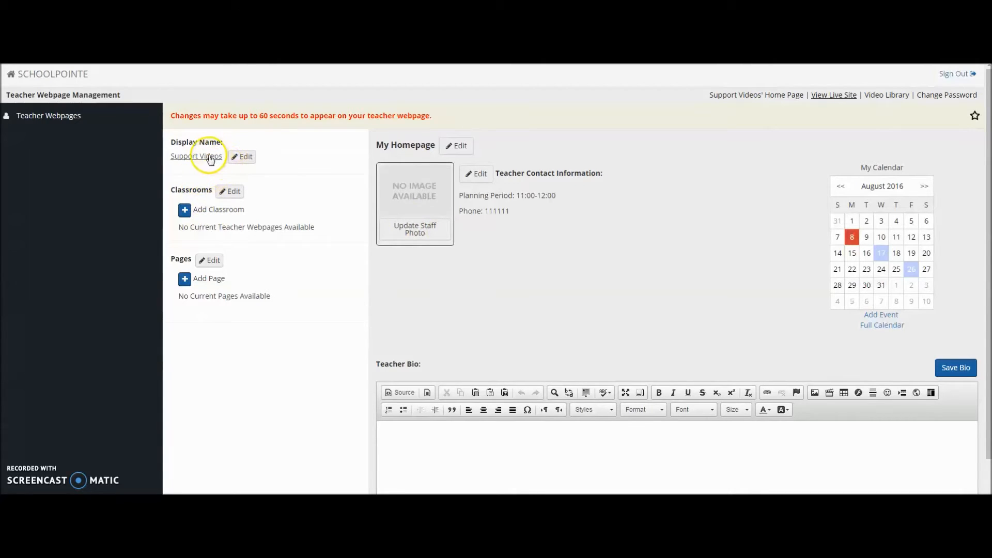
# Change the display name of the teacher webpage to the teacher's title and surname, and save it.
pyautogui.click(242, 157)
pyautogui.click(438, 120)
pyautogui.write('Mr. Tungate')
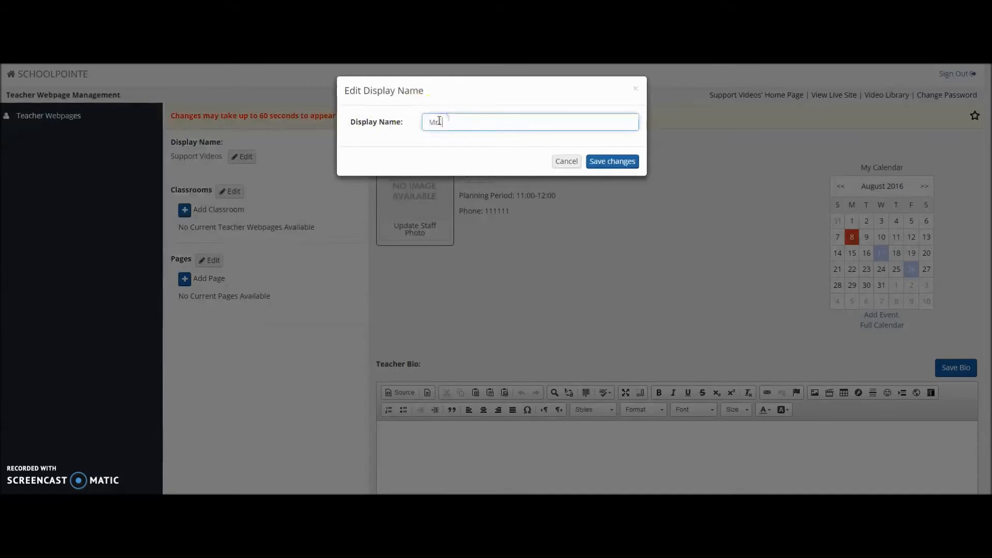
pyautogui.click(600, 162)
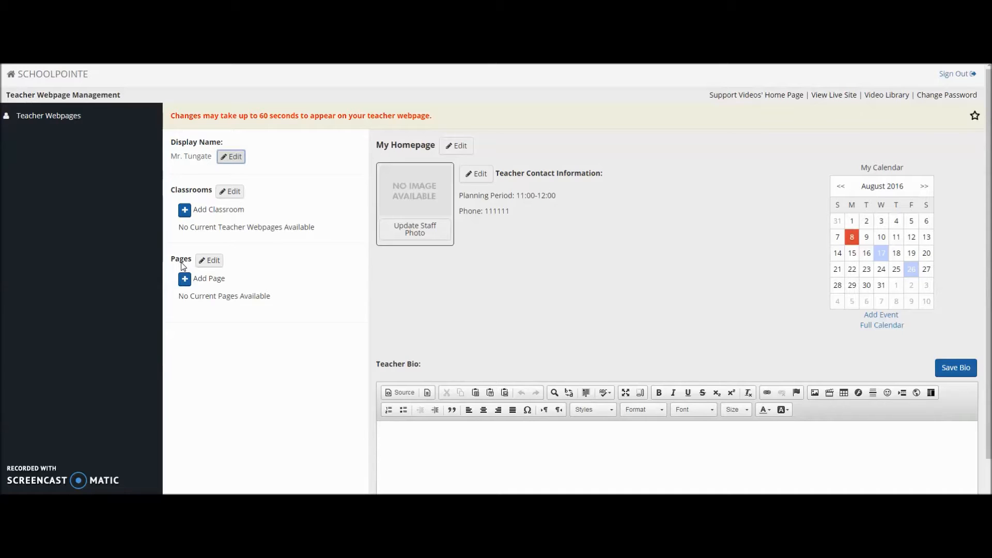
# Add a new classroom titled "Technology Applications" and save it.
pyautogui.click(189, 221)
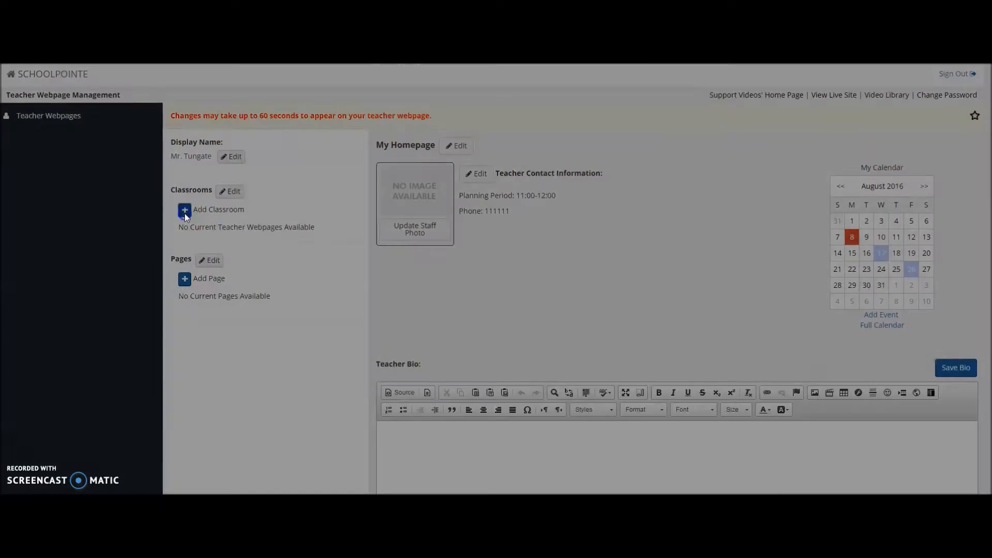
pyautogui.click(443, 124)
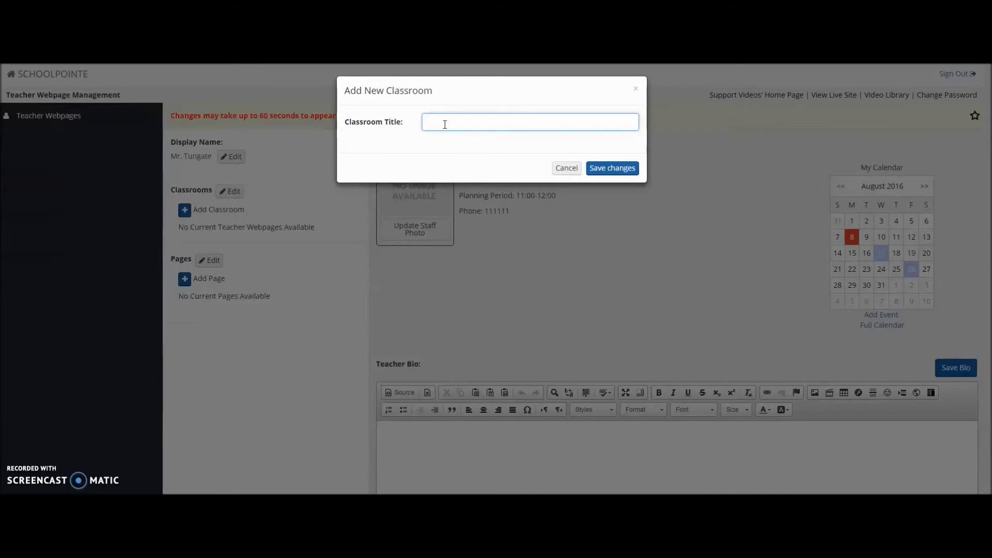
pyautogui.write('Technology Applications')
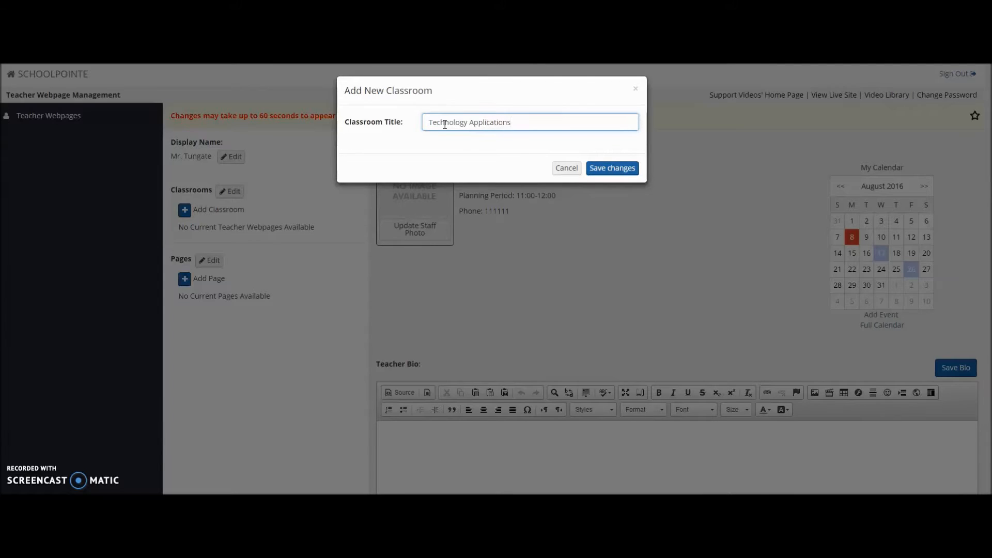
pyautogui.click(620, 172)
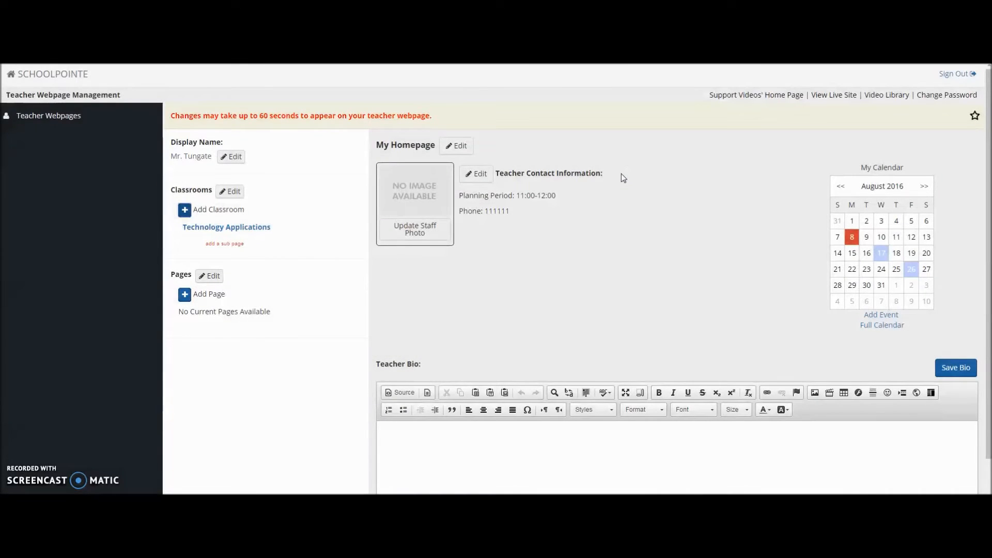
# Open the Technology Applications classroom and look over its photo, description, calendar and content sections.
pyautogui.click(241, 231)
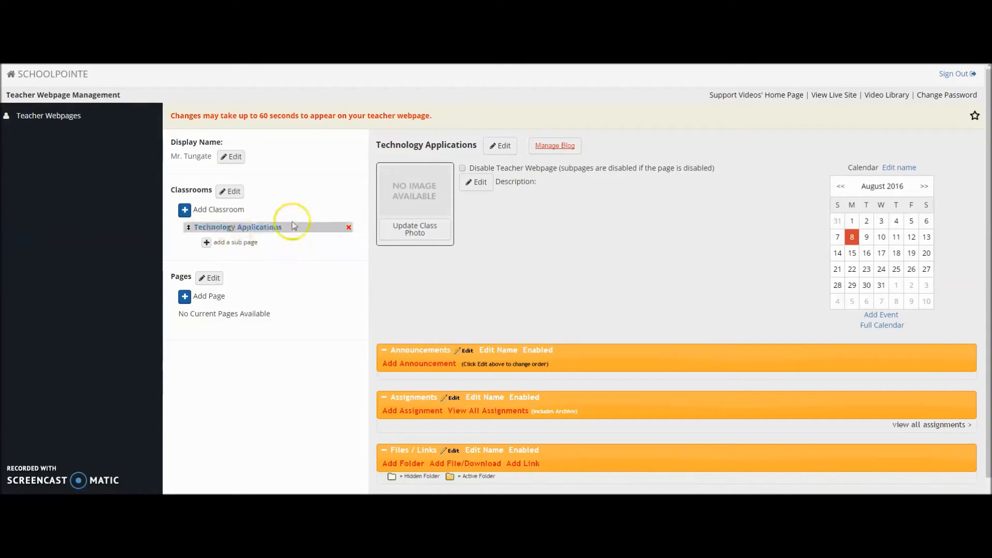
pyautogui.scroll(-3, 489, 209)
pyautogui.scroll(3, 489, 209)
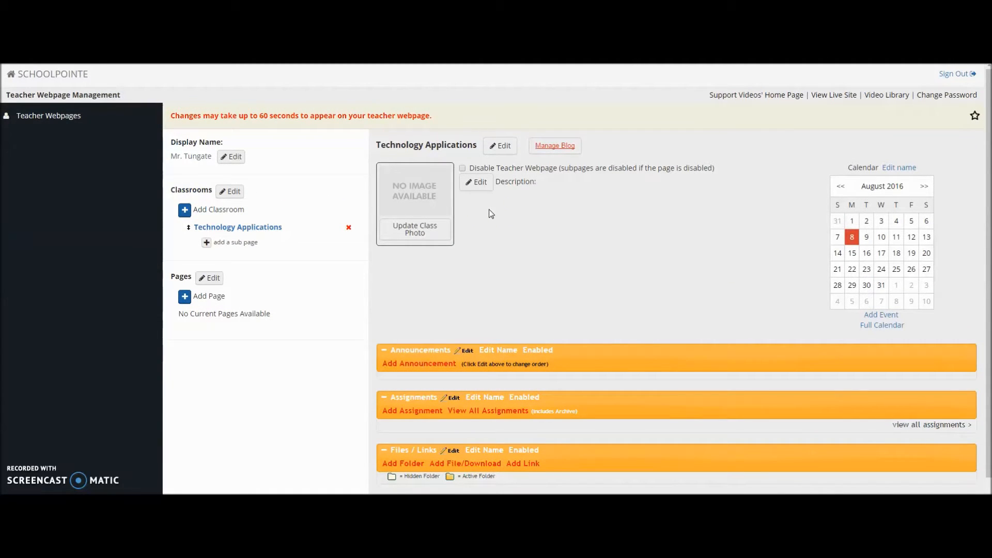
pyautogui.click(407, 202)
# Open the classroom's blog management and examine the fields for adding a blog post, closing the form without saving.
pyautogui.click(569, 148)
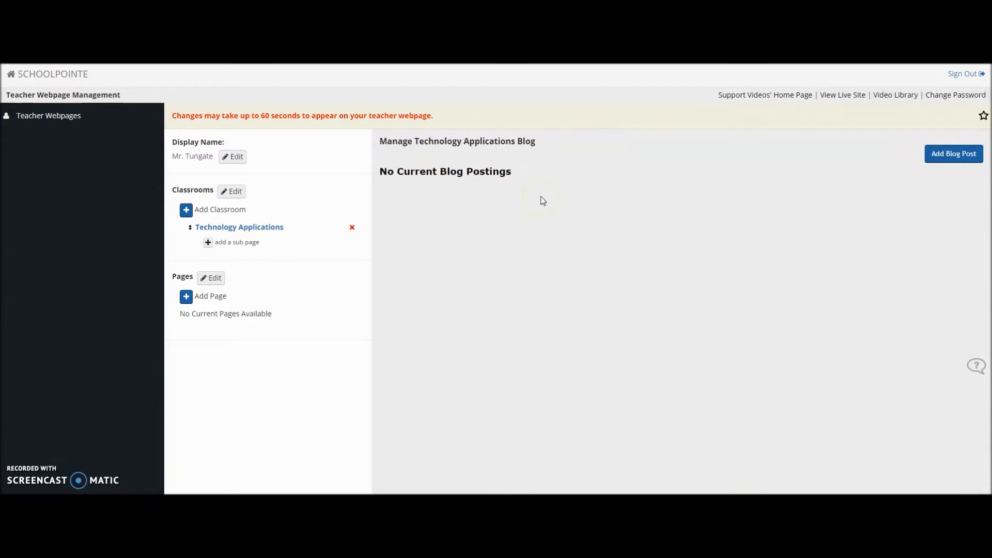
pyautogui.click(567, 199)
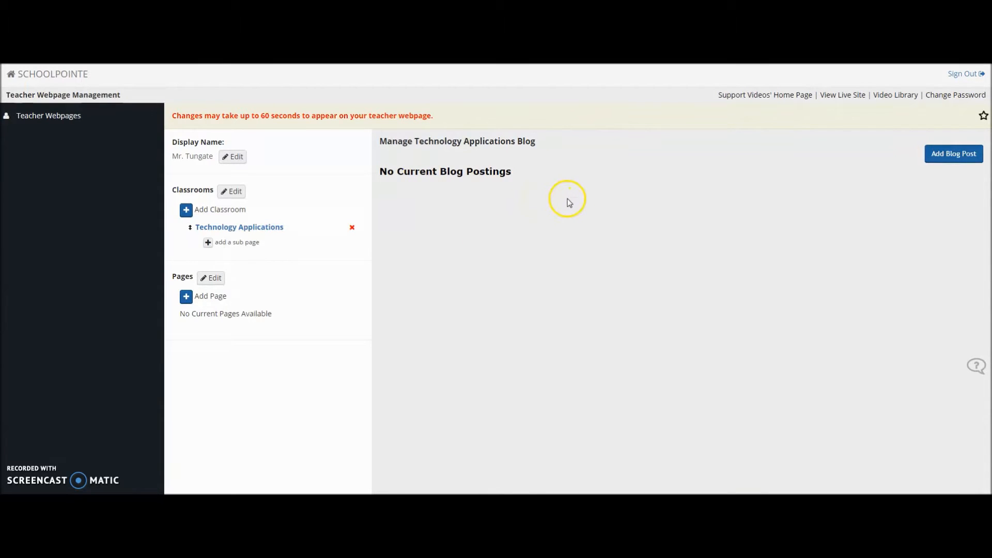
pyautogui.click(956, 154)
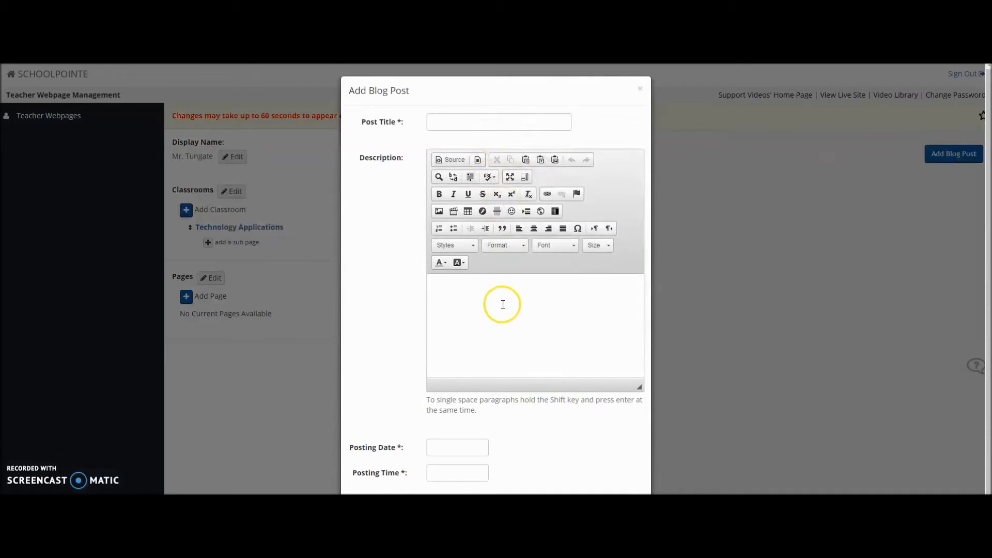
pyautogui.scroll(-1, 501, 303)
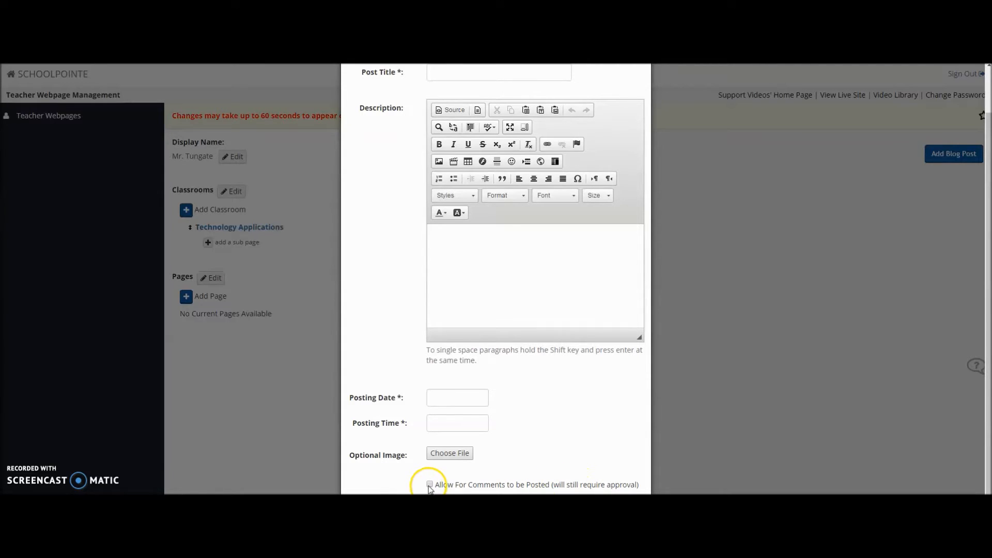
pyautogui.scroll(2, 579, 139)
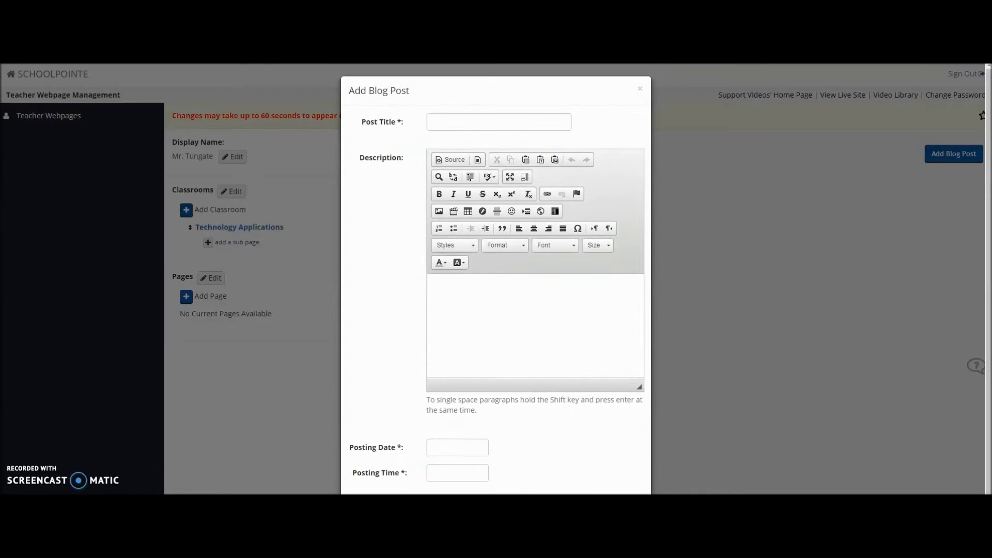
pyautogui.click(637, 89)
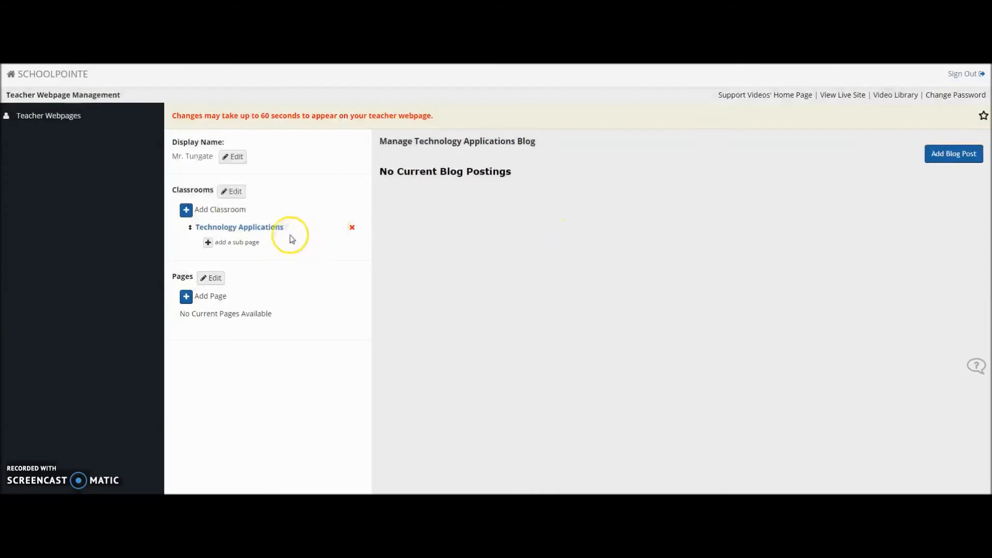
# Return to the Technology Applications classroom and look at its description editor, cancelling without entering any text.
pyautogui.click(274, 230)
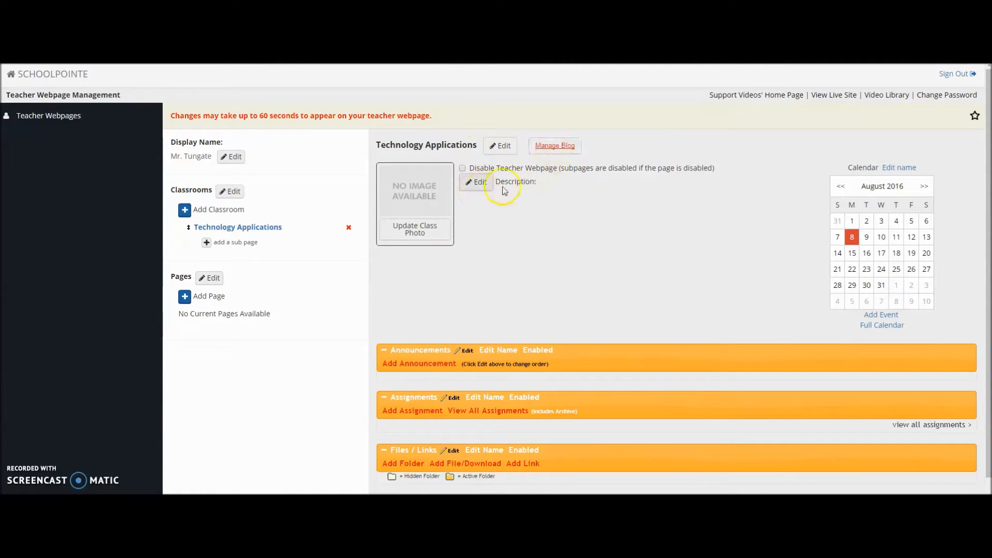
pyautogui.click(476, 183)
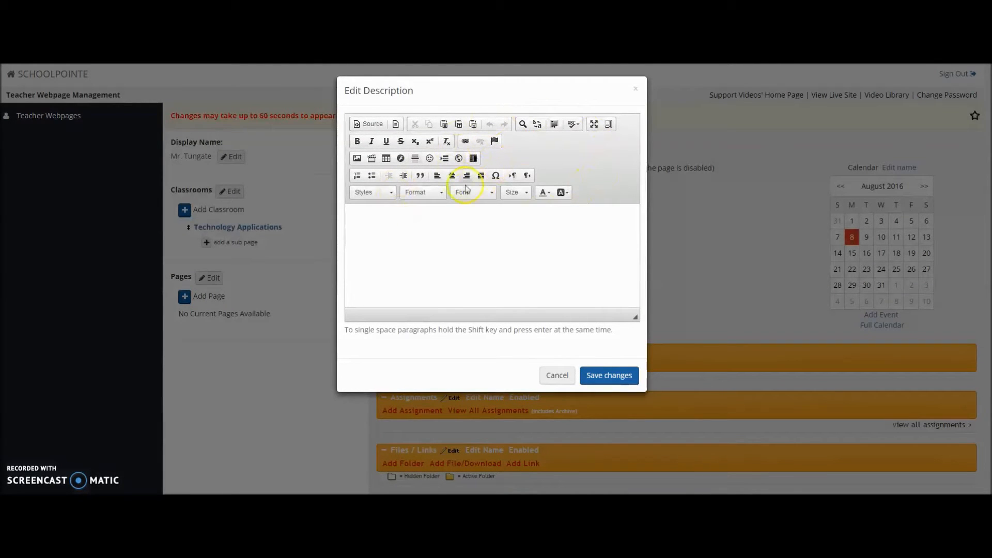
pyautogui.click(461, 238)
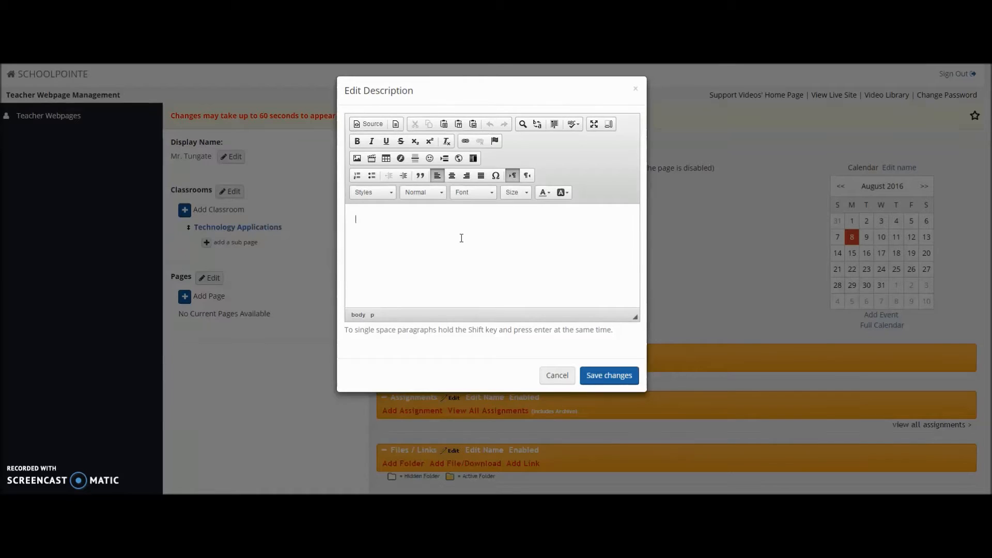
pyautogui.click(443, 225)
pyautogui.click(555, 376)
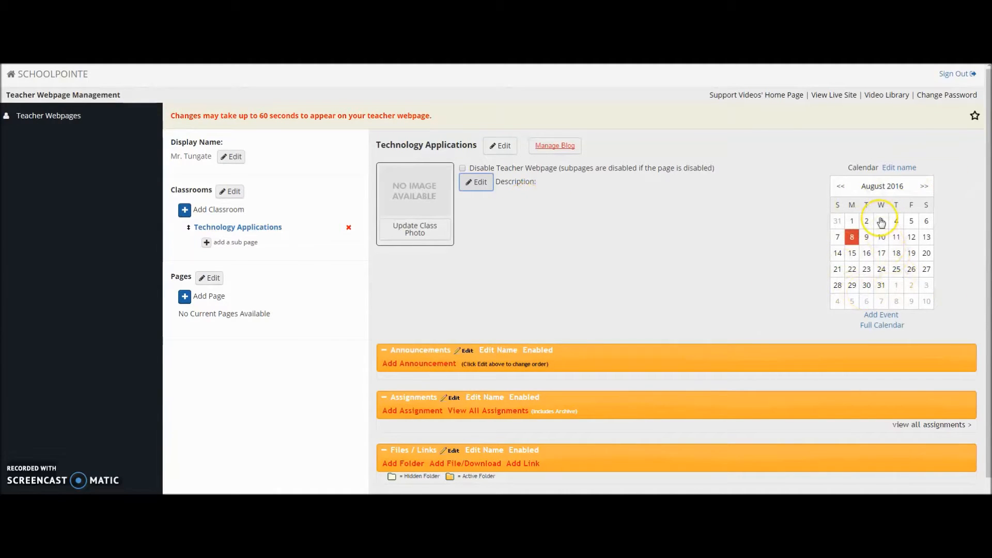
# Rename the classroom's calendar to "Technology Applications Calendar" and save the title.
pyautogui.scroll(-1, 882, 222)
pyautogui.click(905, 117)
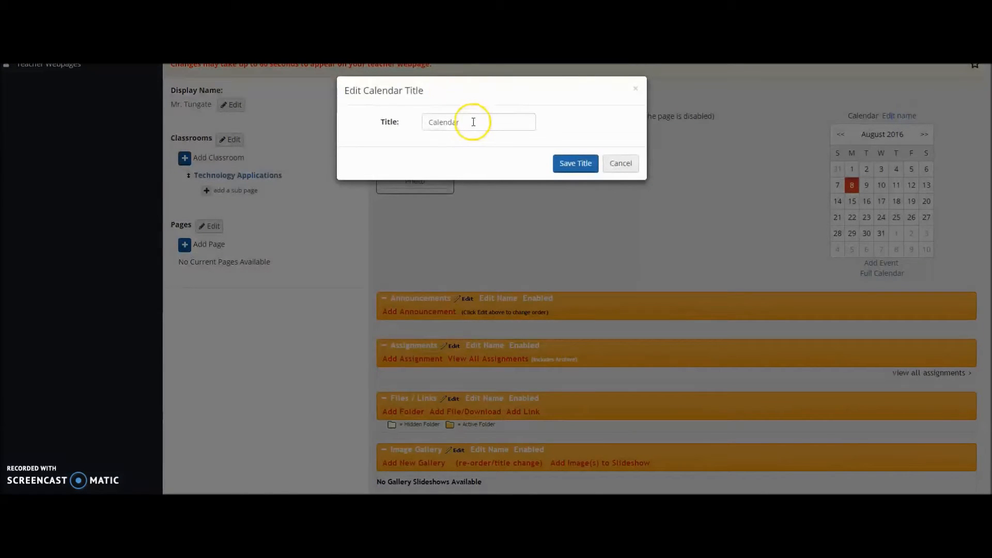
pyautogui.doubleClick(474, 122)
pyautogui.write('Technology Appl')
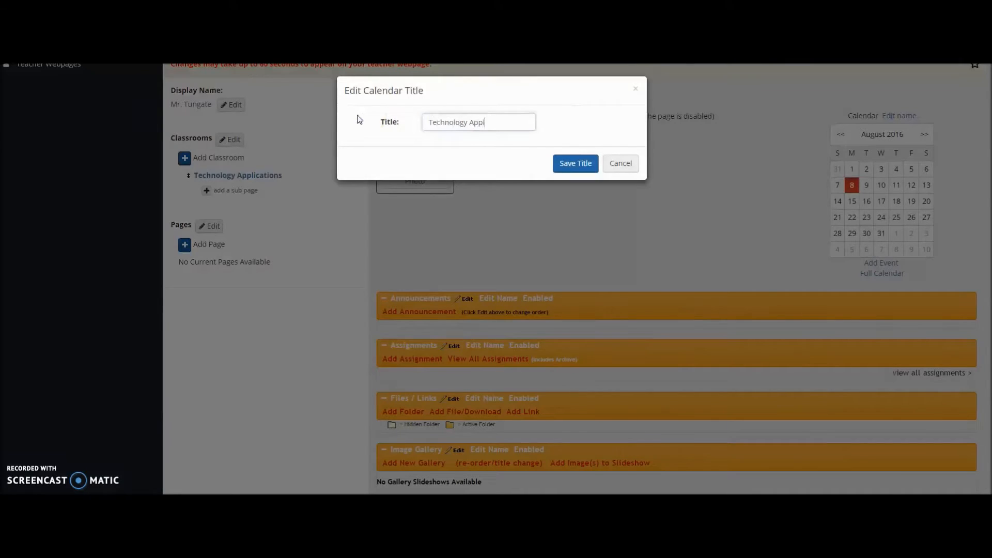
pyautogui.write('ications Calendar')
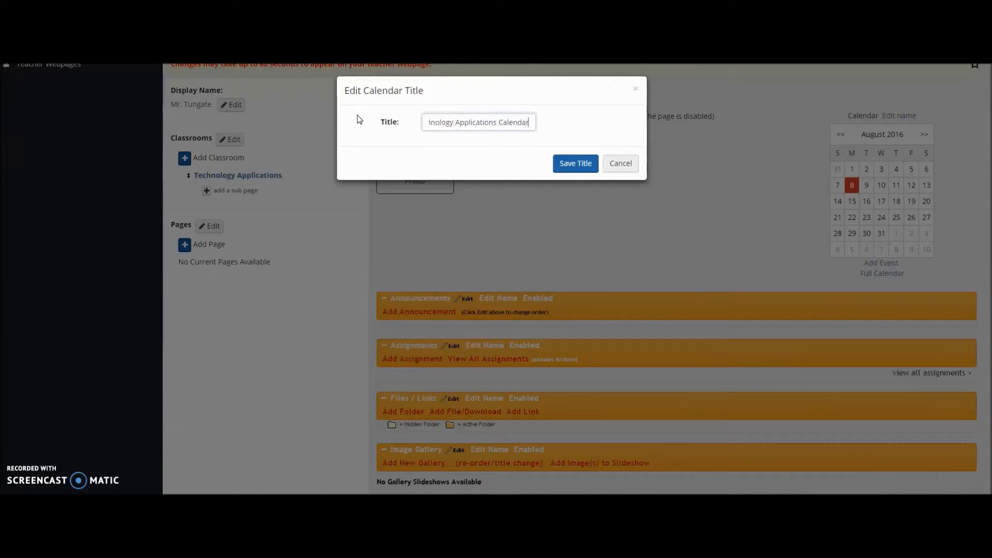
pyautogui.click(576, 163)
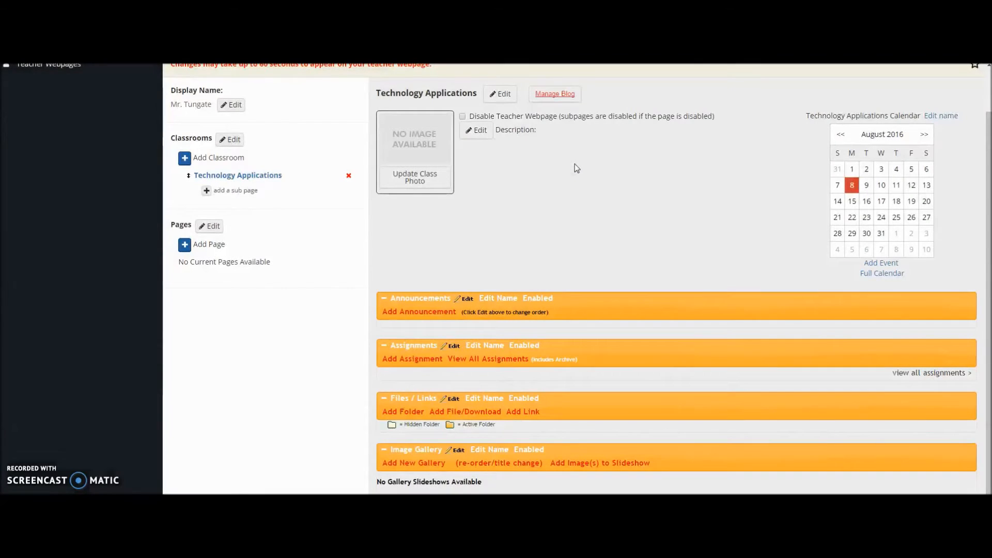
# Examine the Announcements section's enabling and naming options, cancelling the title edit.
pyautogui.scroll(-1, 577, 168)
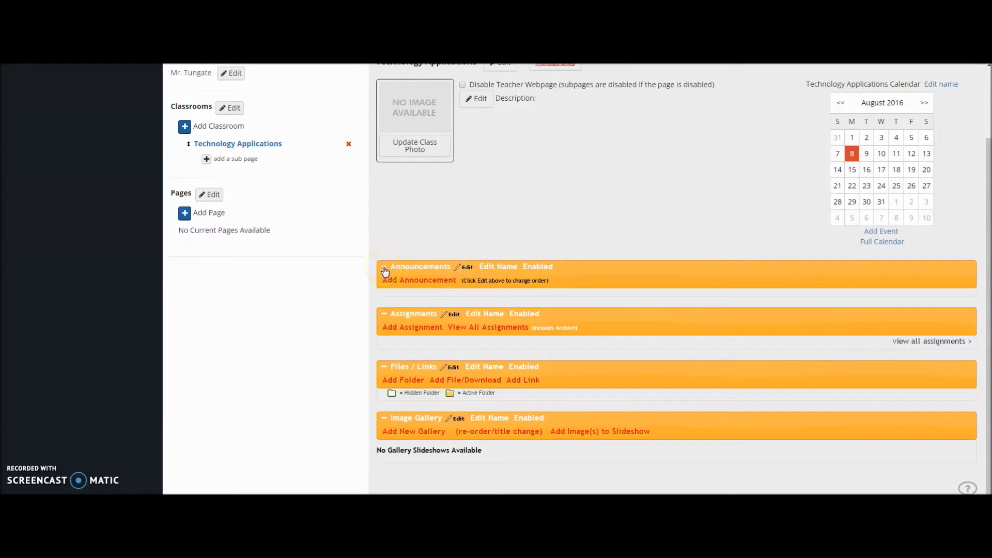
pyautogui.click(538, 269)
pyautogui.click(385, 278)
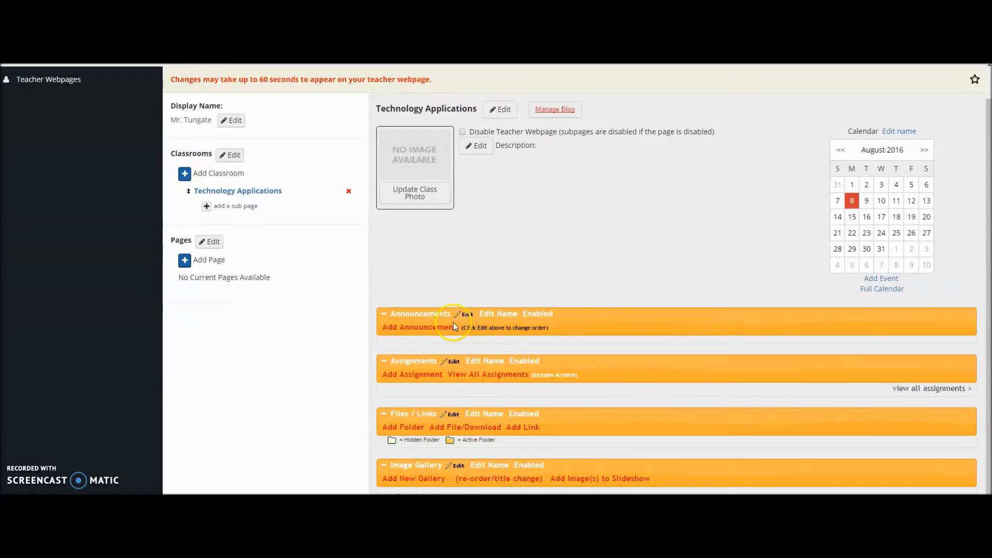
pyautogui.click(503, 316)
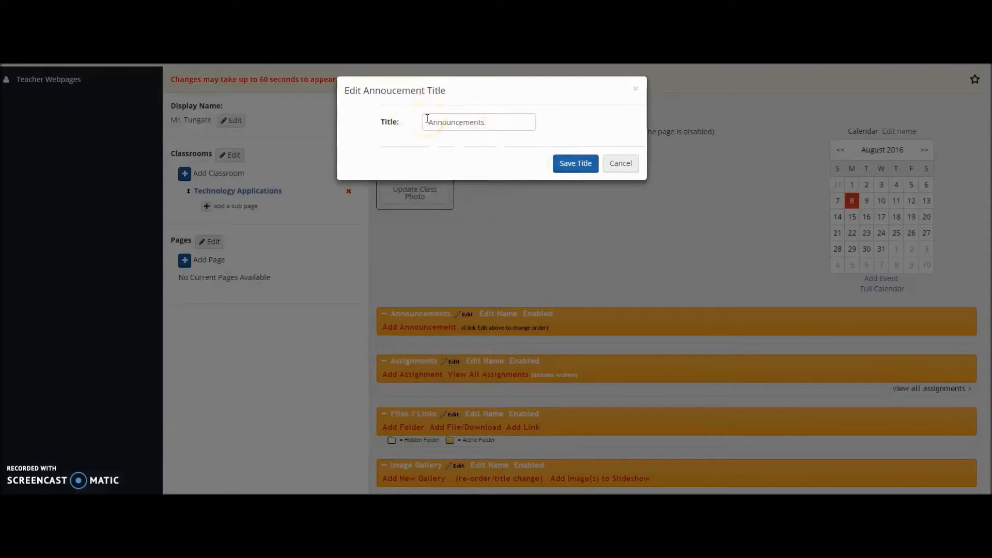
pyautogui.click(622, 164)
pyautogui.click(472, 429)
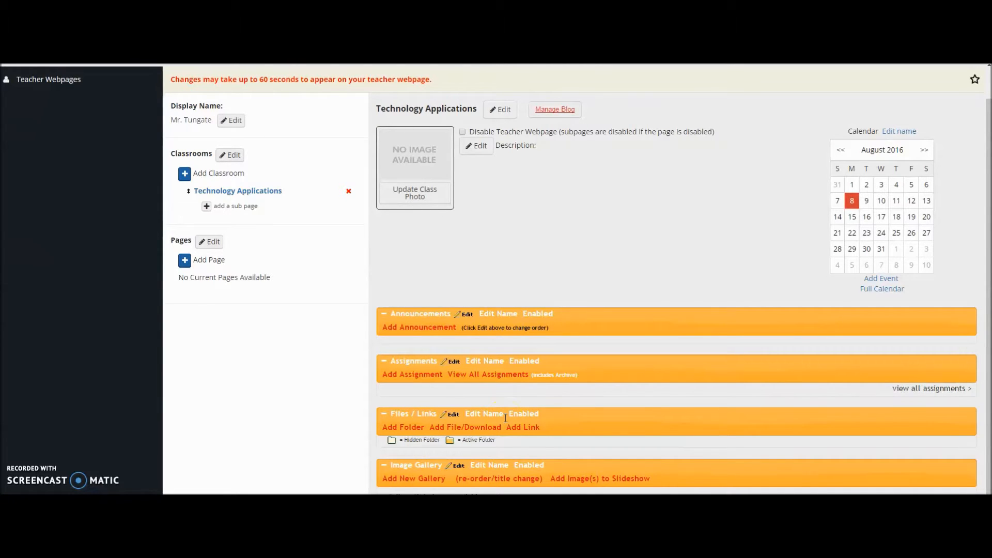
# Add a "School Supplies" announcement reading "No supplies are needed; we will be using the computers in the classroom." and save it.
pyautogui.click(442, 330)
pyautogui.click(466, 126)
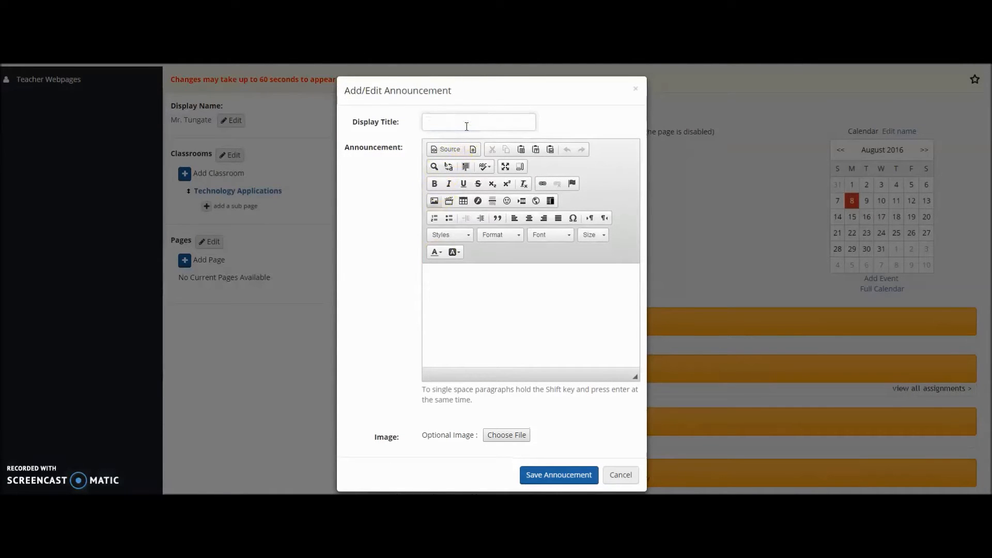
pyautogui.write('School Supplies')
pyautogui.click(535, 295)
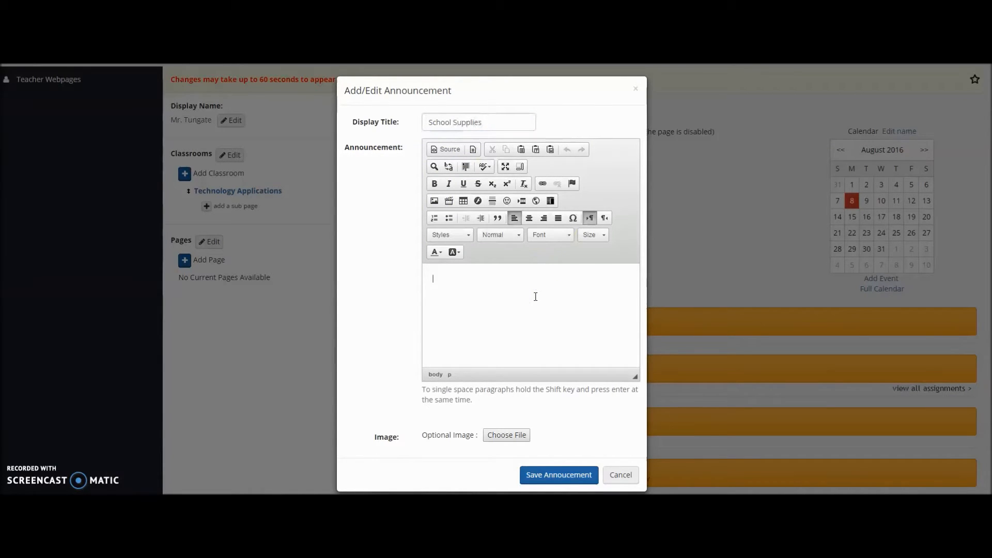
pyautogui.write('No supplies are needed; we will be using the computers in the classroom.')
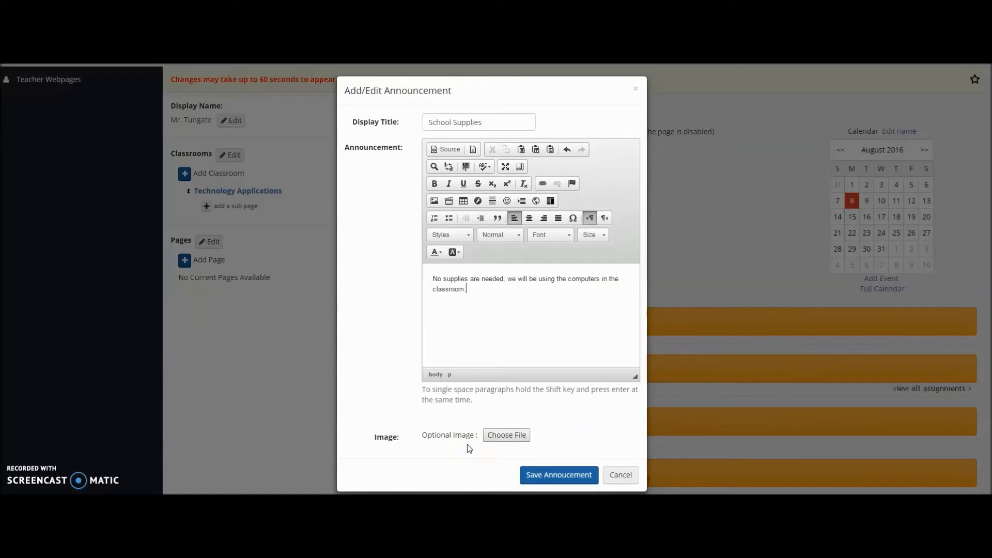
pyautogui.click(540, 474)
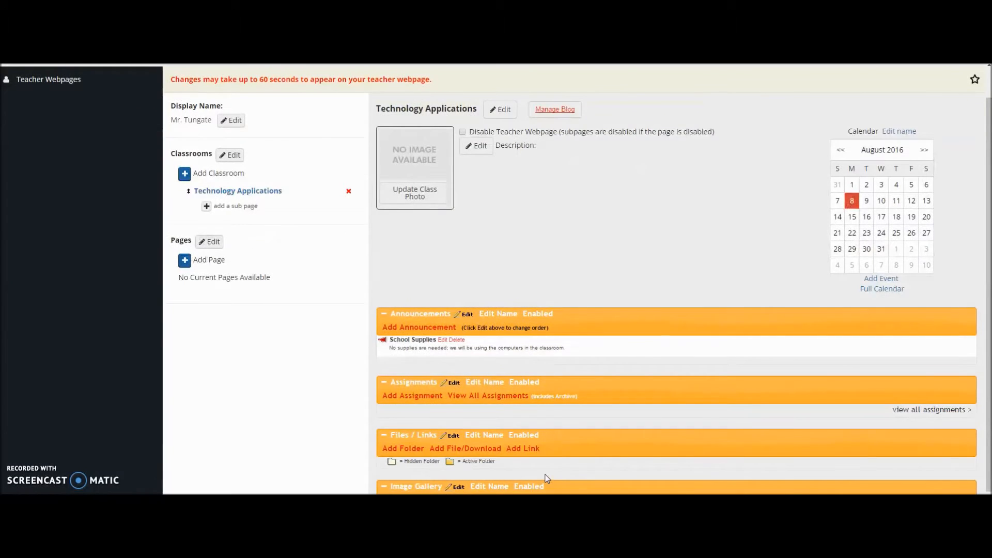
pyautogui.click(407, 366)
# View the Technology Applications classroom on the live site, check its announcements and calendar, and return to the management page.
pyautogui.scroll(1, 422, 351)
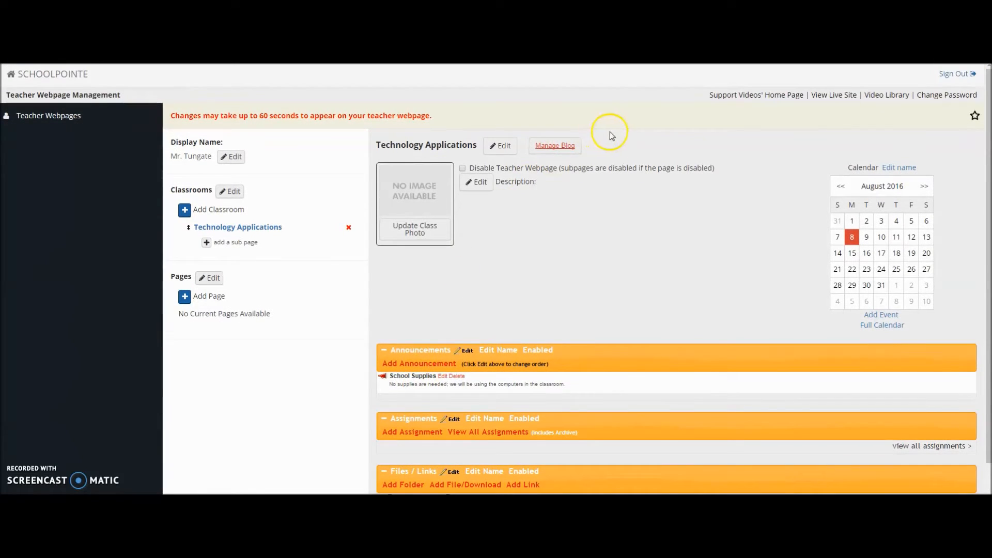
pyautogui.click(835, 98)
pyautogui.scroll(-2, 610, 259)
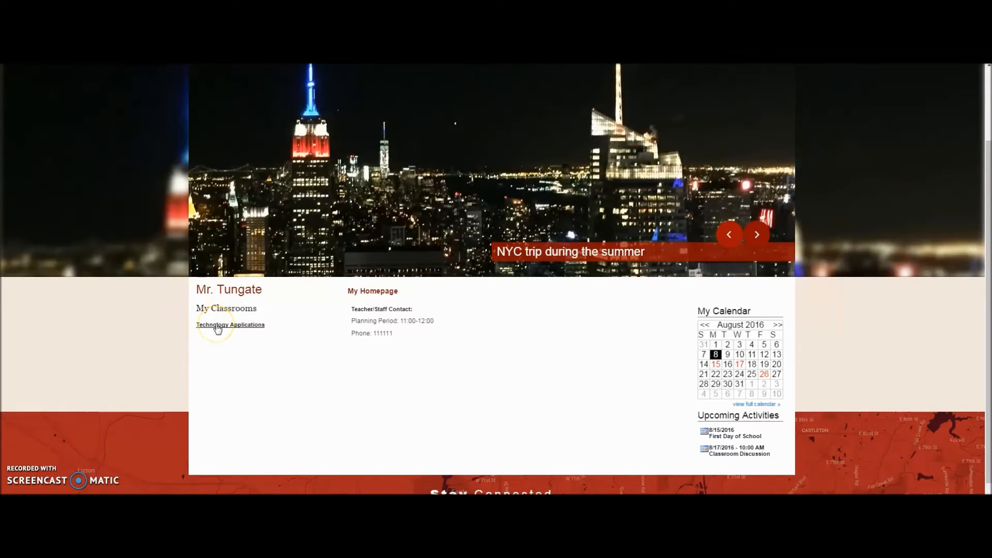
pyautogui.click(217, 325)
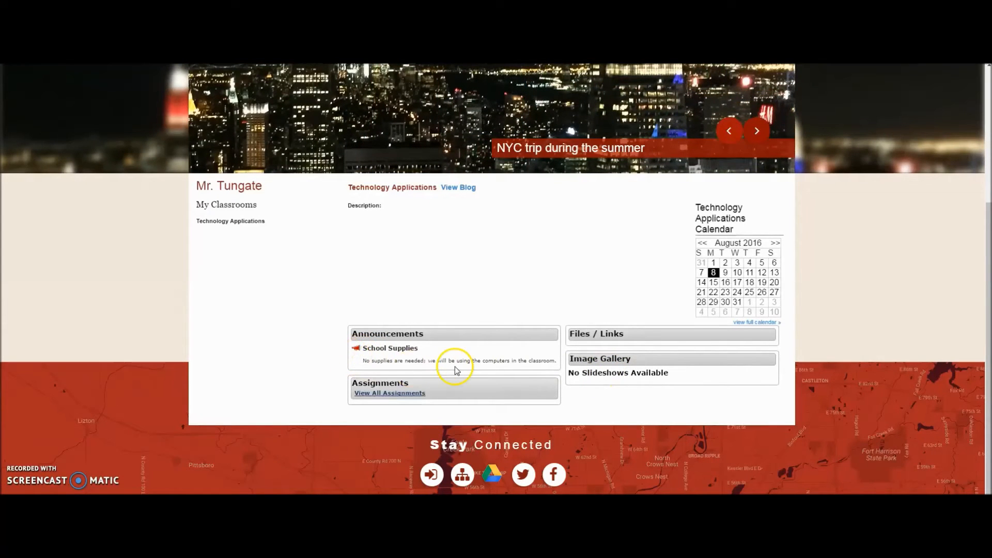
pyautogui.hotkey('ctrl', 'shift', 'Tab')
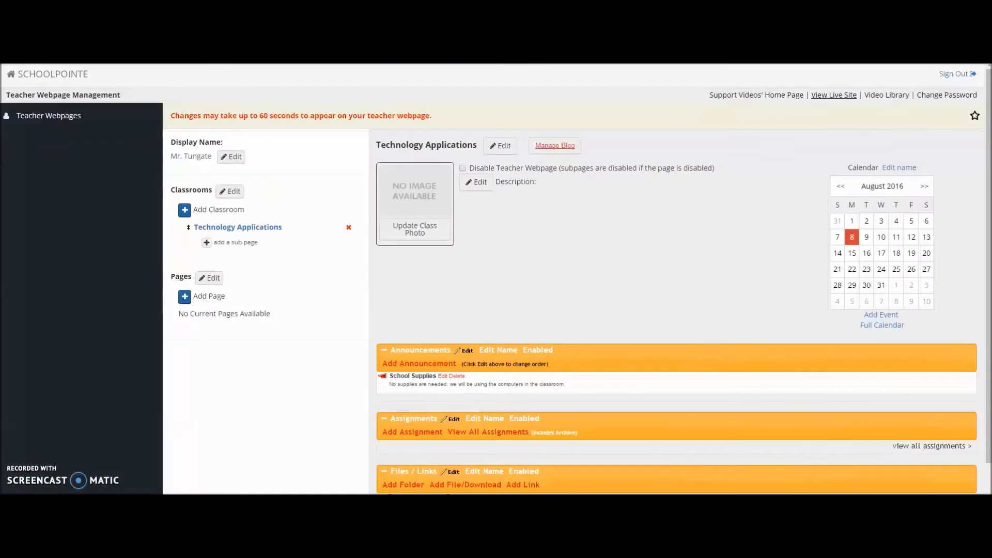
# Add an assignment named "Syllabus Signature Due", assigned on 08/15/2016 and due on 08/19/2016, and save it.
pyautogui.scroll(-2, 408, 302)
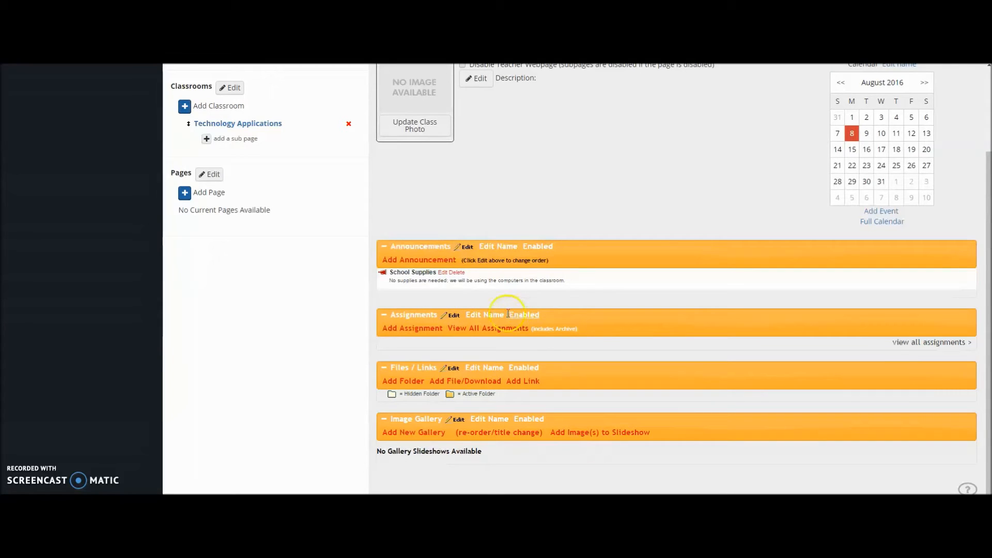
pyautogui.click(406, 329)
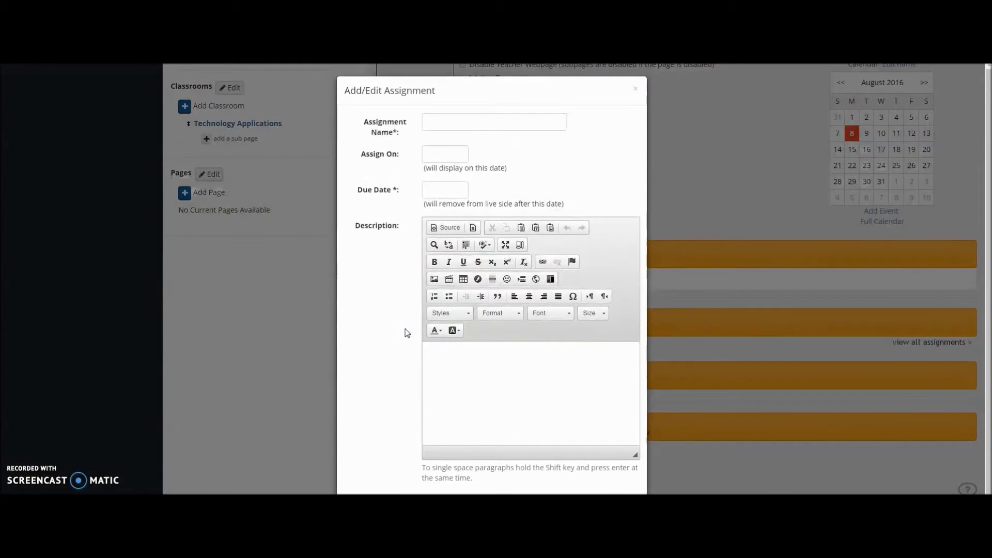
pyautogui.click(482, 120)
pyautogui.write('Syllabus Signature Due')
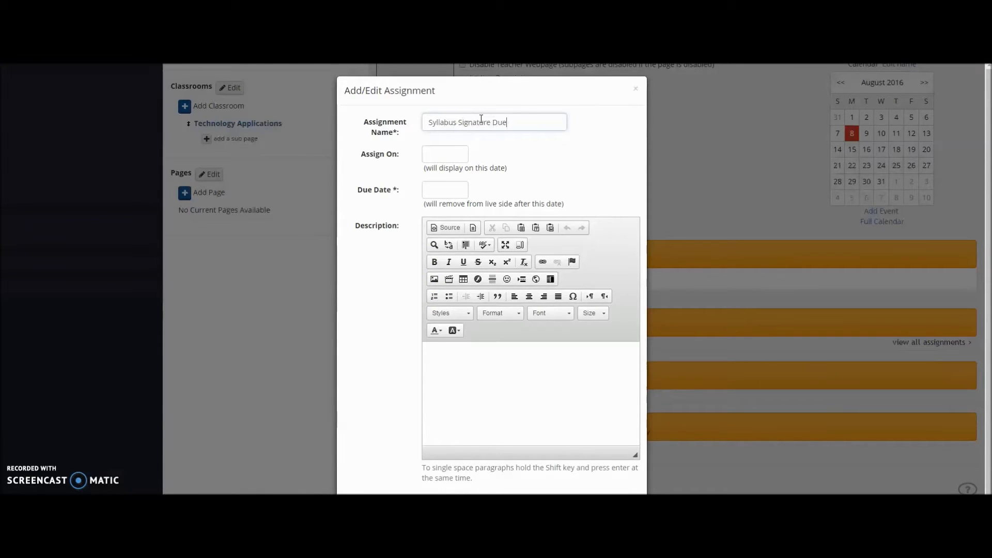
pyautogui.click(442, 155)
pyautogui.click(453, 236)
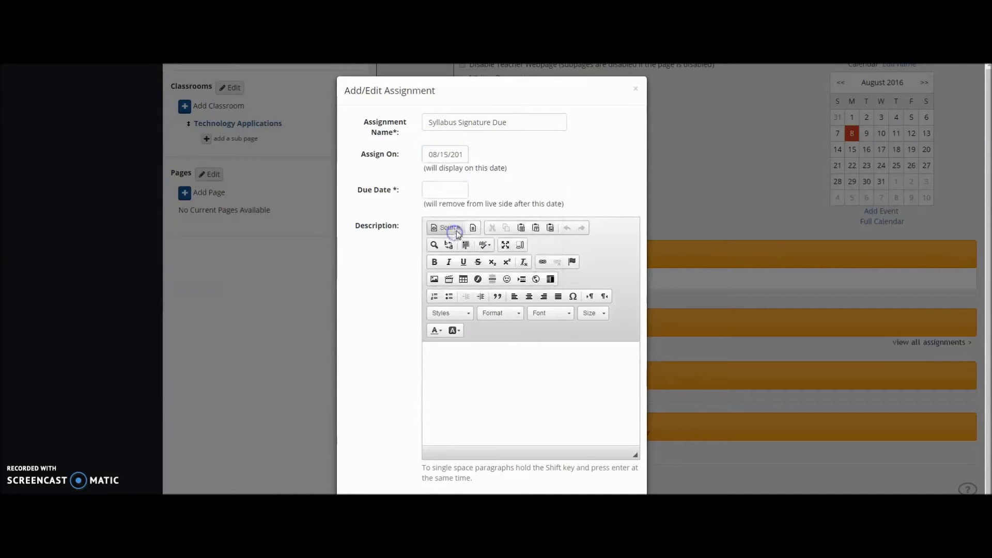
pyautogui.click(435, 191)
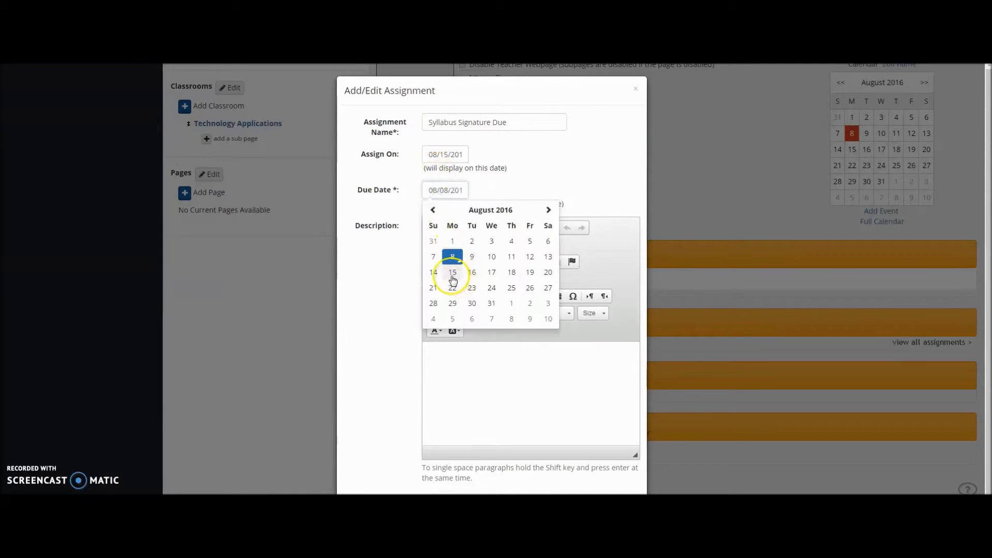
pyautogui.click(530, 273)
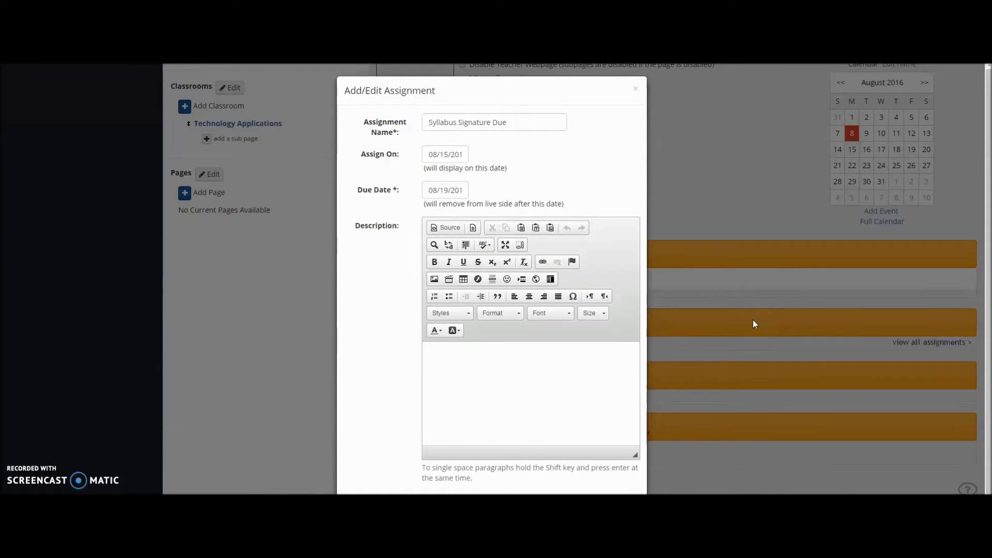
pyautogui.scroll(-1, 614, 350)
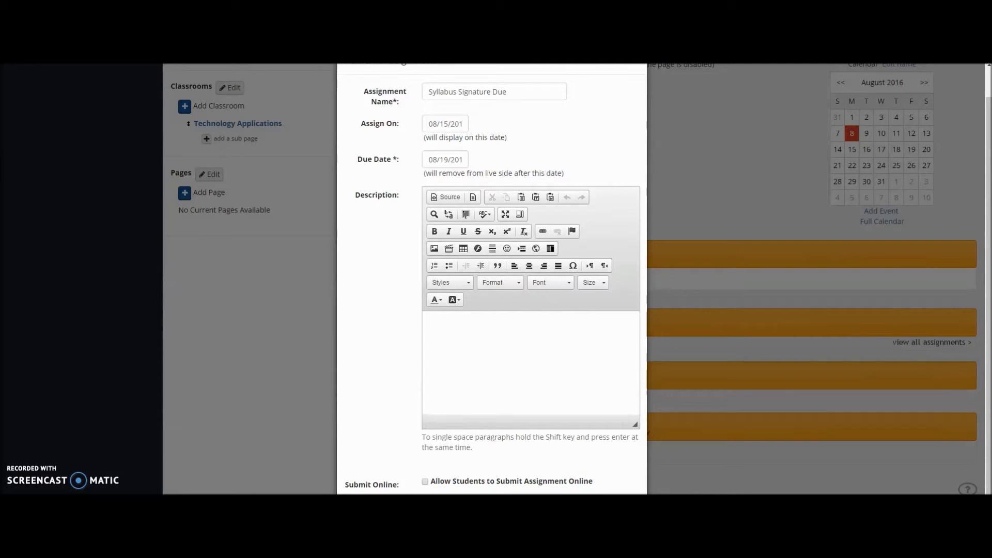
pyautogui.scroll(-1, 491, 279)
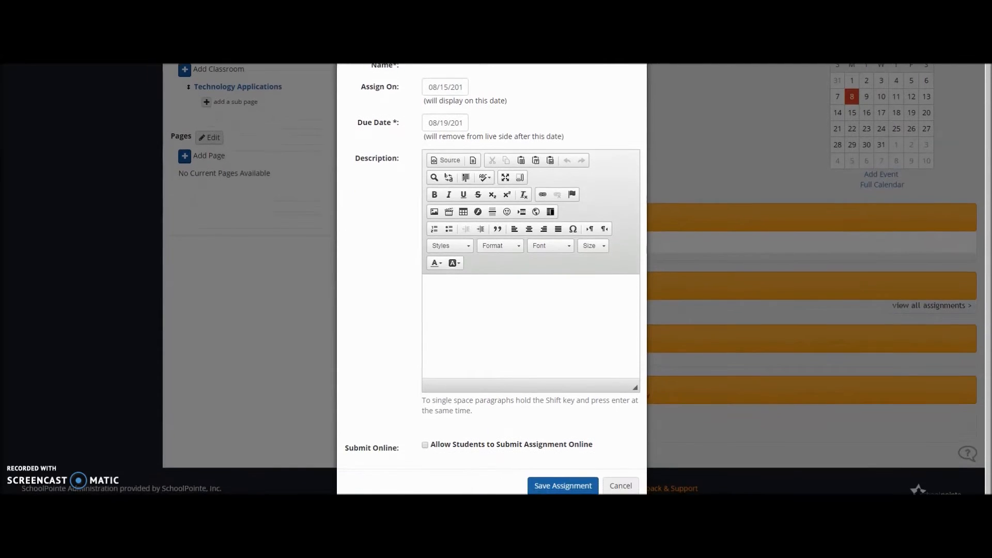
pyautogui.click(552, 486)
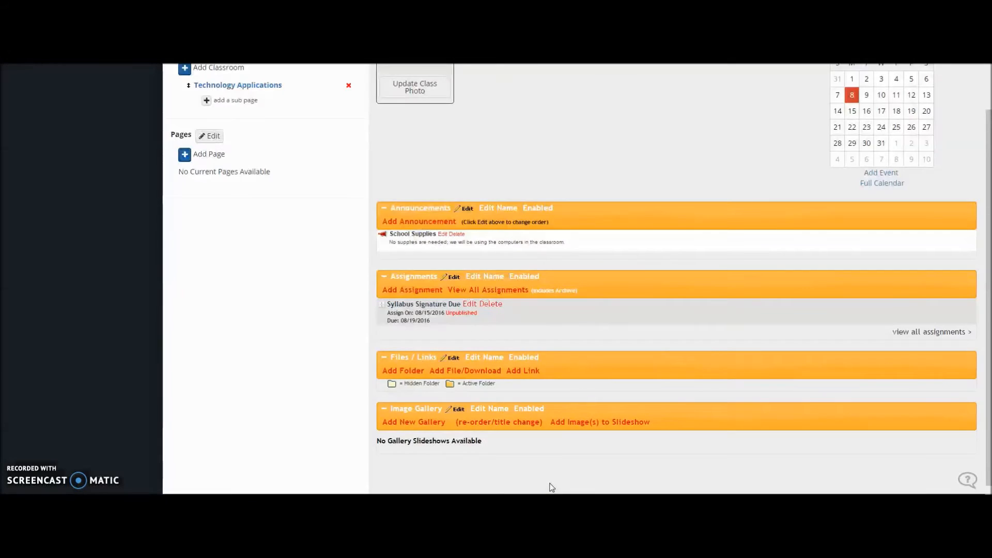
pyautogui.click(543, 477)
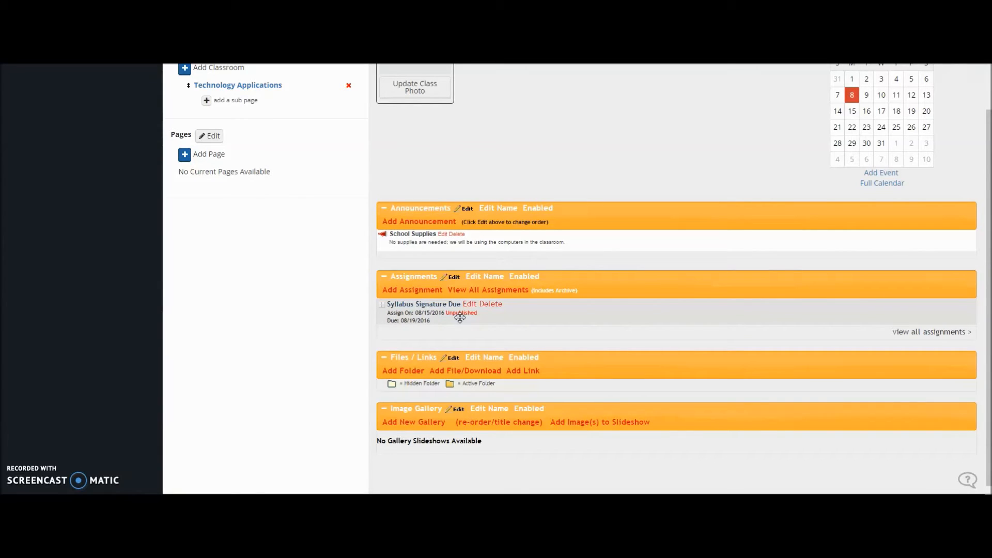
# Add a folder named "Microsoft Word" to Files / Links, set it as hidden (archived), and save it.
pyautogui.click(404, 378)
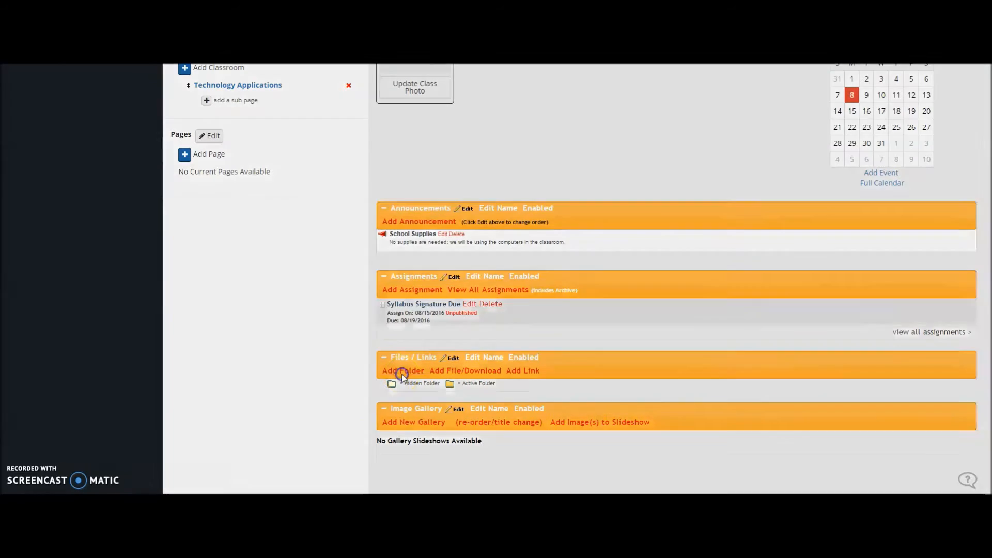
pyautogui.click(462, 84)
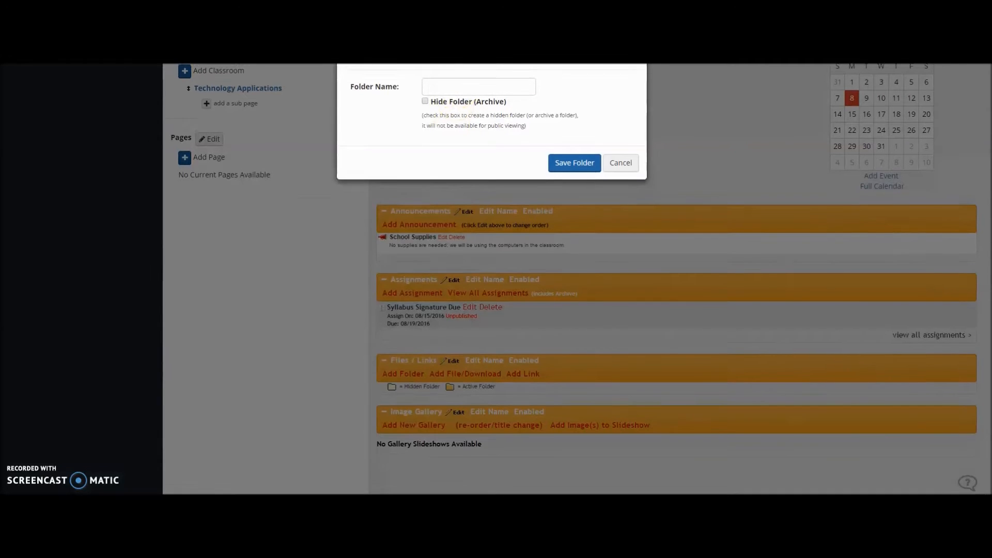
pyautogui.scroll(1, 462, 84)
pyautogui.click(456, 106)
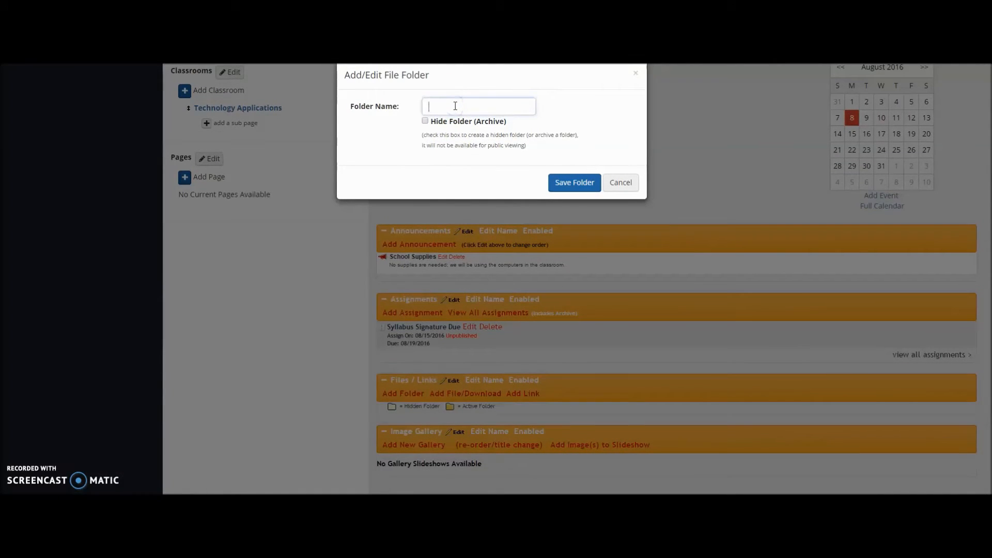
pyautogui.write('Microsoft Word')
pyautogui.click(445, 123)
pyautogui.click(425, 121)
pyautogui.click(566, 186)
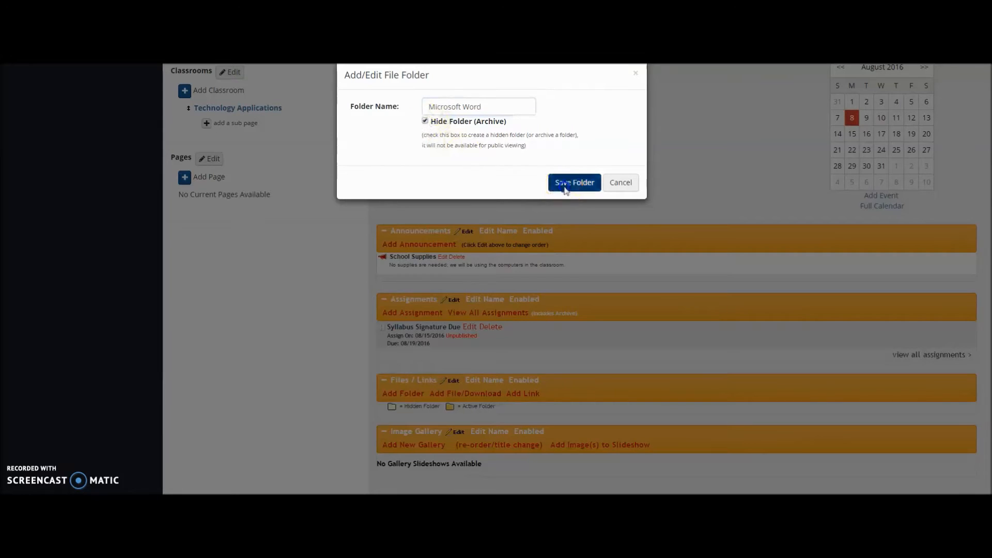
# Unhide the Microsoft Word folder in Files / Links and save the folder.
pyautogui.scroll(-3, 443, 291)
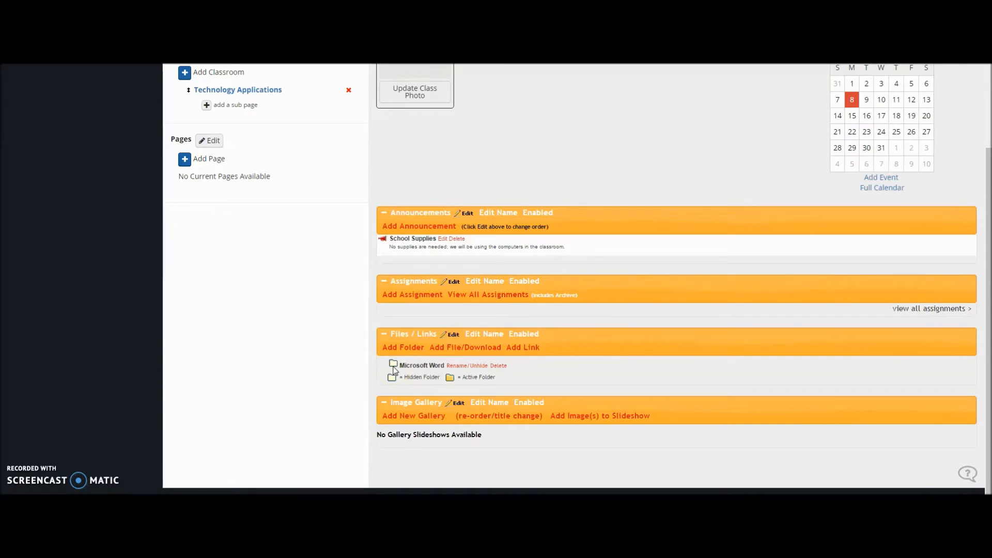
pyautogui.click(466, 367)
pyautogui.click(466, 368)
pyautogui.click(434, 162)
pyautogui.click(425, 120)
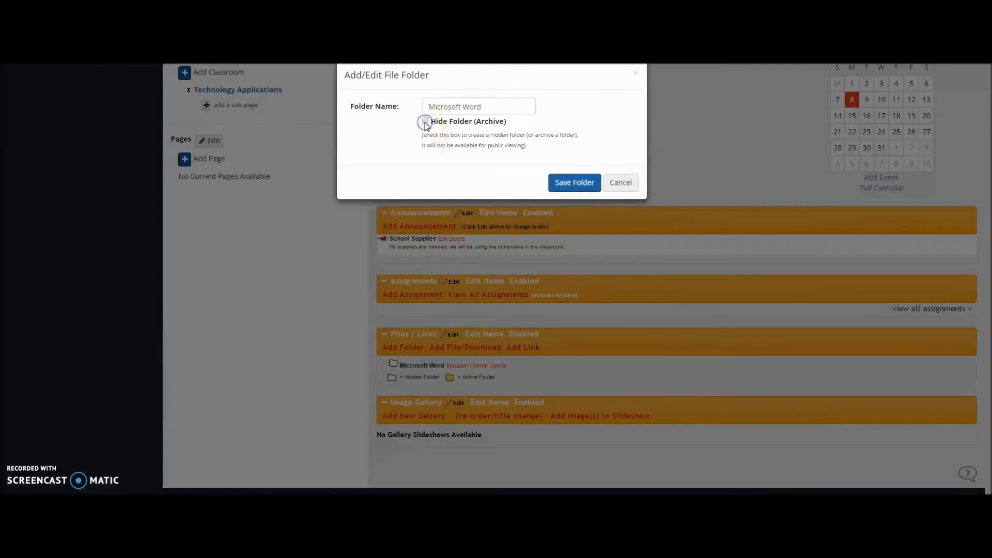
pyautogui.click(562, 182)
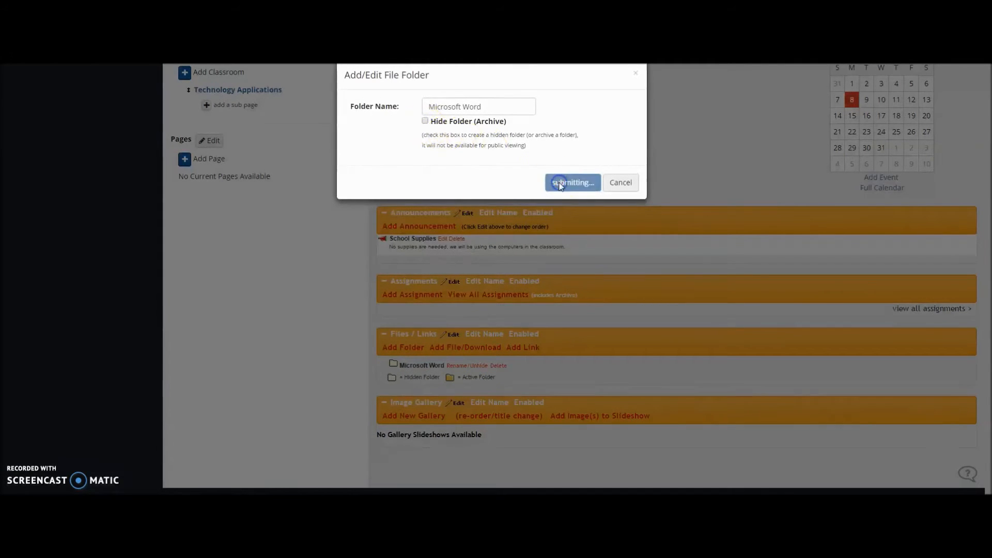
# Start a new file entry with the display title "Syllabus" and open the file manager to choose its file.
pyautogui.scroll(-3, 581, 270)
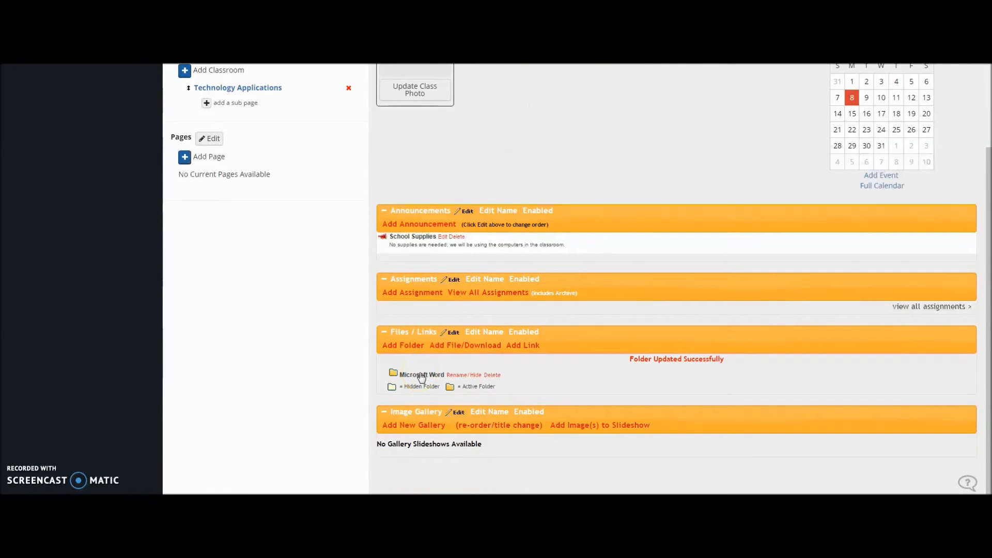
pyautogui.click(478, 350)
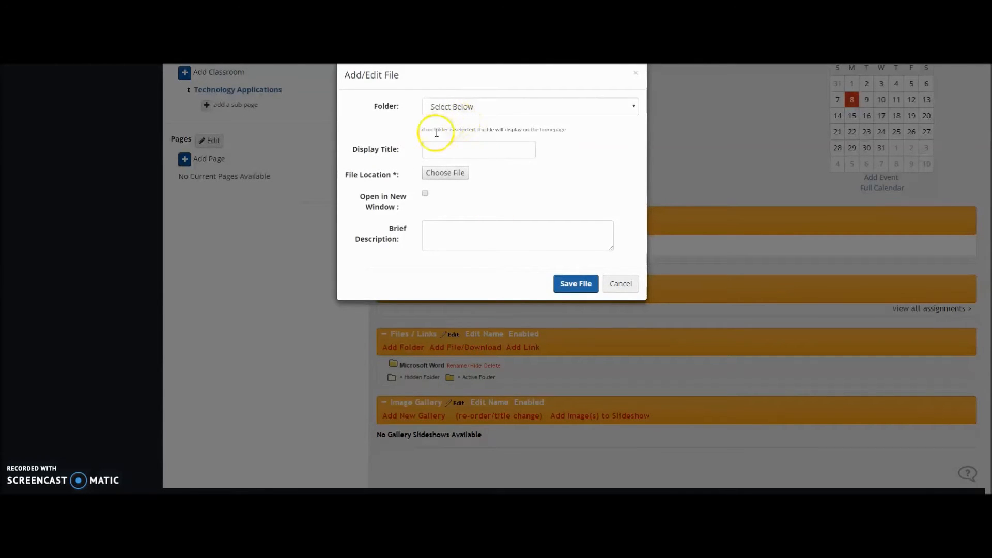
pyautogui.click(516, 108)
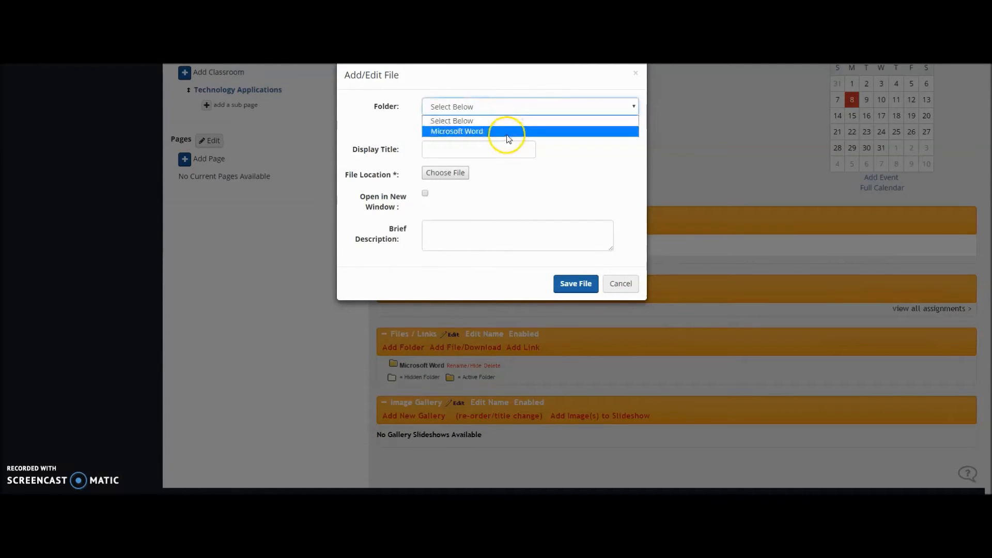
pyautogui.click(557, 157)
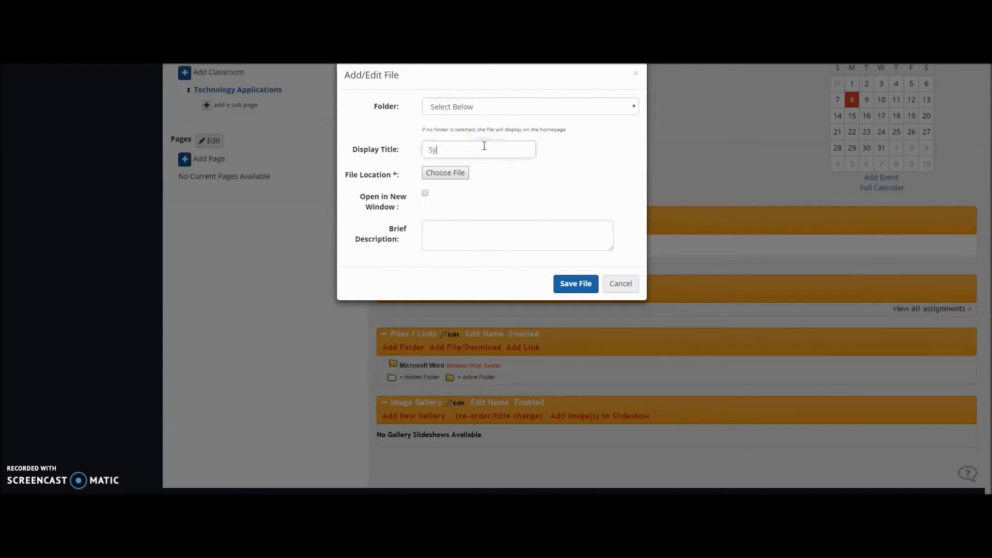
pyautogui.click(443, 174)
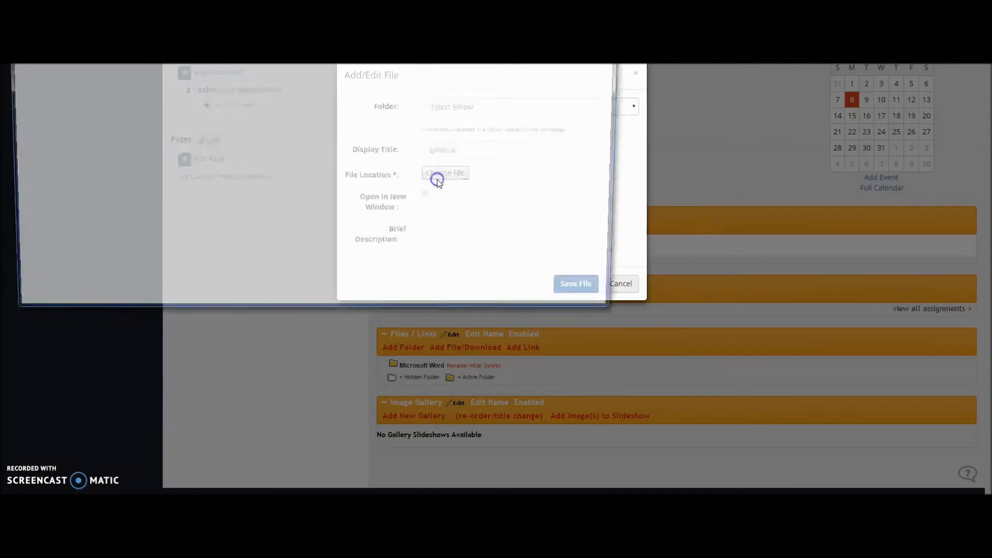
pyautogui.moveTo(403, 15); pyautogui.dragTo(451, 88)
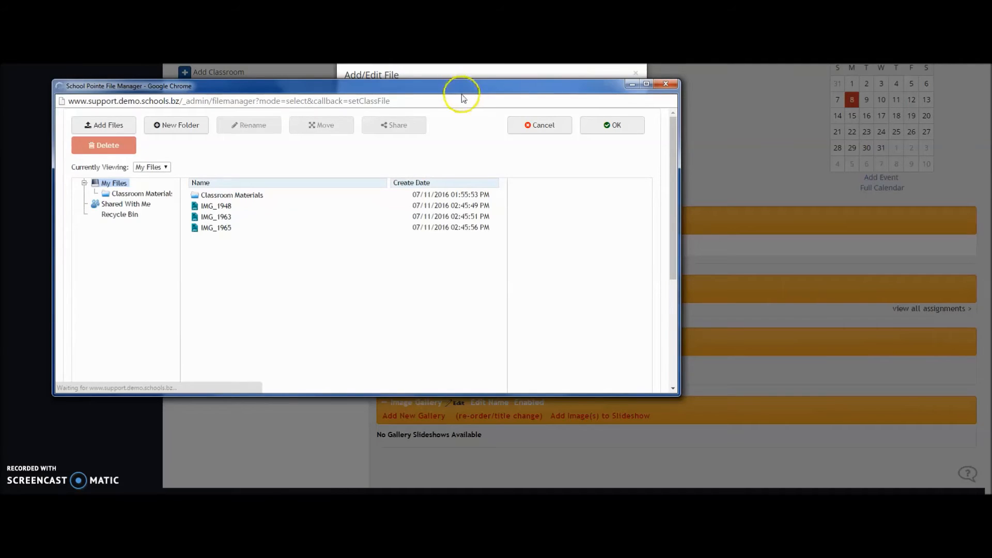
pyautogui.moveTo(203, 82); pyautogui.dragTo(203, 71)
# Examine the Classroom Materials folder, the details and sharing options of IMG_1948, and the Shared With Me folder, ending in My Files.
pyautogui.click(200, 143)
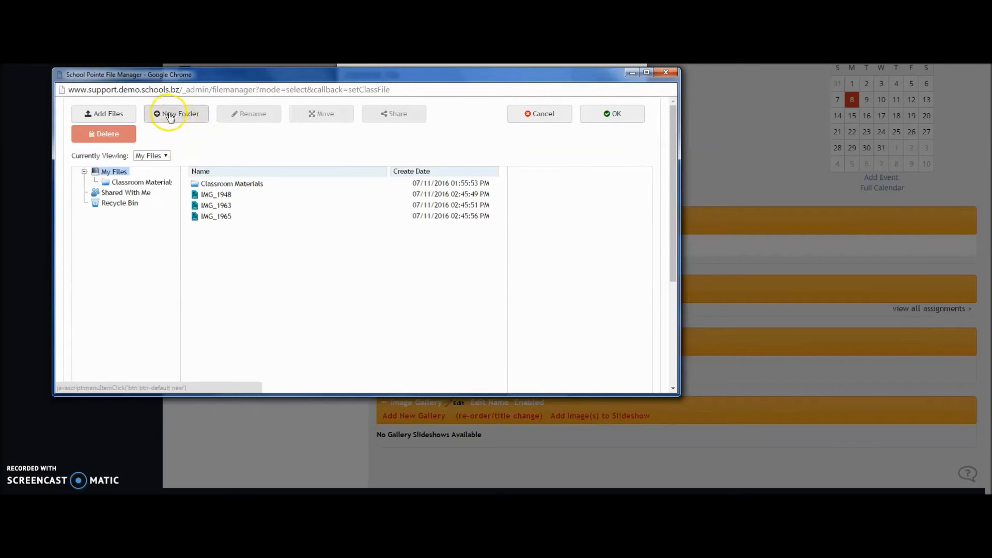
pyautogui.doubleClick(214, 184)
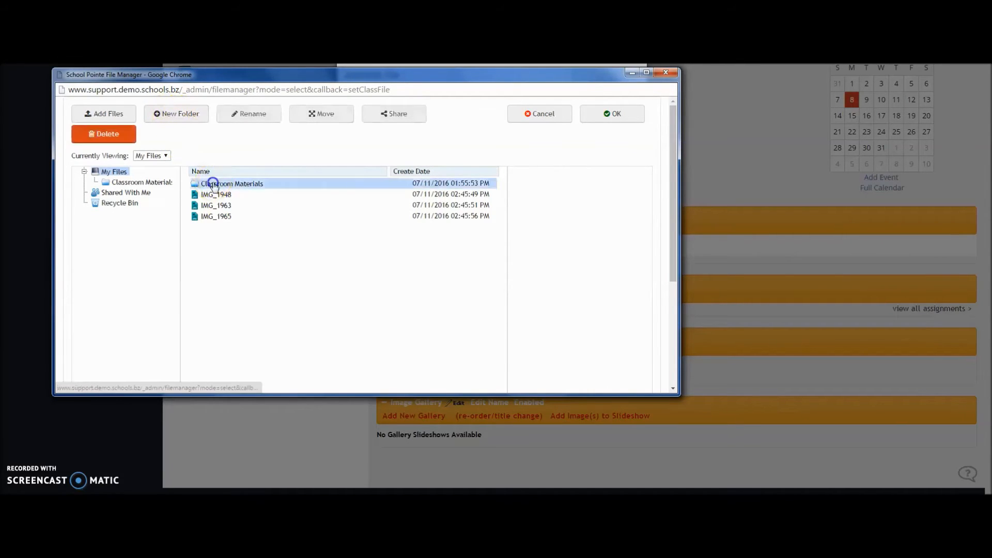
pyautogui.click(117, 173)
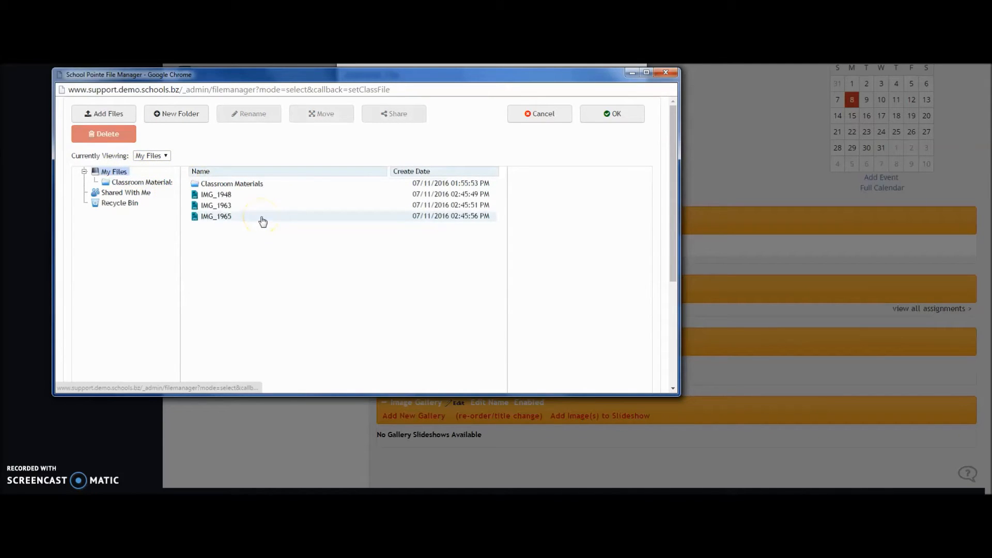
pyautogui.click(214, 195)
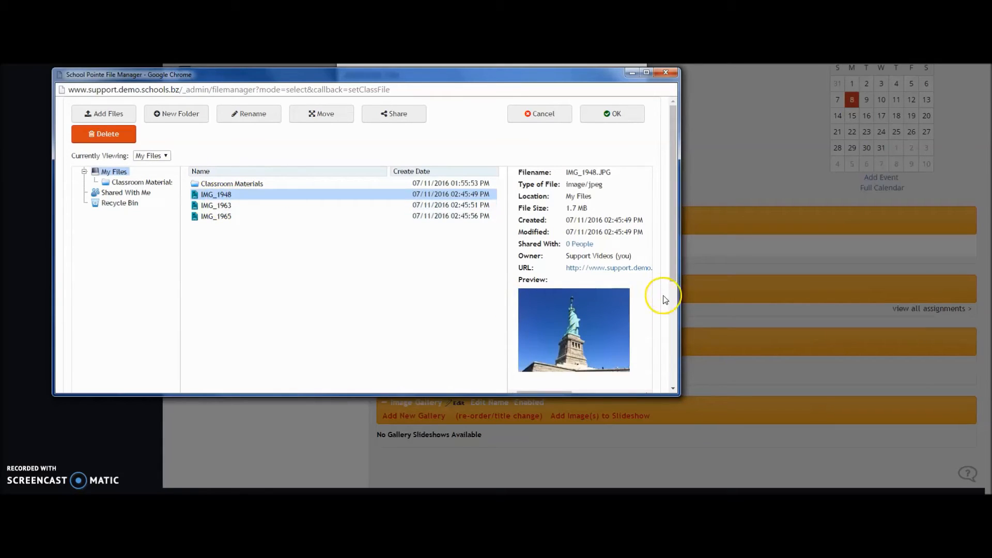
pyautogui.moveTo(672, 267)
pyautogui.mouseDown()
pyautogui.moveTo(675, 278)
pyautogui.moveTo(678, 267)
pyautogui.mouseUp()
pyautogui.click(405, 115)
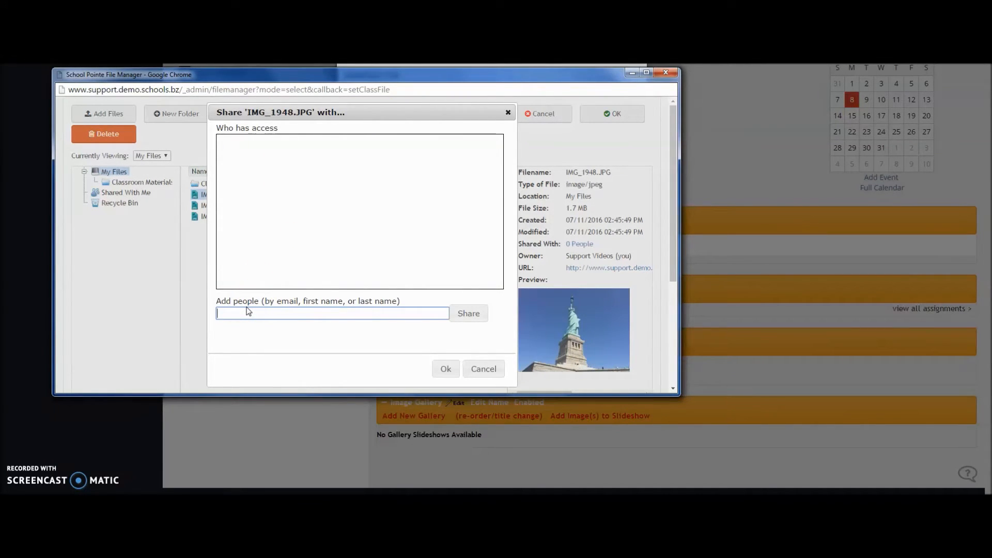
pyautogui.click(508, 113)
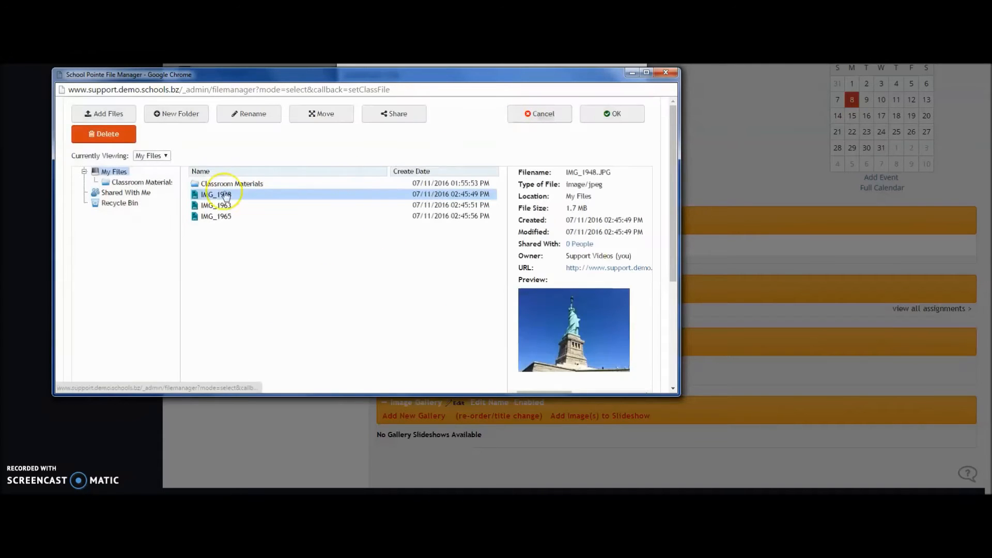
pyautogui.click(125, 197)
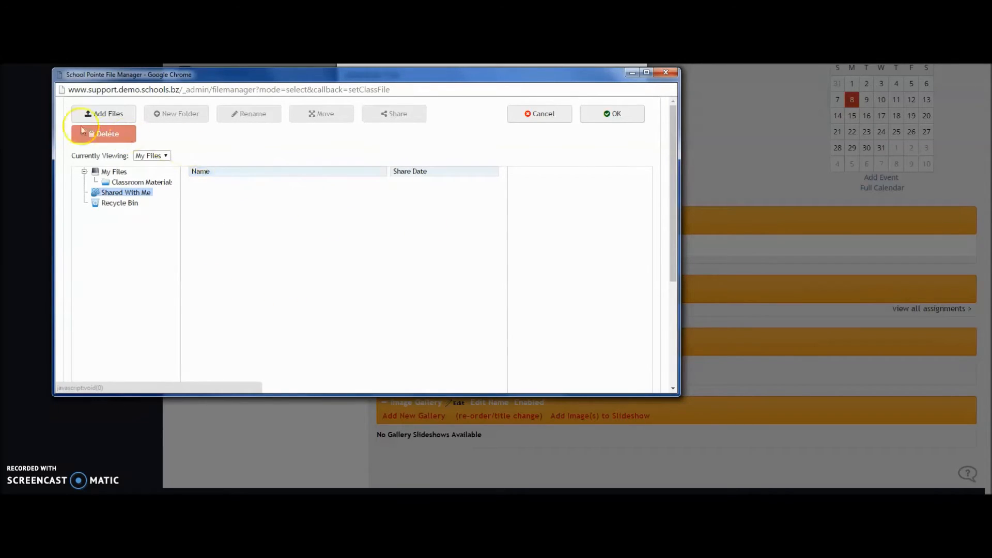
pyautogui.click(115, 174)
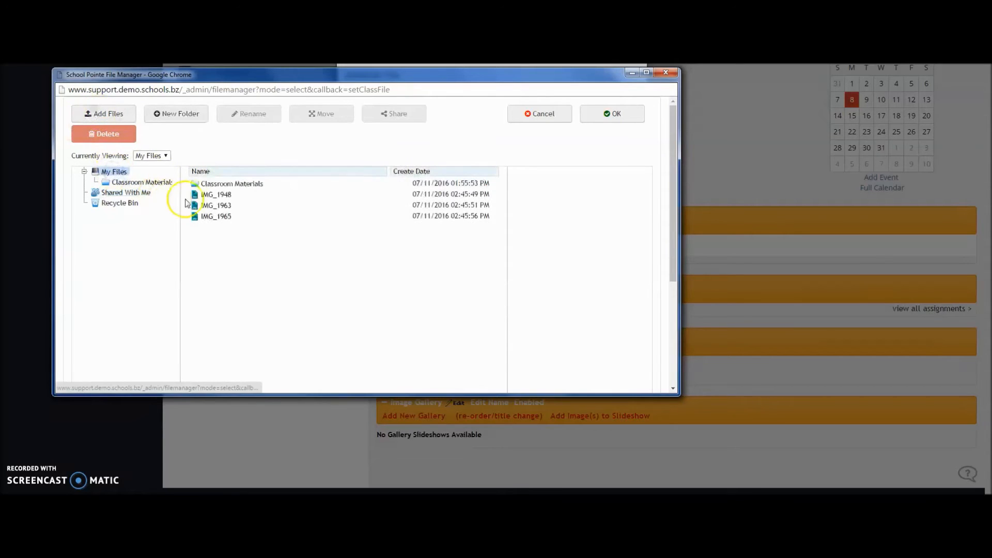
# Upload the Word document Ferris-Wheel-Fact-Sheet-6-23-15 from the desktop to My Files.
pyautogui.click(119, 116)
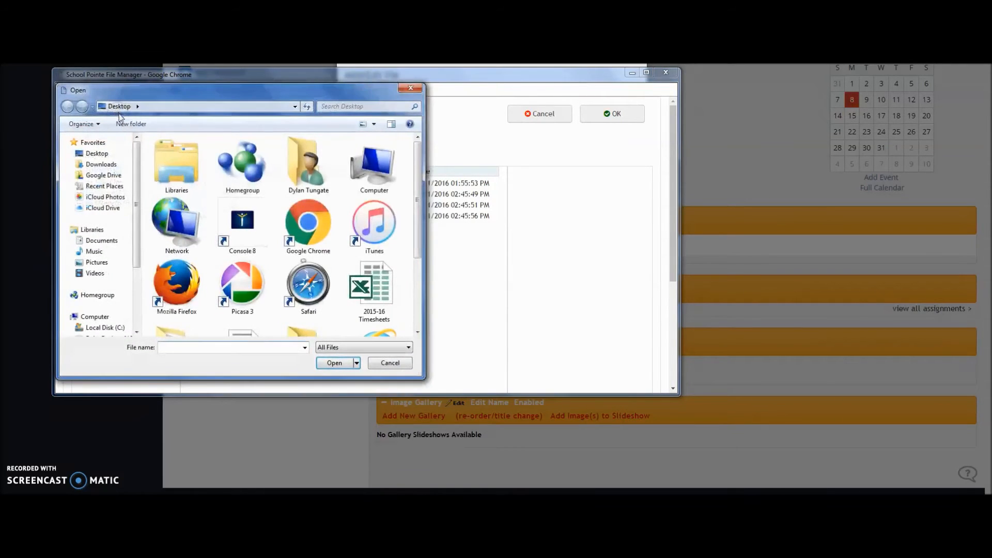
pyautogui.moveTo(418, 237); pyautogui.dragTo(425, 300)
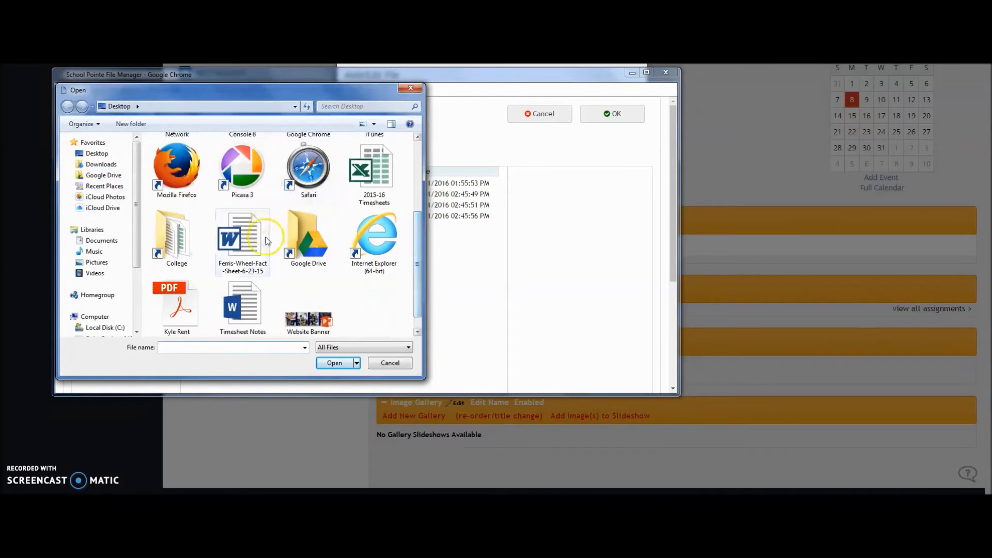
pyautogui.click(230, 235)
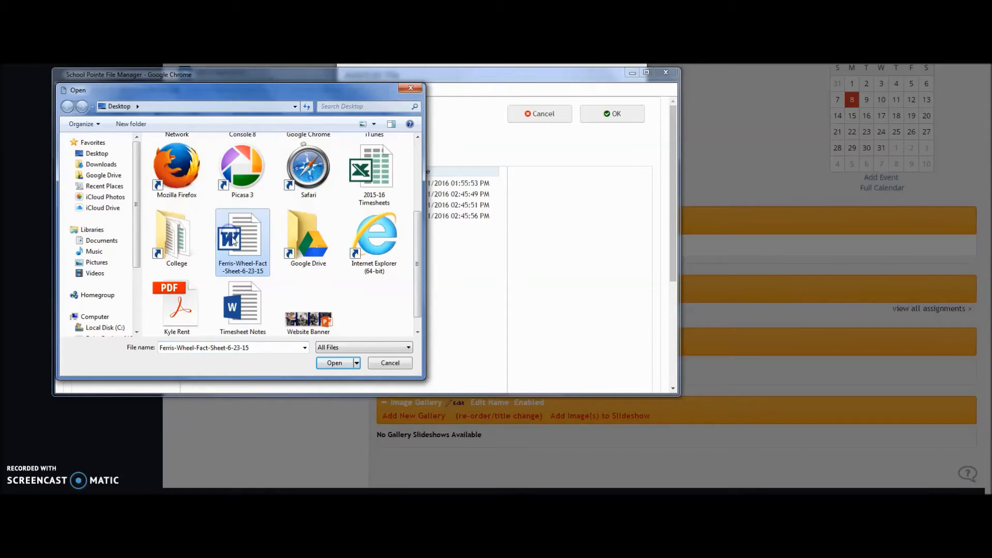
pyautogui.click(333, 363)
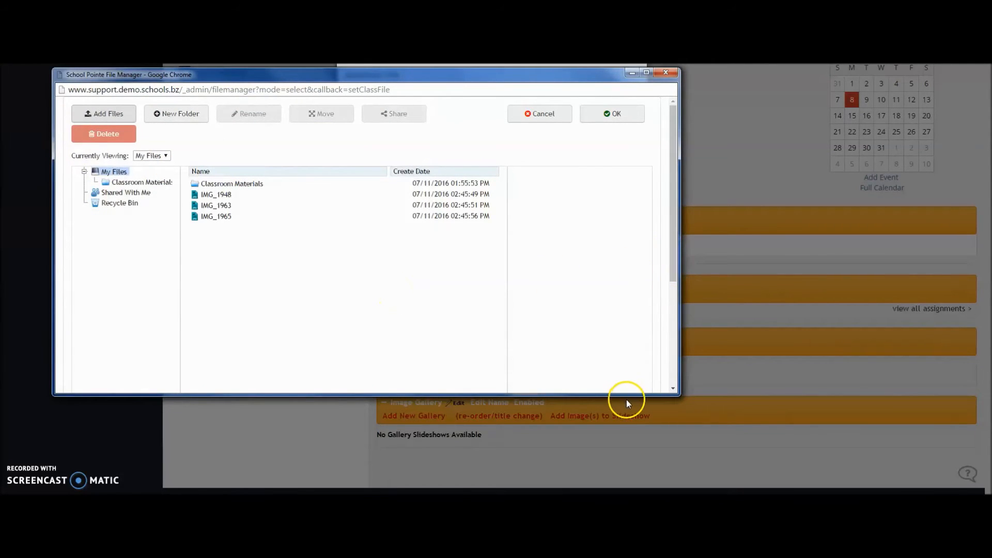
# Attach Ferris-Wheel-Fact-Sheet-6-23-15 to the Syllabus file entry and save the file.
pyautogui.click(669, 284)
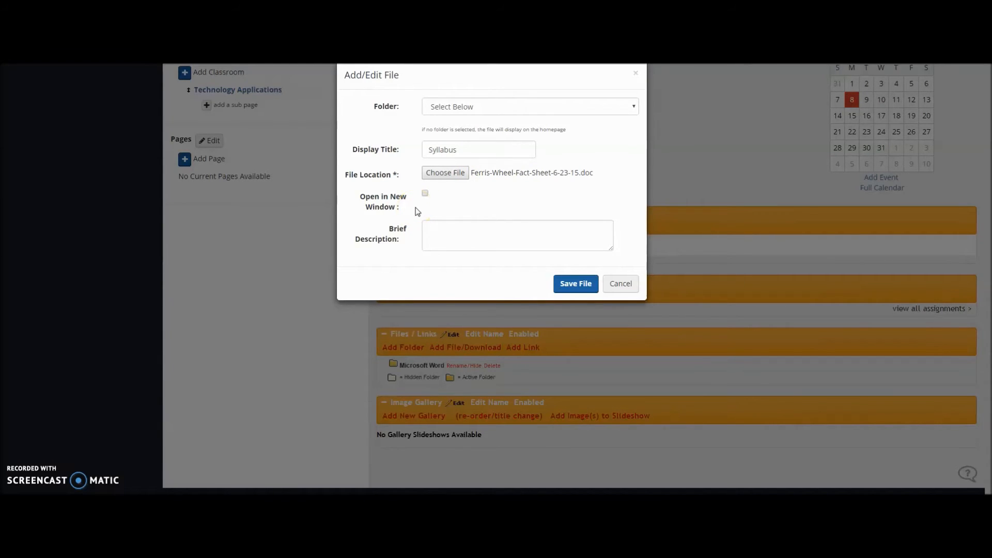
pyautogui.click(437, 231)
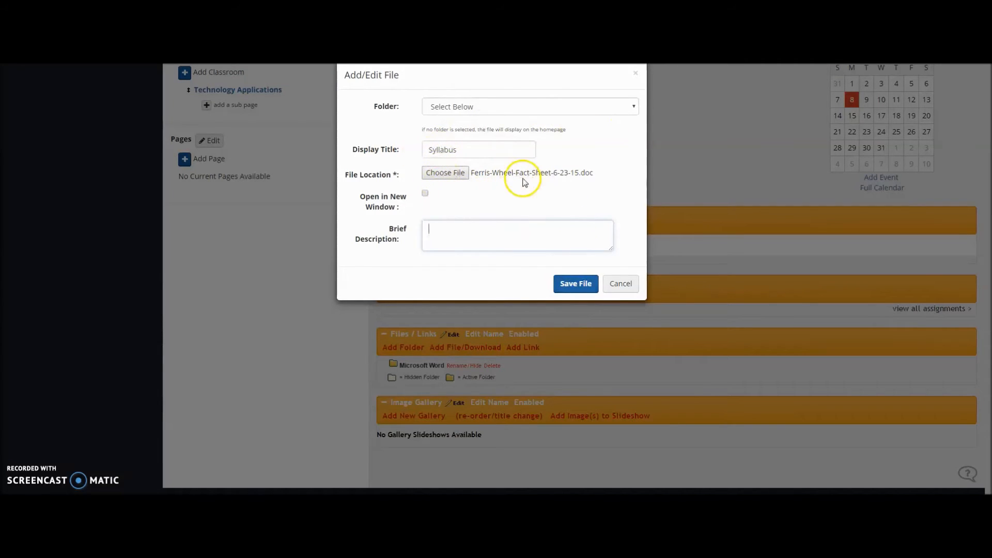
pyautogui.click(582, 295)
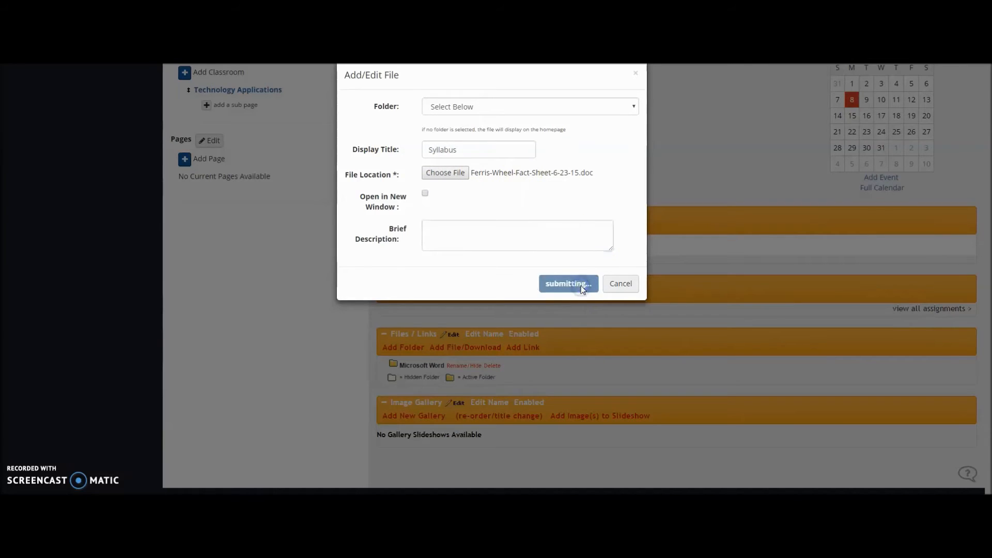
pyautogui.scroll(-1, 583, 290)
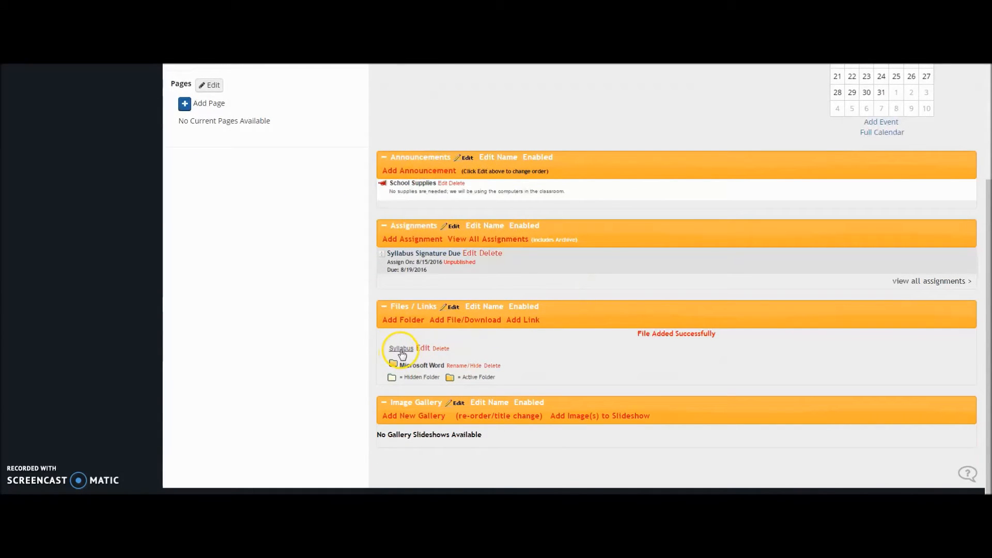
# View the live site and look over the Technology Applications classroom page.
pyautogui.scroll(4, 403, 354)
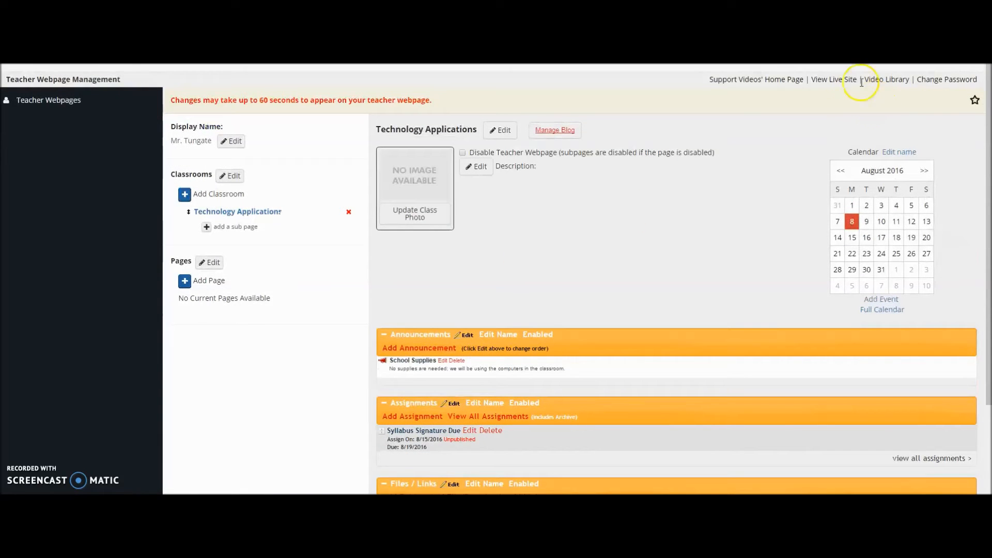
pyautogui.click(838, 79)
pyautogui.scroll(-3, 424, 253)
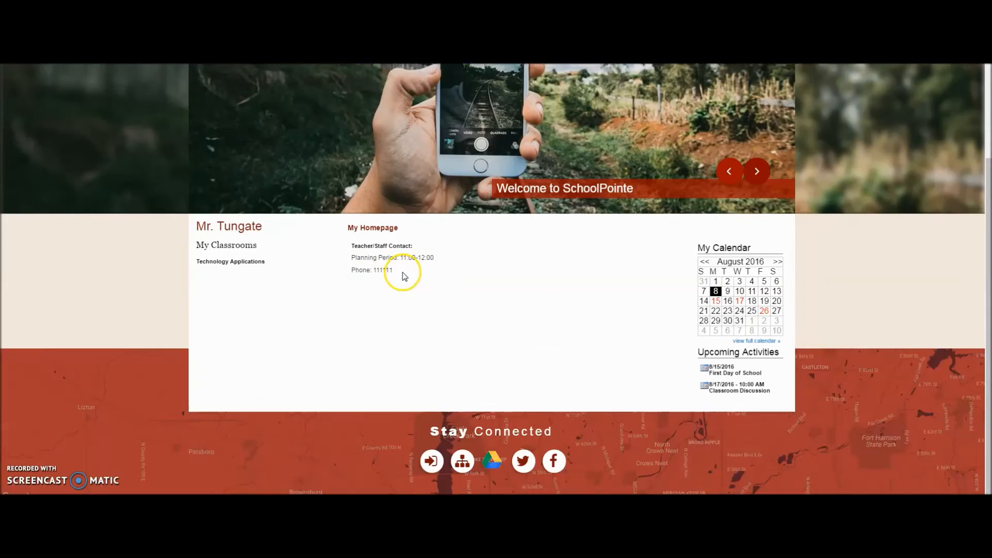
pyautogui.click(252, 259)
pyautogui.scroll(-5, 336, 299)
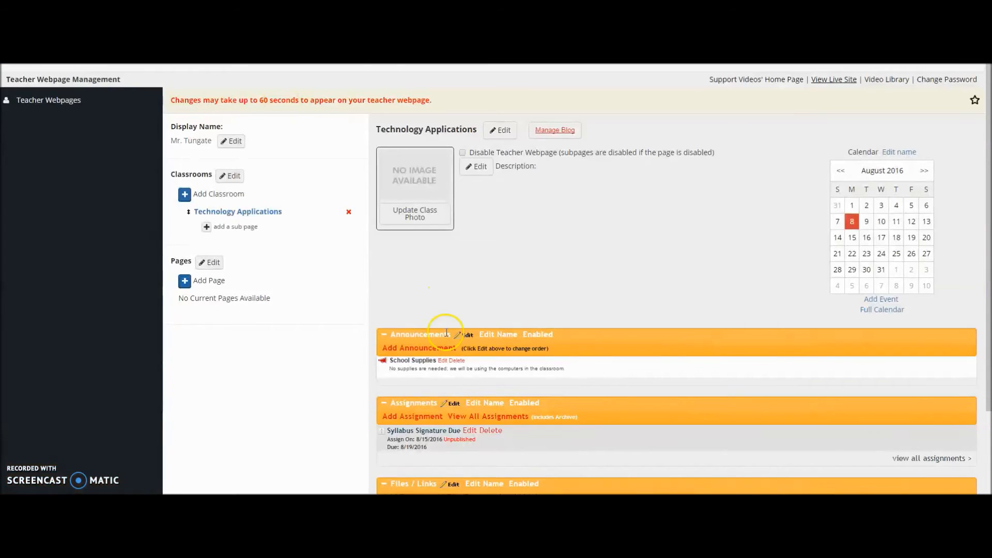
pyautogui.scroll(-3, 446, 332)
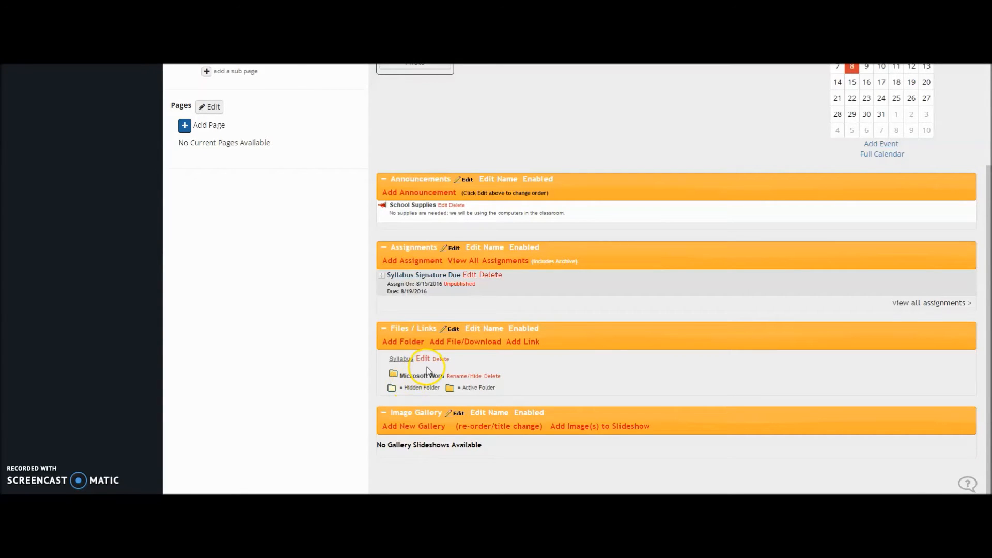
pyautogui.click(522, 343)
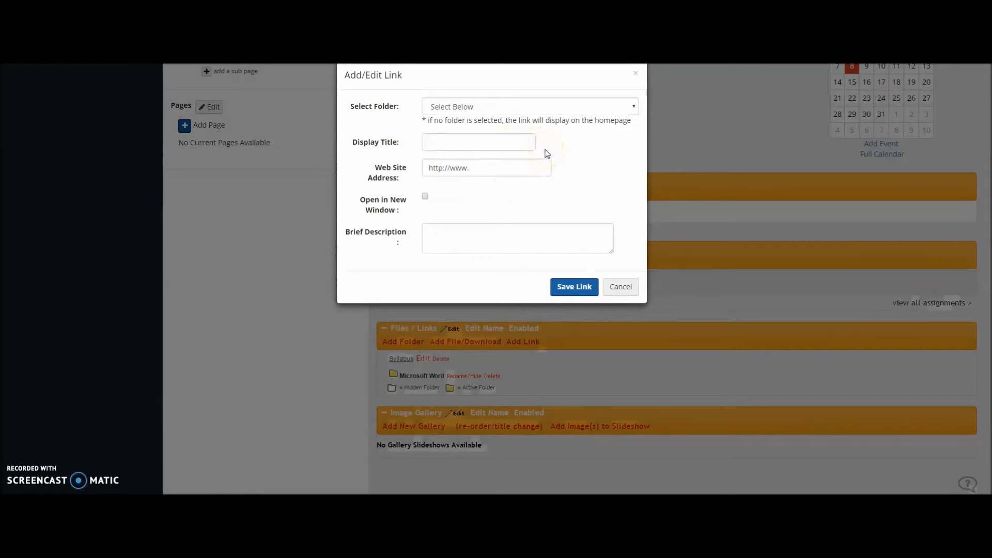
pyautogui.click(505, 105)
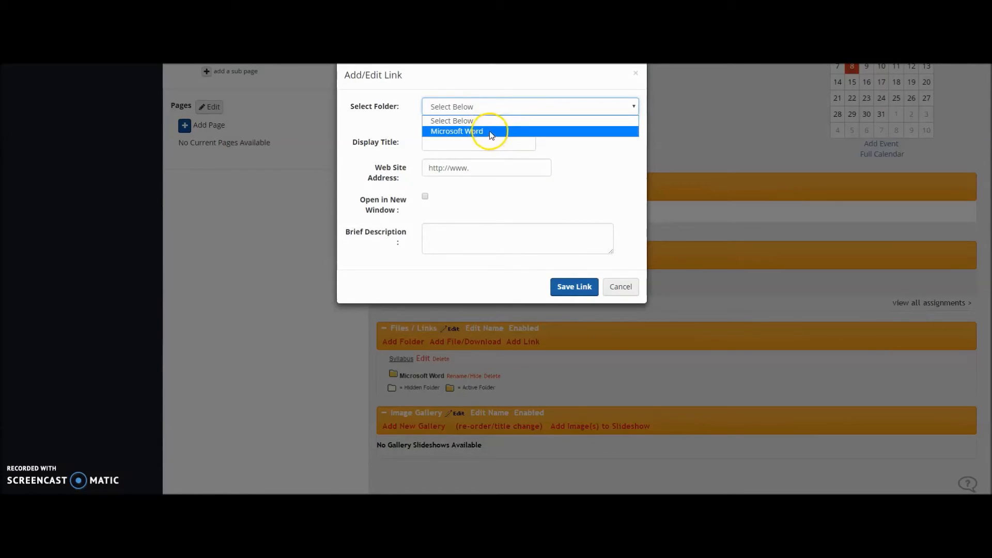
pyautogui.click(505, 139)
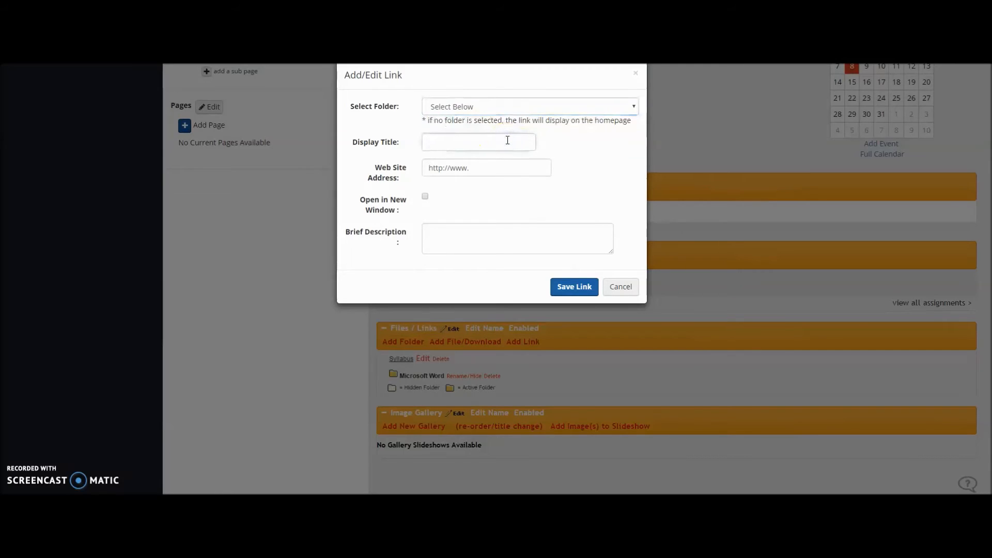
pyautogui.write('Hoo')
pyautogui.click(486, 164)
pyautogui.write('google.com')
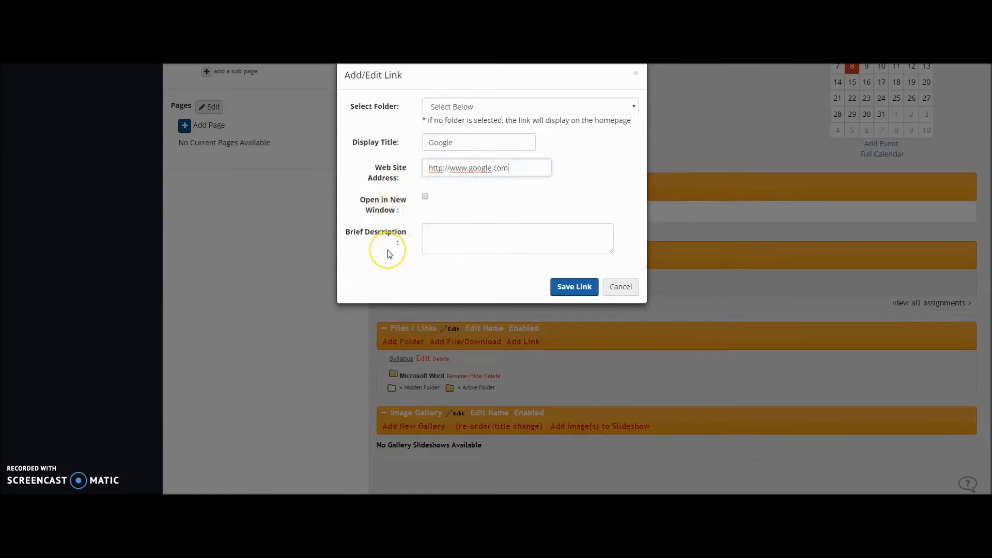
pyautogui.click(570, 288)
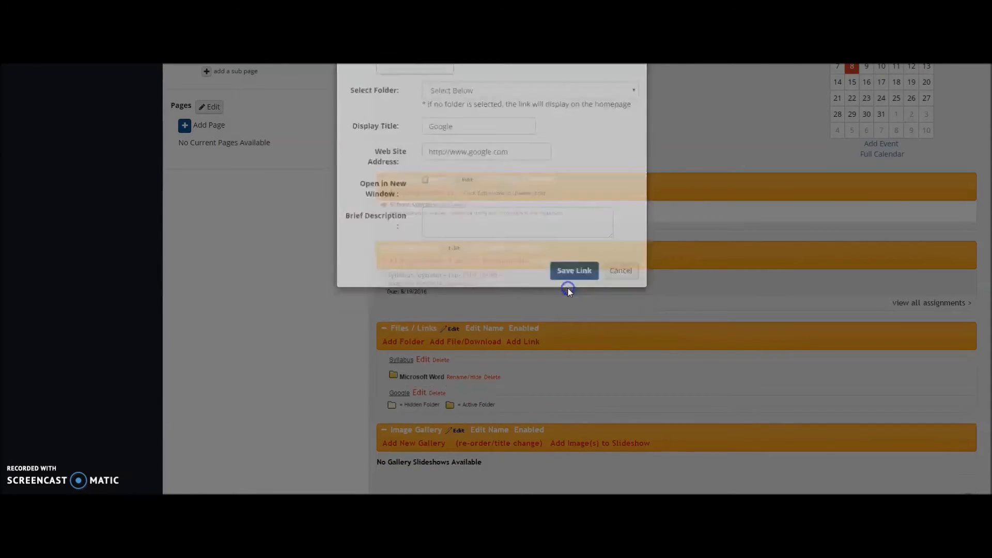
# Start a new image gallery for the classroom with the title "NYC".
pyautogui.scroll(-1, 469, 322)
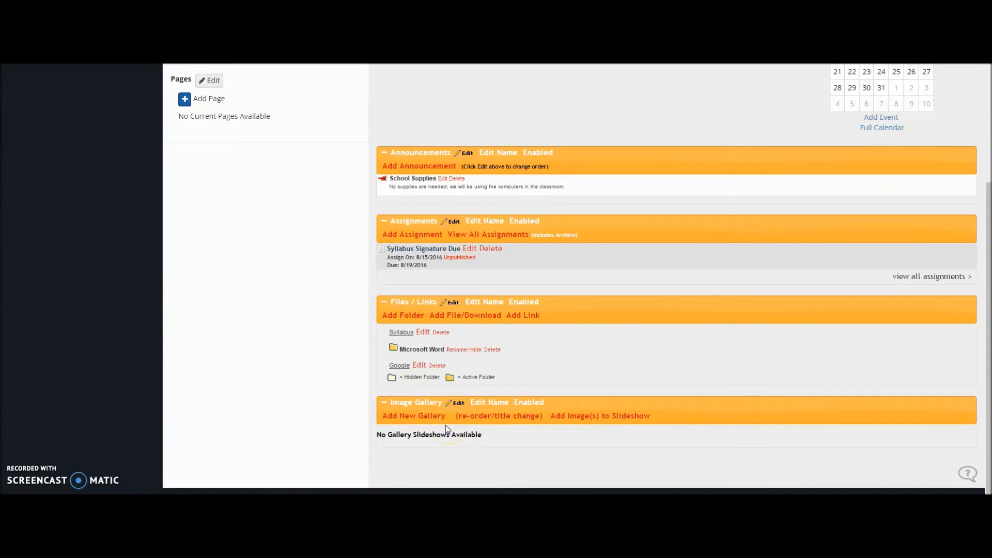
pyautogui.click(413, 420)
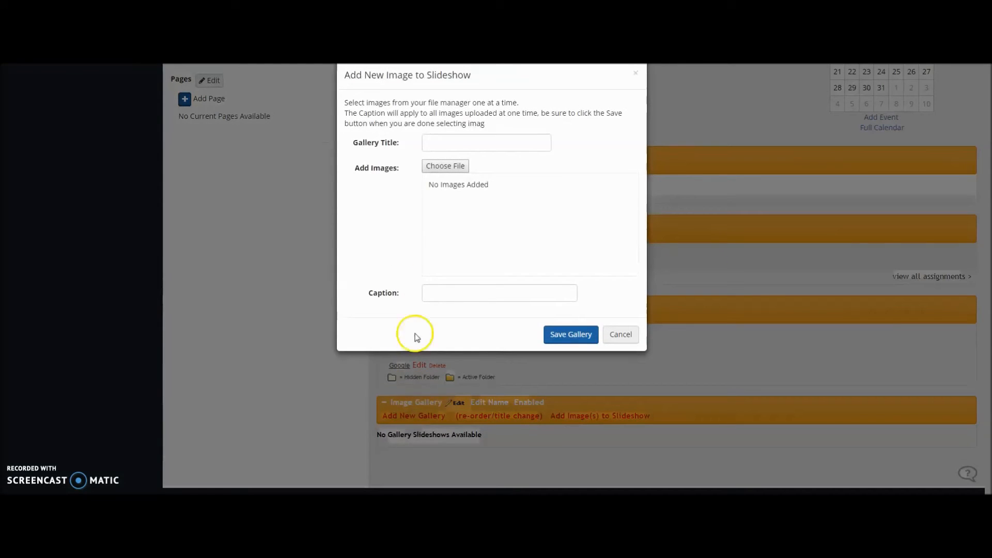
pyautogui.click(461, 144)
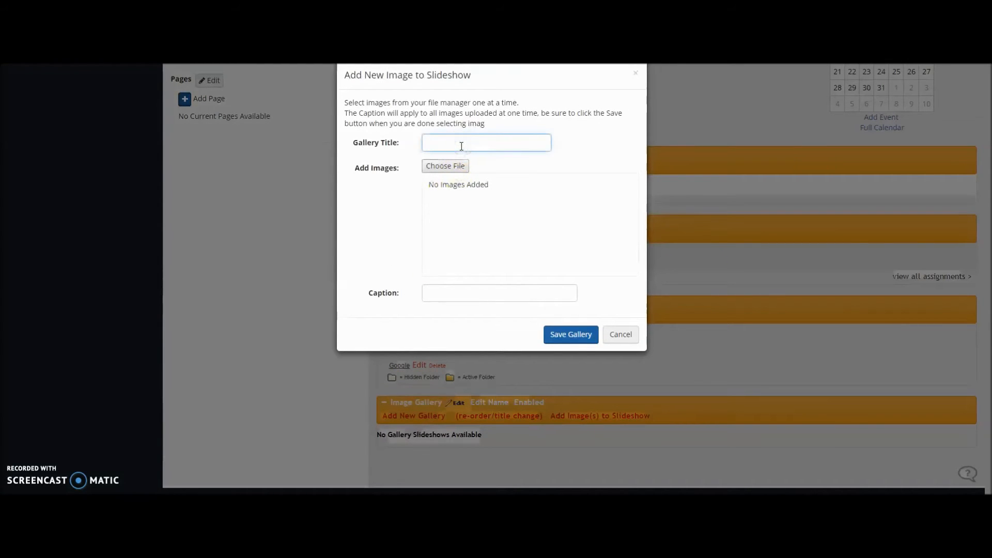
pyautogui.write('NYC')
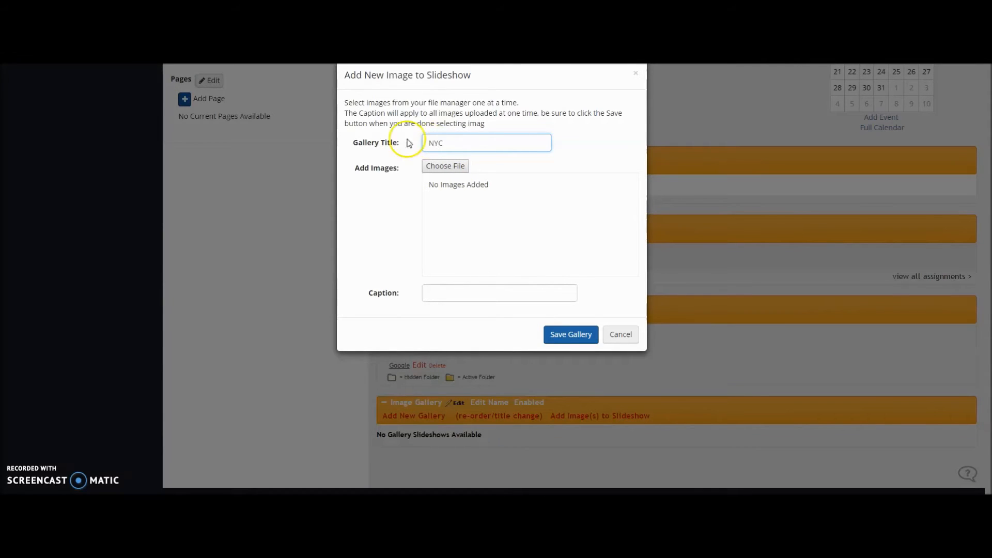
# Add the images IMG_1948 and IMG_1963 from My Files to the gallery and save it.
pyautogui.click(450, 171)
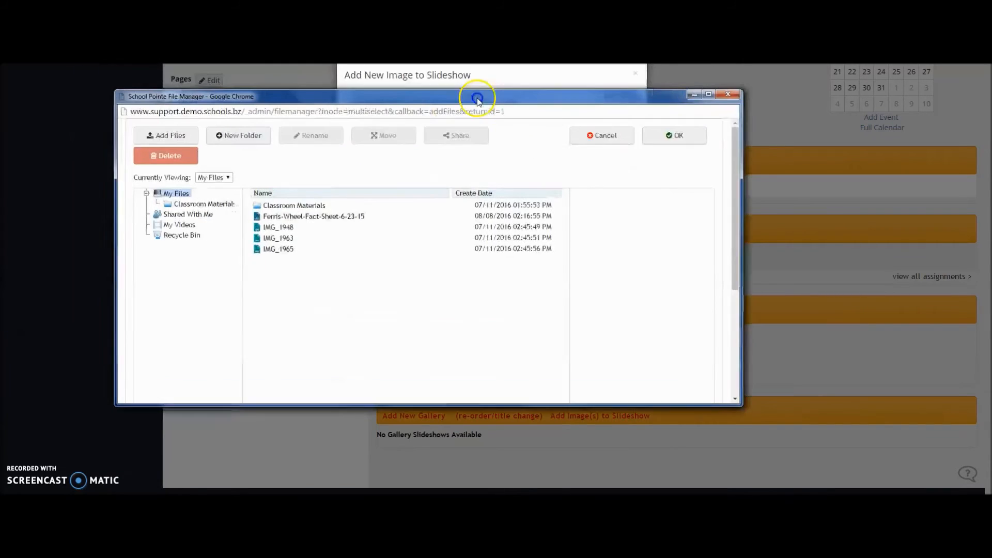
pyautogui.click(421, 178)
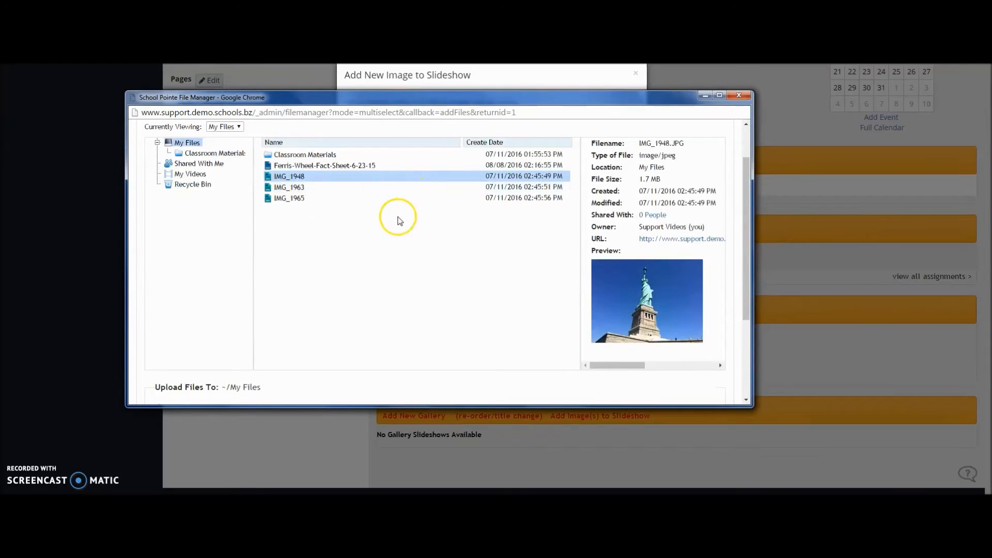
pyautogui.scroll(1, 352, 204)
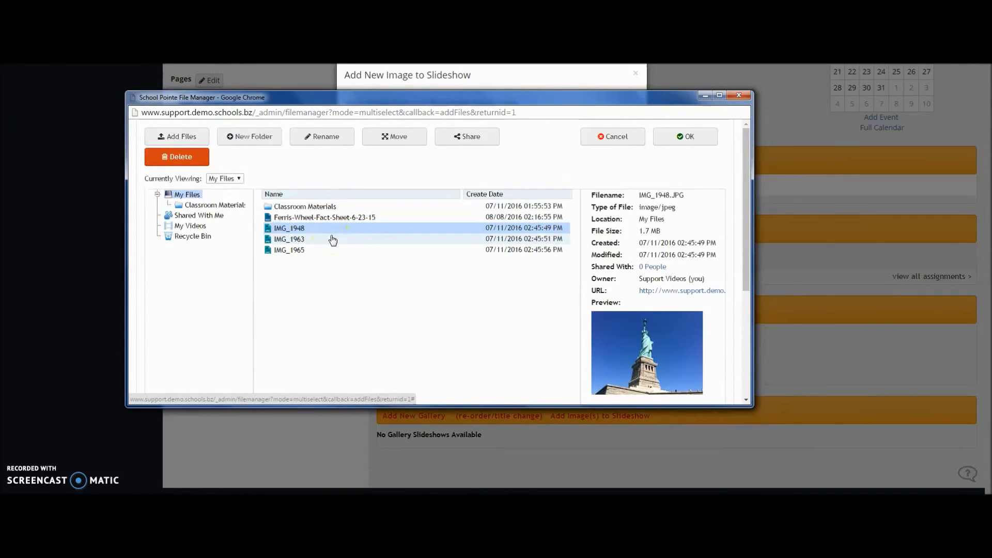
pyautogui.click(332, 240)
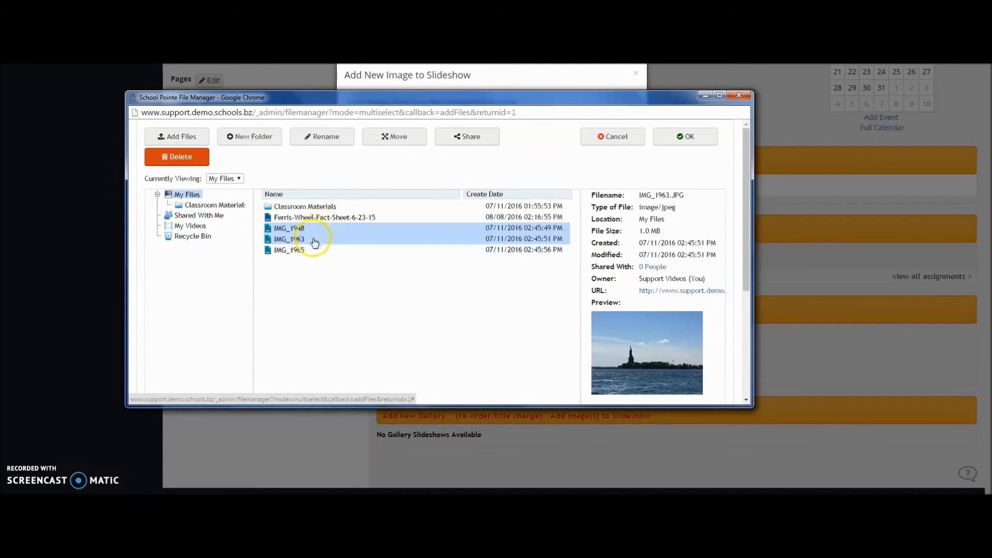
pyautogui.click(681, 137)
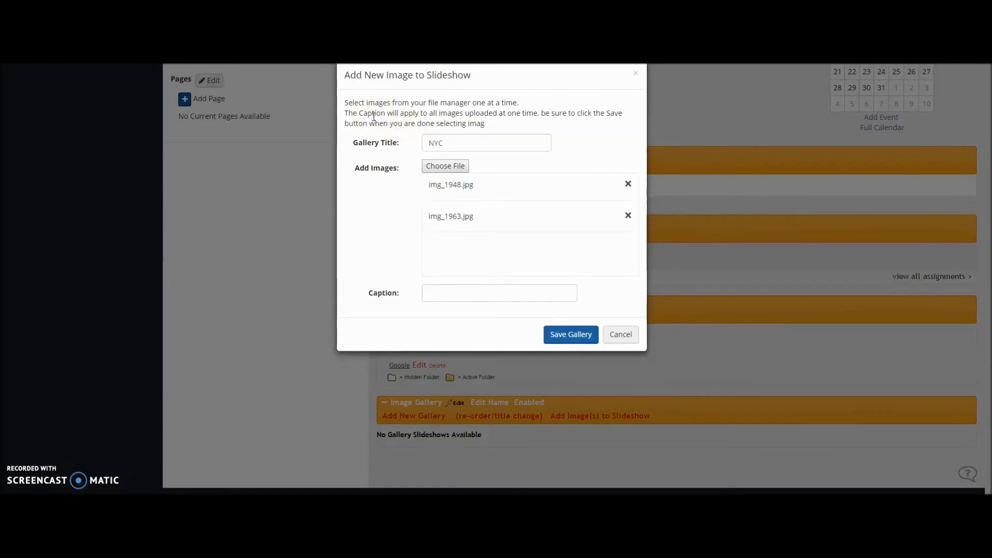
pyautogui.click(571, 334)
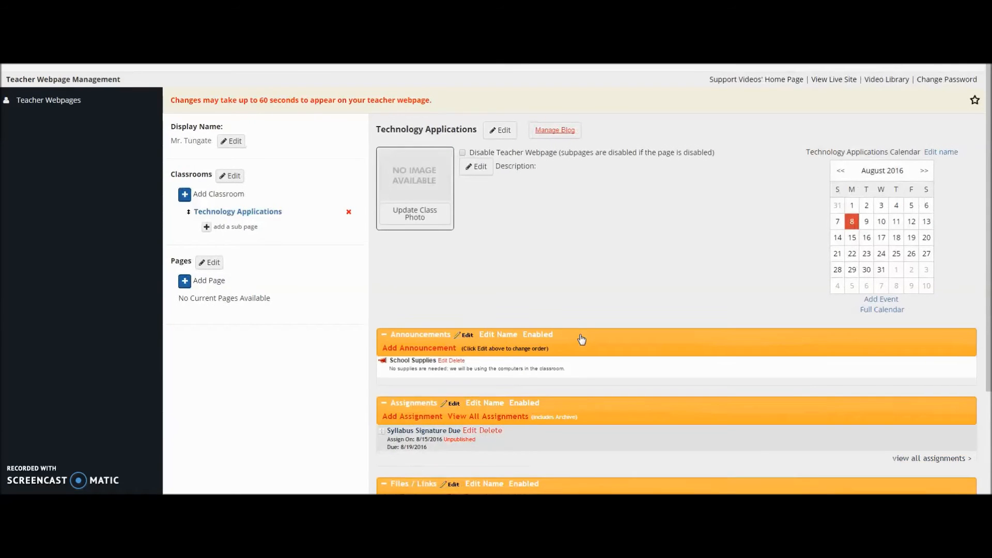
# Open the NYC gallery and move the close-up Statue of Liberty image to first place as the featured image.
pyautogui.scroll(-4, 580, 339)
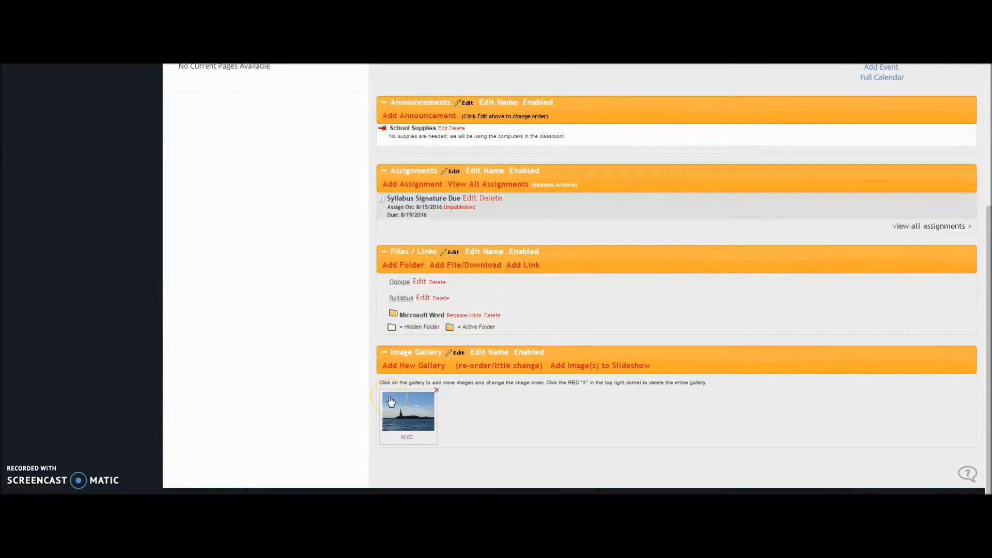
pyautogui.click(403, 411)
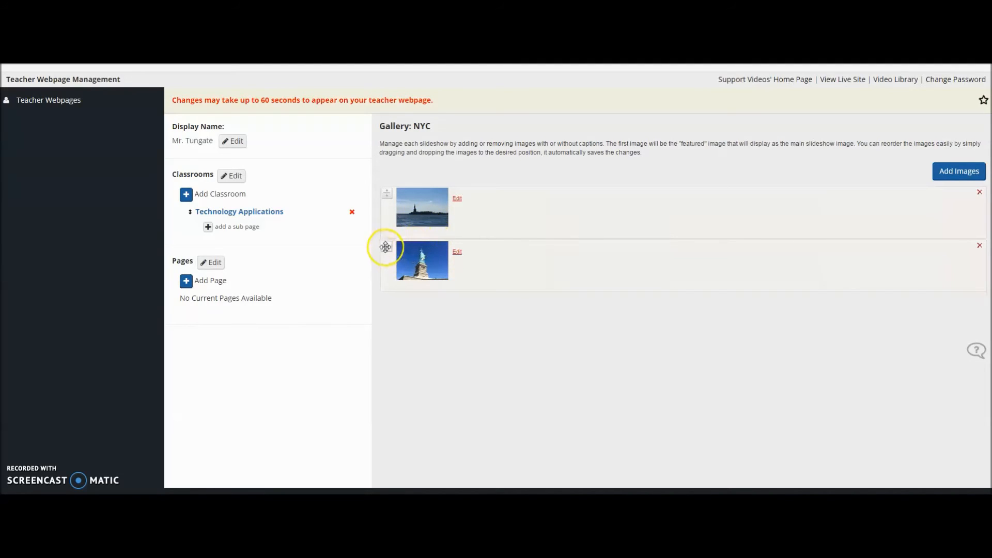
pyautogui.moveTo(385, 247); pyautogui.dragTo(390, 189)
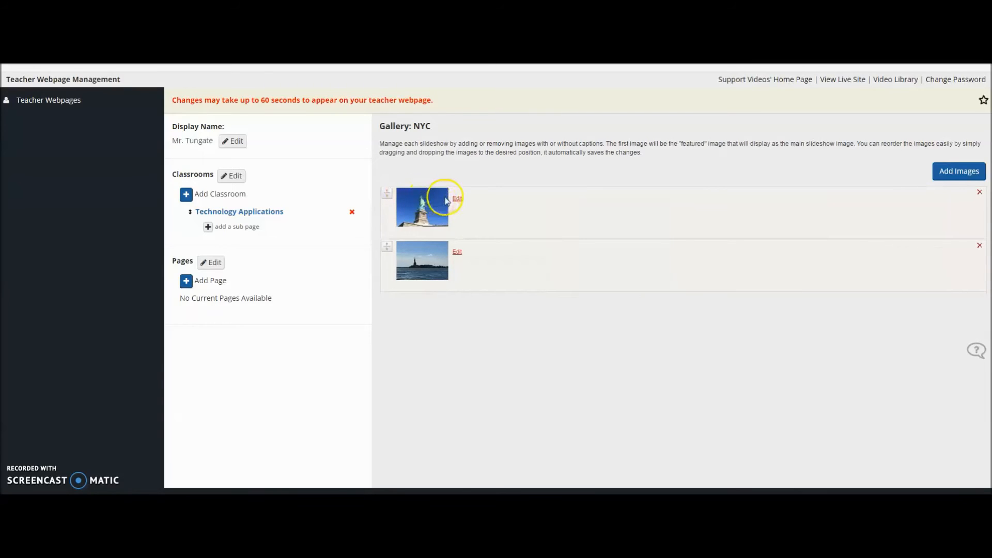
# Examine the first image's caption editor and the gallery's form for adding images, cancelling both.
pyautogui.click(457, 200)
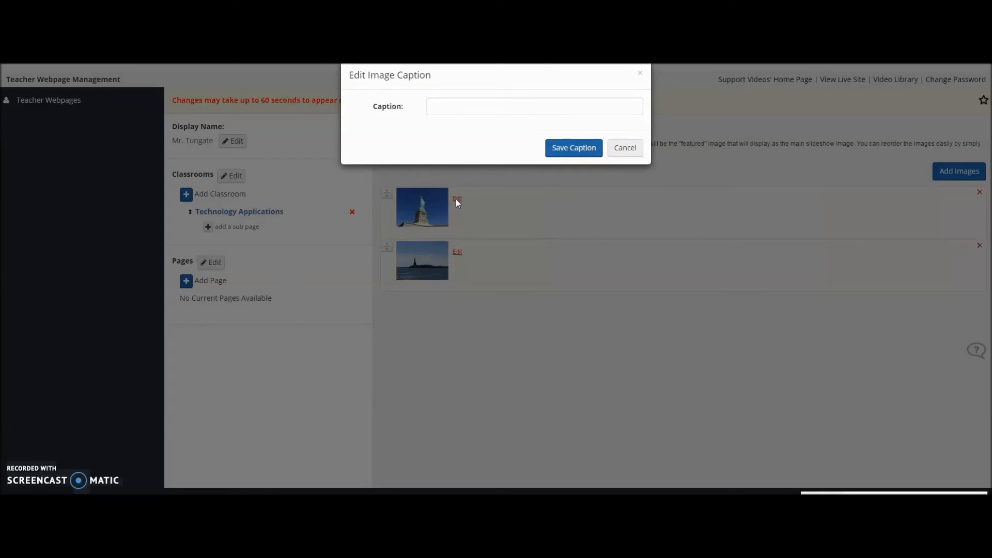
pyautogui.click(449, 108)
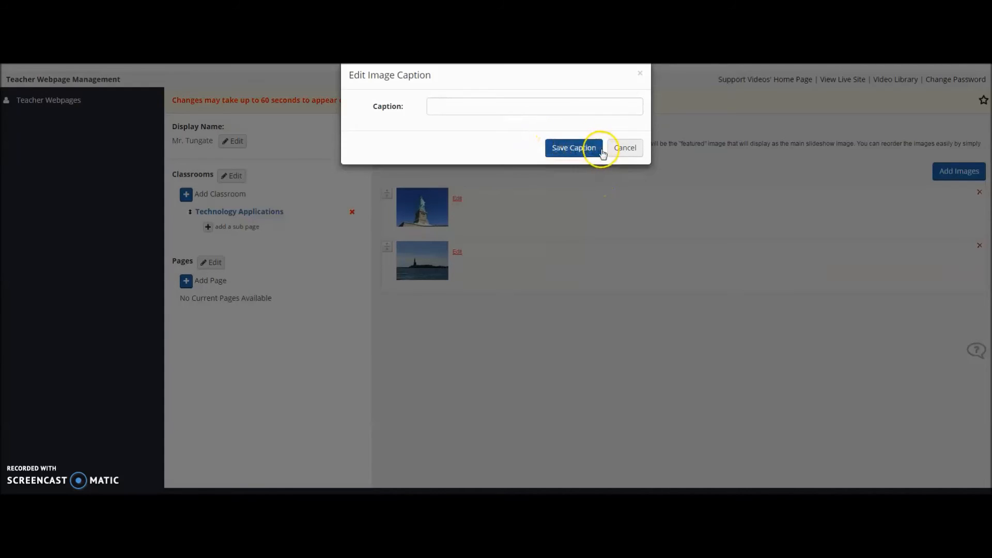
pyautogui.click(624, 149)
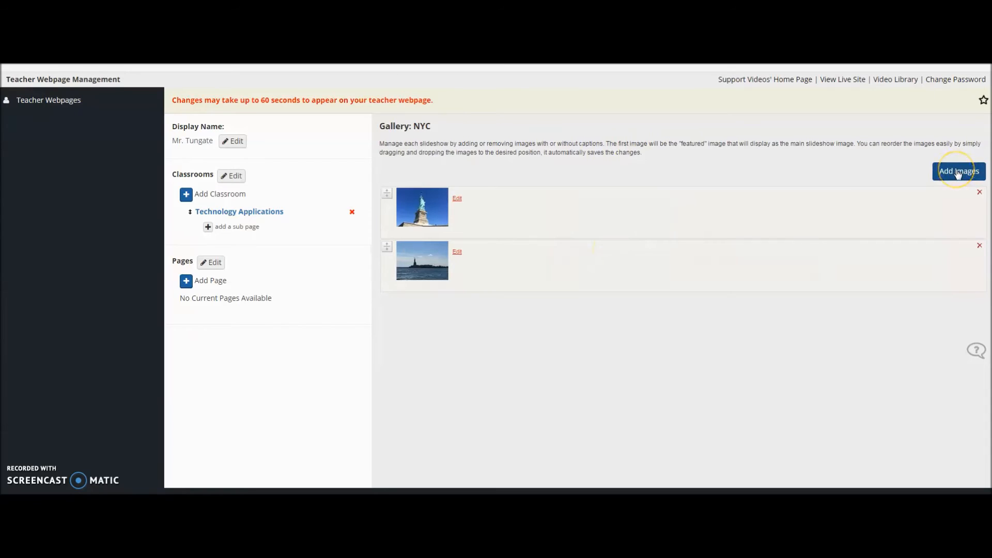
pyautogui.click(957, 173)
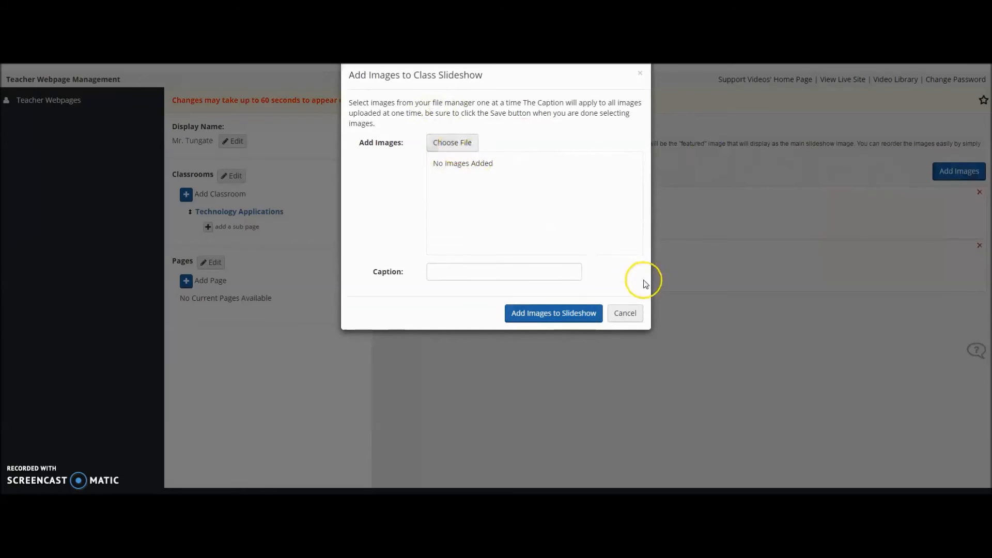
pyautogui.click(631, 314)
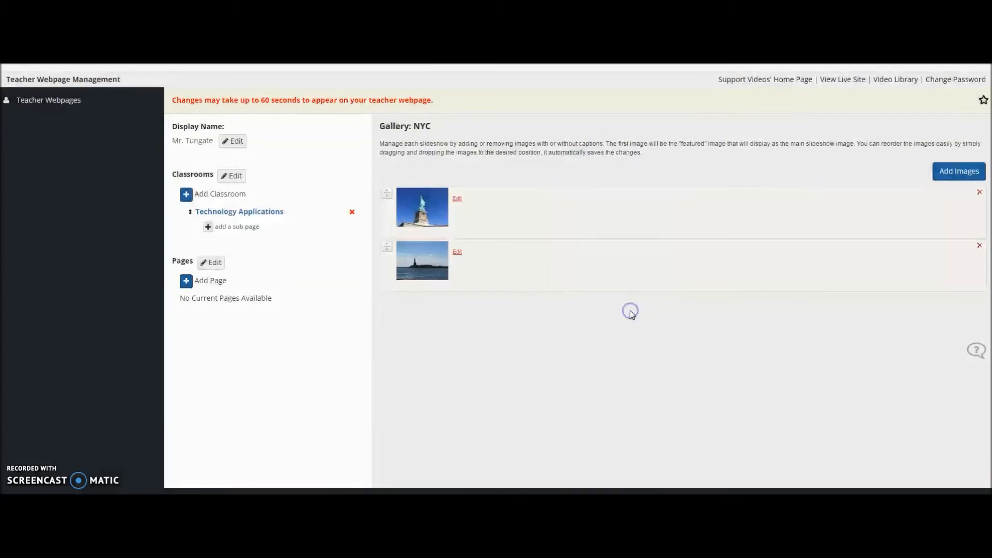
# Return to the Technology Applications classroom and choose IMG_1965 from My Files as an image for its slideshow.
pyautogui.click(271, 213)
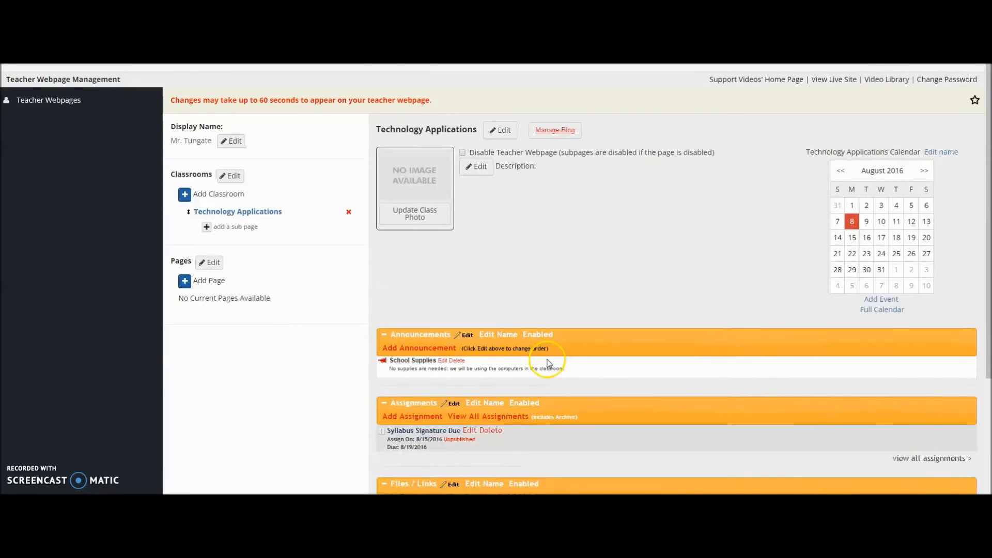
pyautogui.scroll(-4, 547, 361)
pyautogui.scroll(-1, 549, 363)
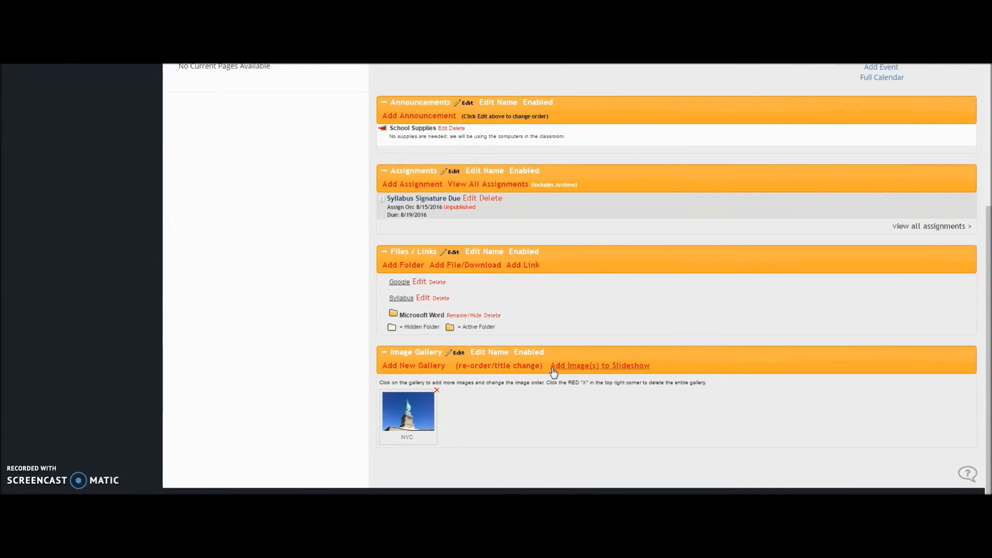
pyautogui.click(569, 372)
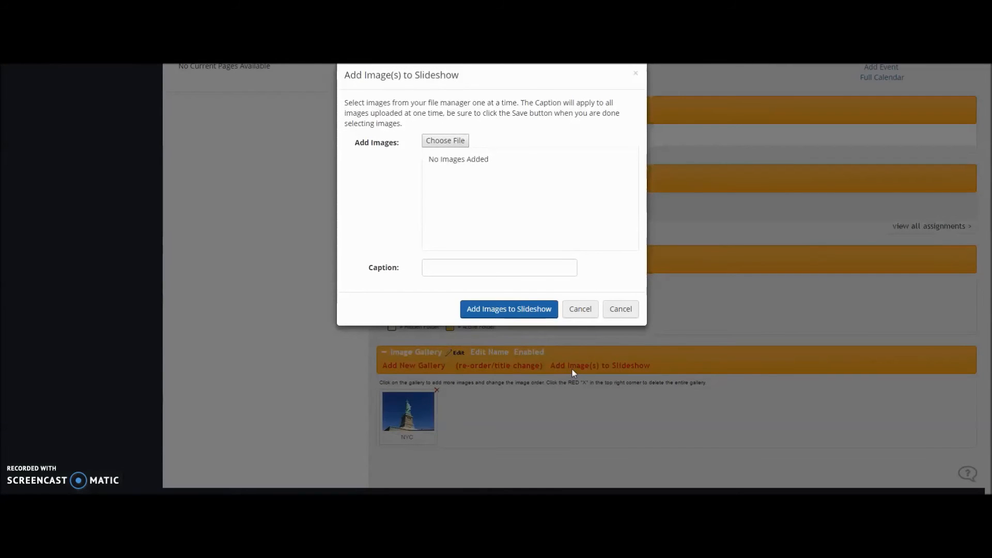
pyautogui.click(441, 148)
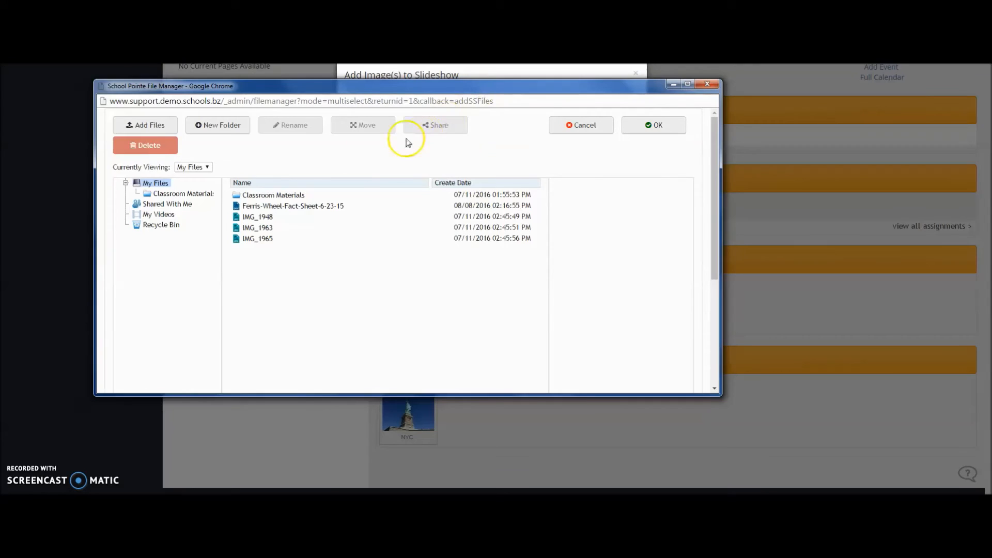
pyautogui.click(287, 242)
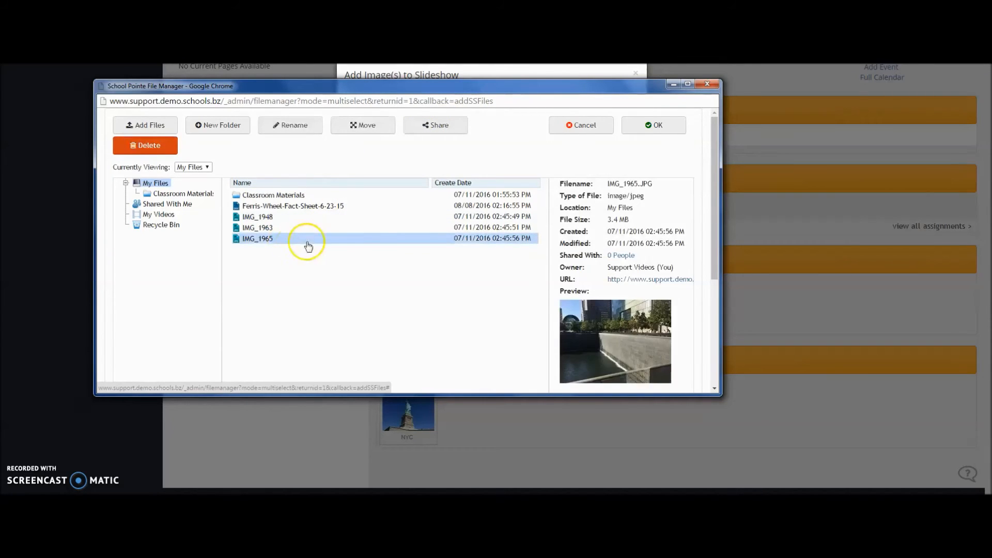
pyautogui.click(654, 127)
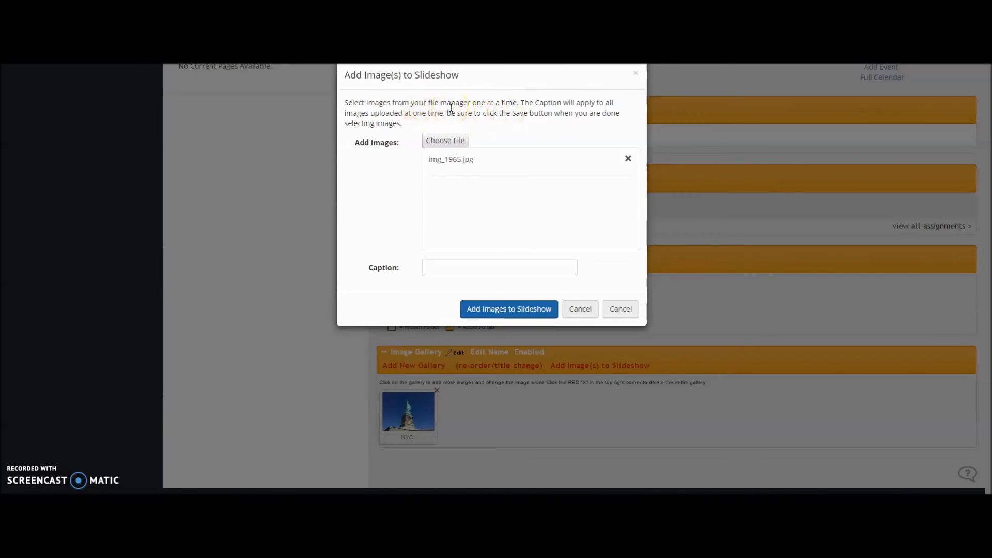
# Choose IMG_1963 as a second image and add the chosen images to the slideshow without a caption.
pyautogui.click(439, 141)
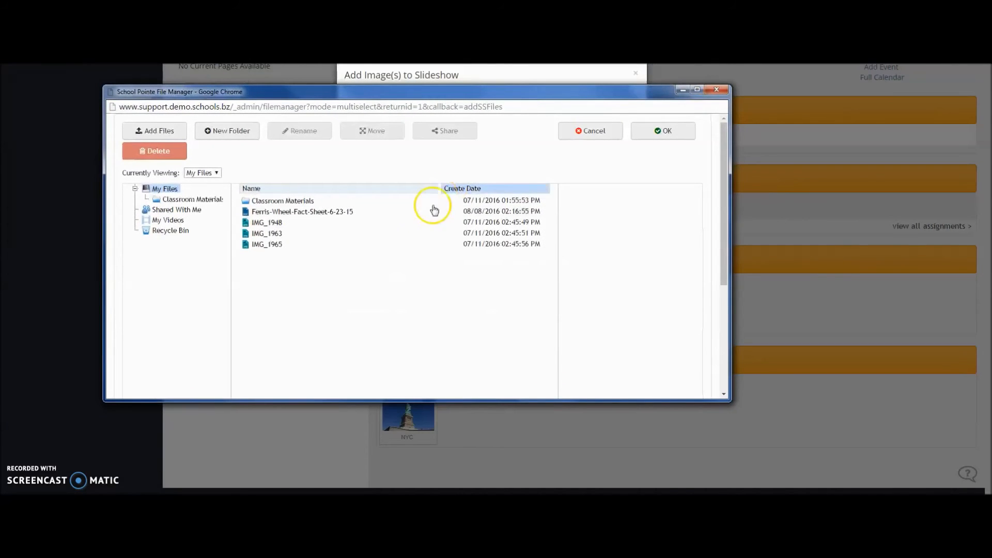
pyautogui.click(405, 235)
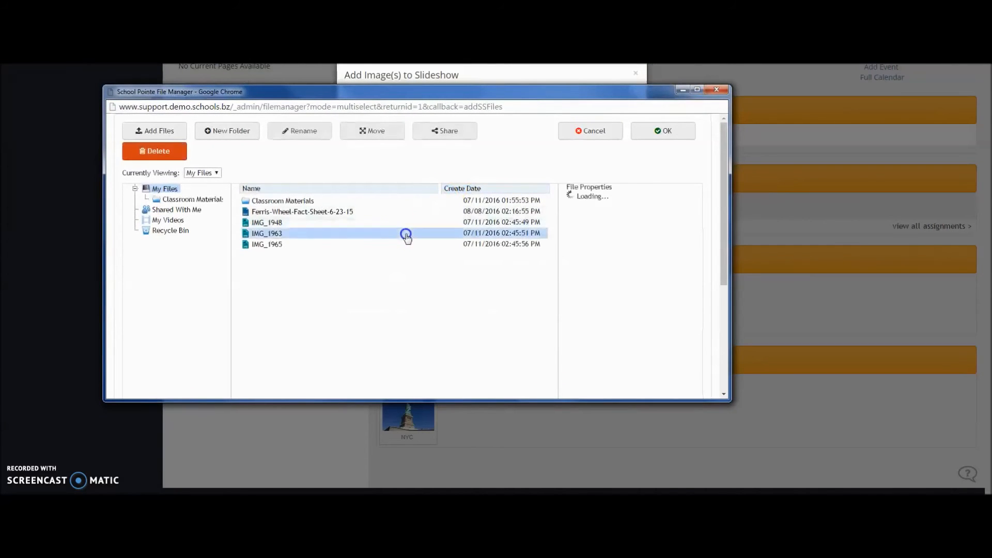
pyautogui.click(664, 133)
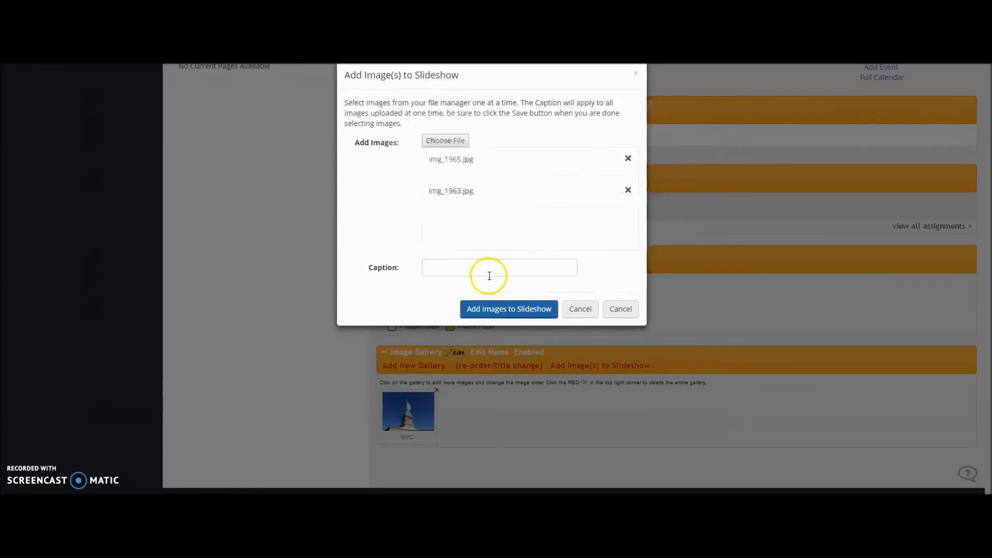
pyautogui.click(494, 315)
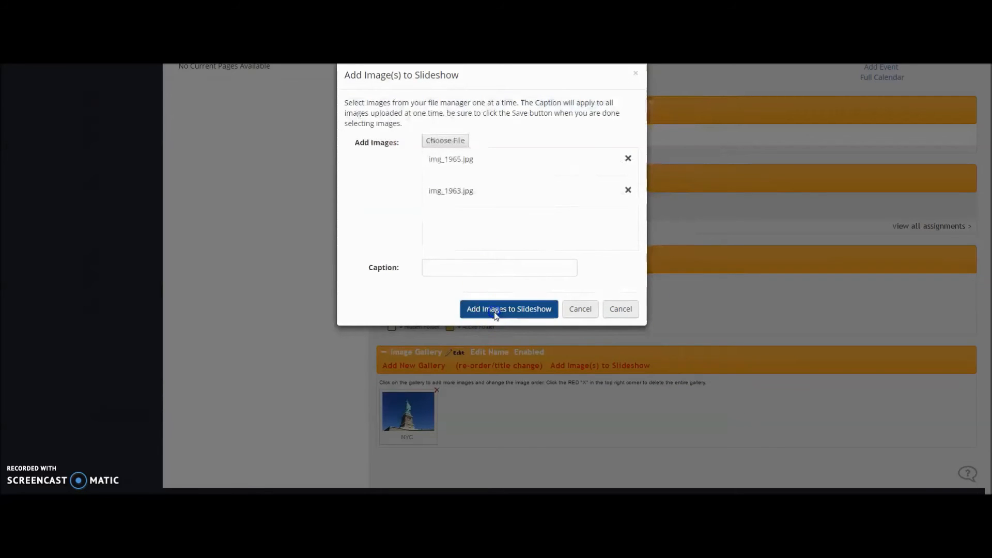
# View both slideshow images of the classroom's Image Gallery enlarged and close each one again.
pyautogui.scroll(-5, 497, 317)
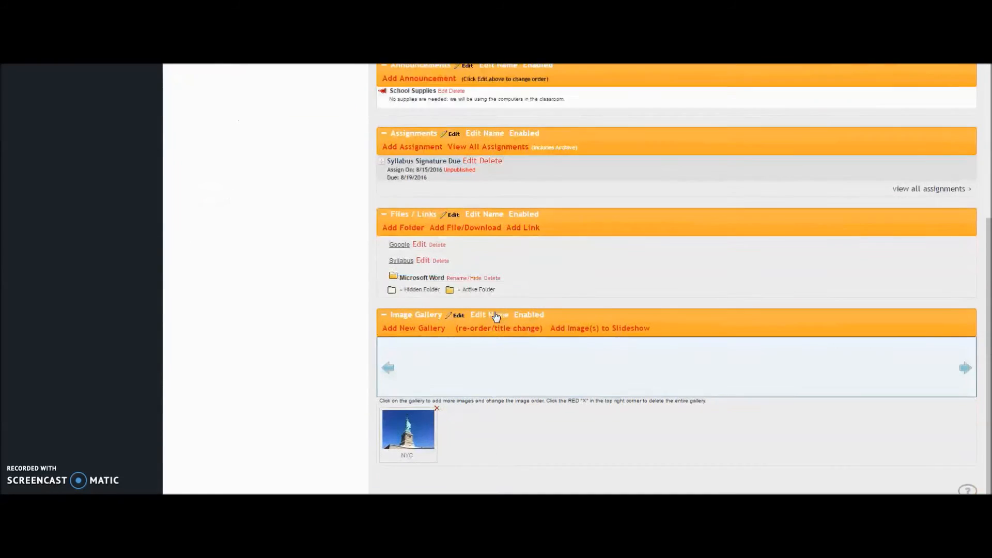
pyautogui.scroll(1, 416, 361)
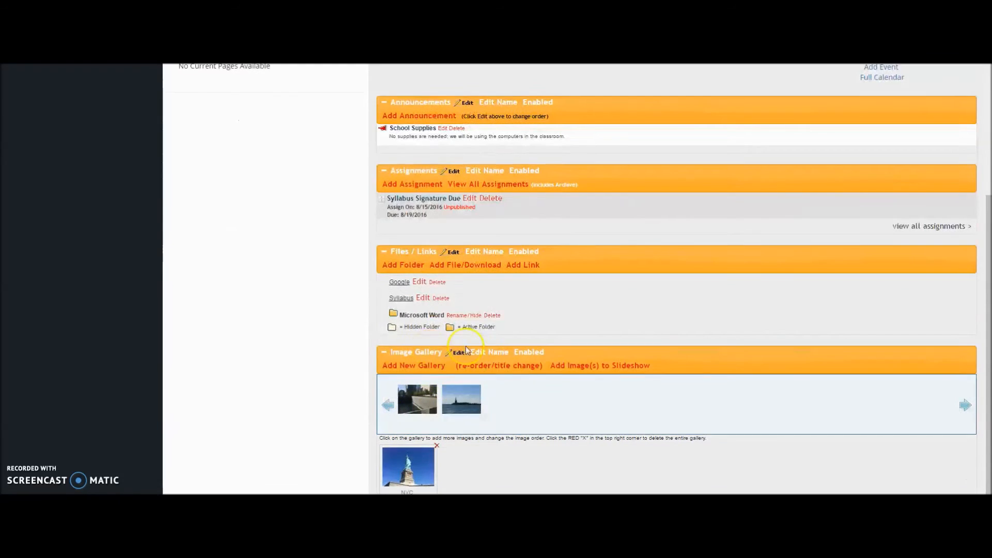
pyautogui.click(471, 398)
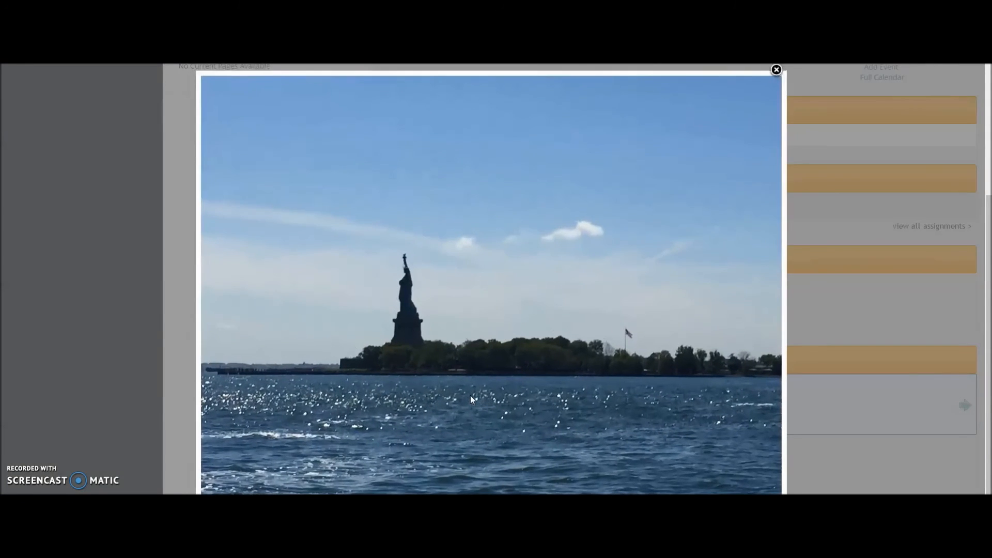
pyautogui.click(822, 307)
pyautogui.click(412, 405)
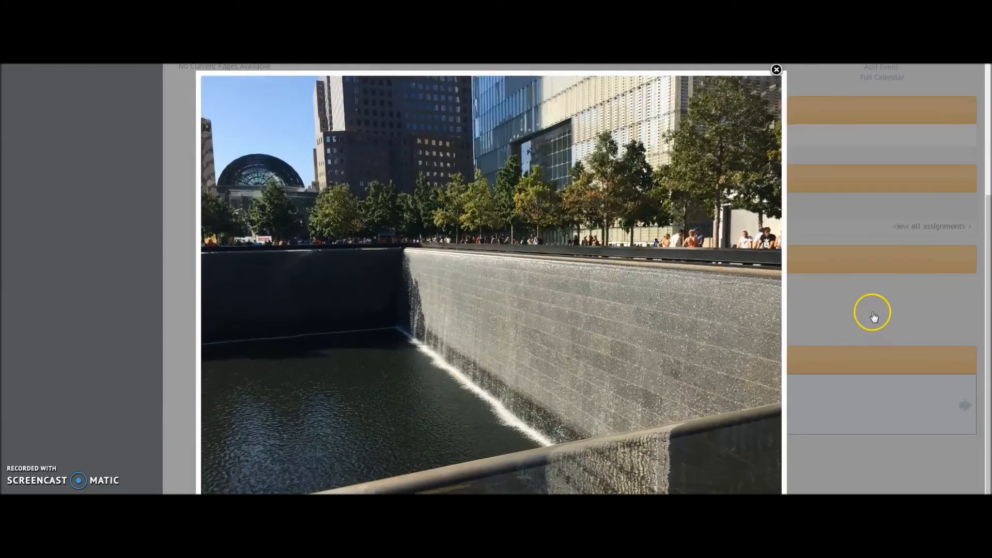
pyautogui.click(857, 310)
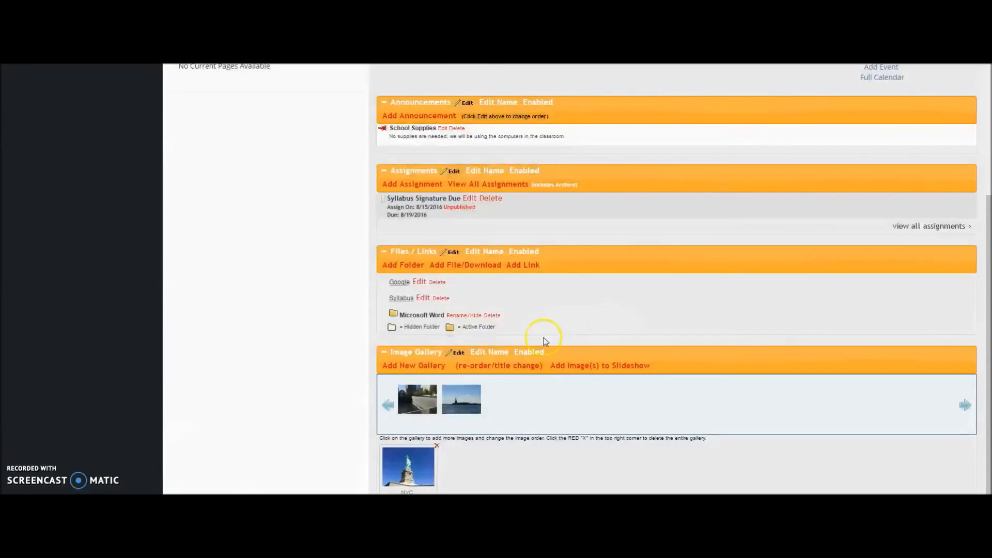
pyautogui.scroll(-1, 532, 380)
pyautogui.scroll(3, 472, 262)
pyautogui.scroll(3, 473, 260)
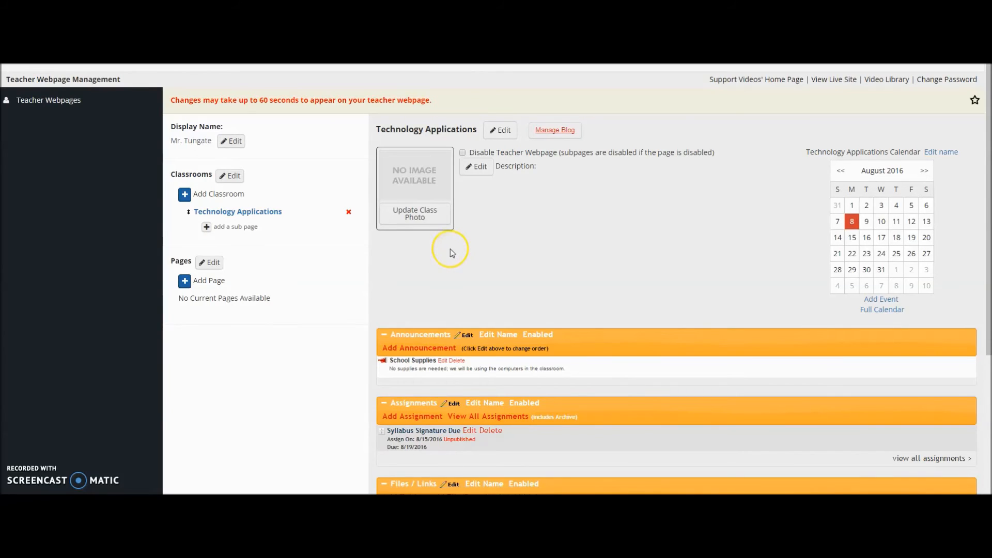
pyautogui.scroll(-5, 450, 249)
pyautogui.scroll(5, 450, 249)
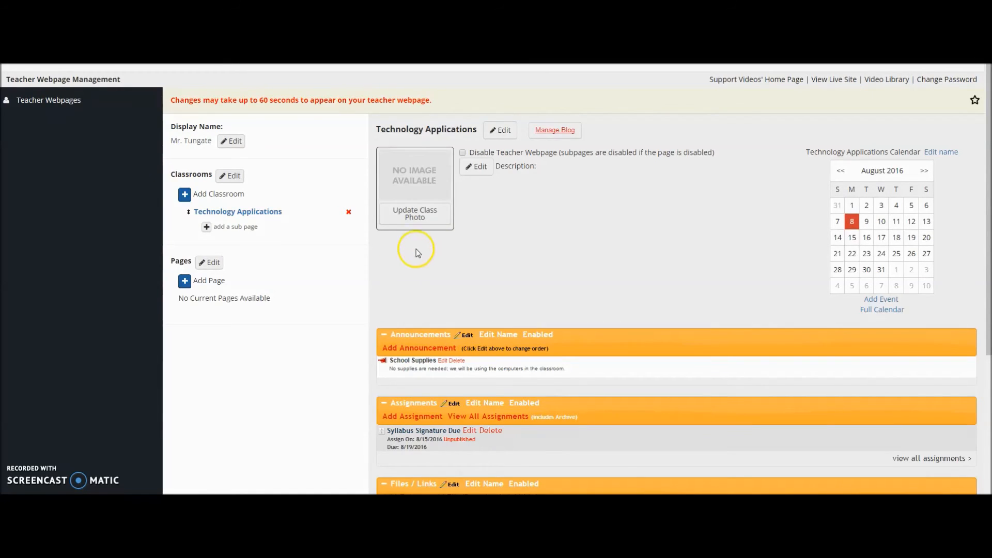
# Disable the Technology Applications classroom page and check the classroom list on the live site.
pyautogui.click(463, 153)
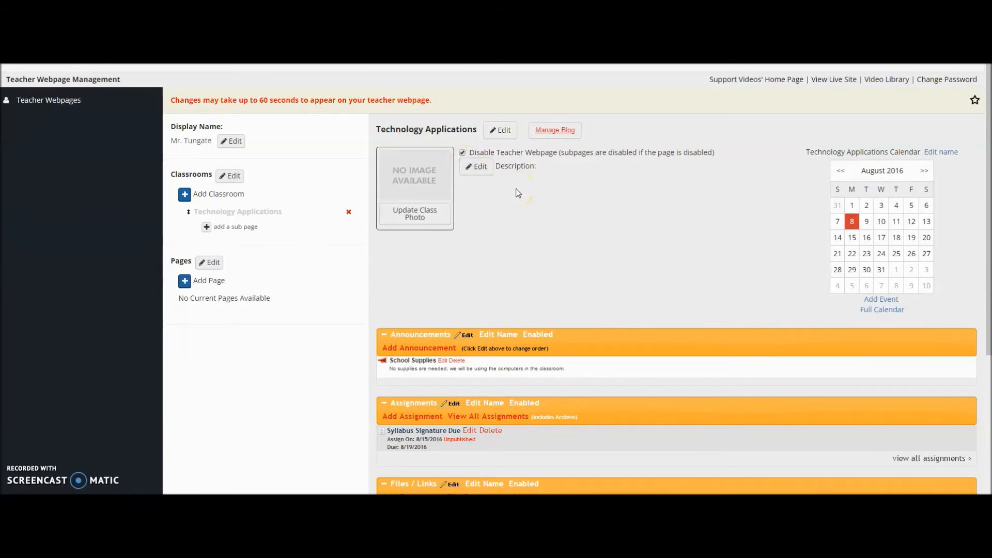
pyautogui.scroll(-2, 518, 193)
pyautogui.scroll(2, 519, 193)
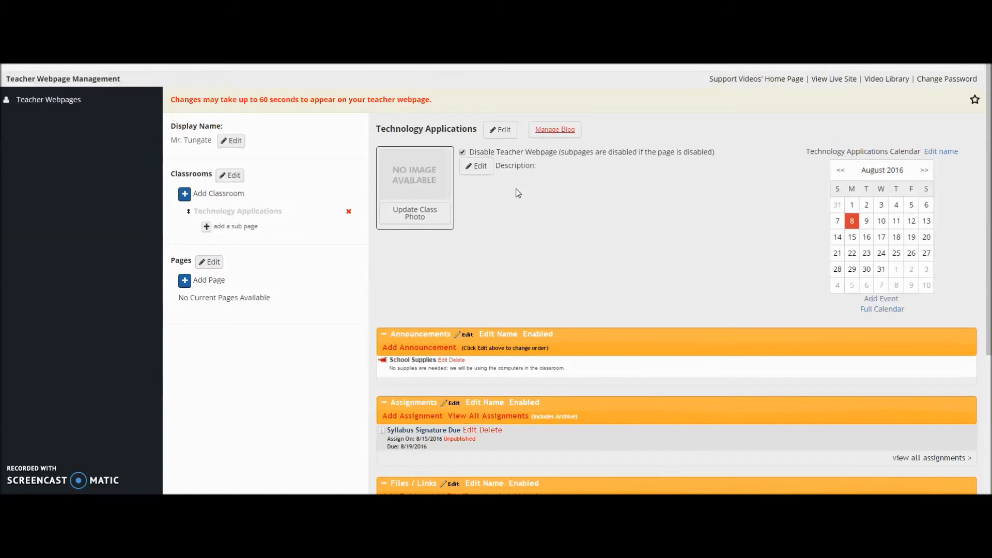
pyautogui.click(829, 78)
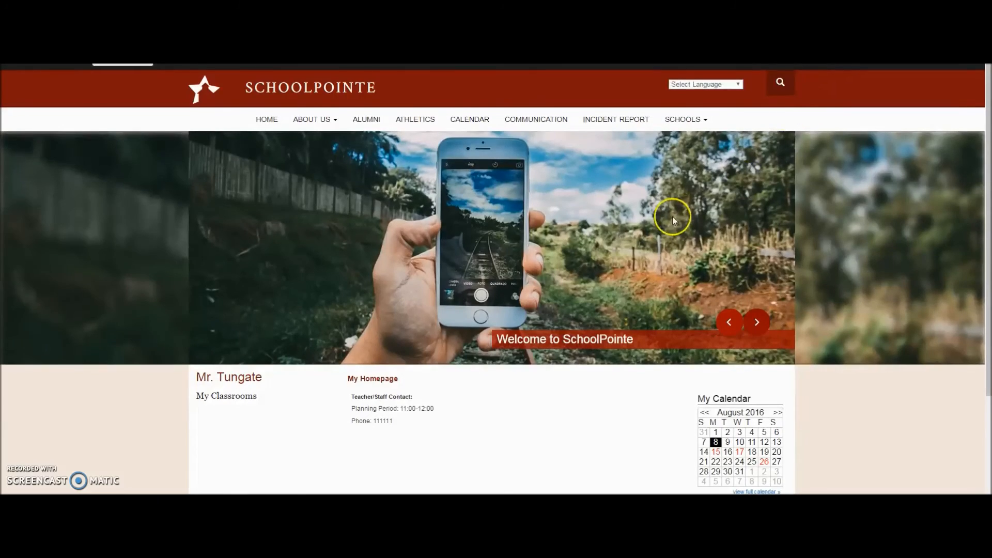
pyautogui.scroll(-2, 332, 320)
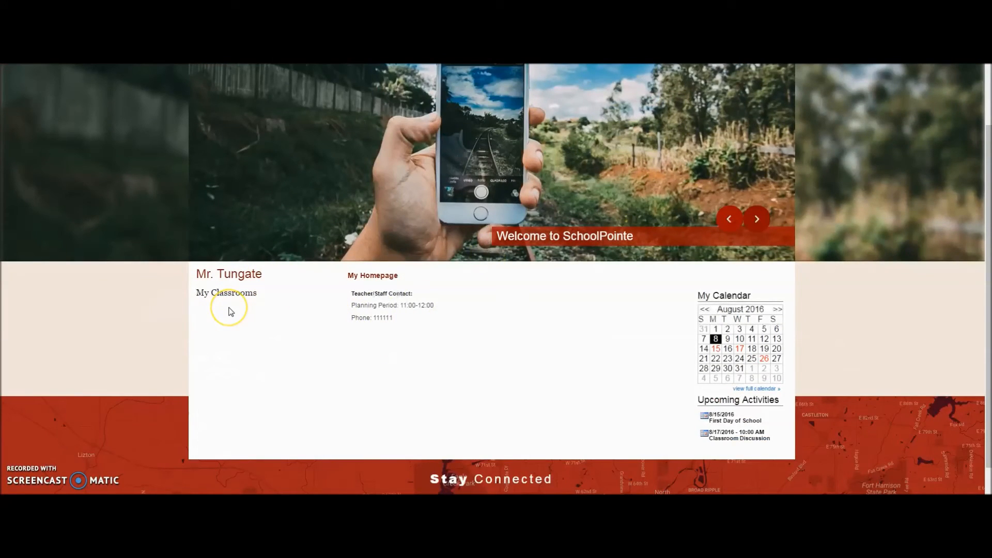
pyautogui.click(237, 339)
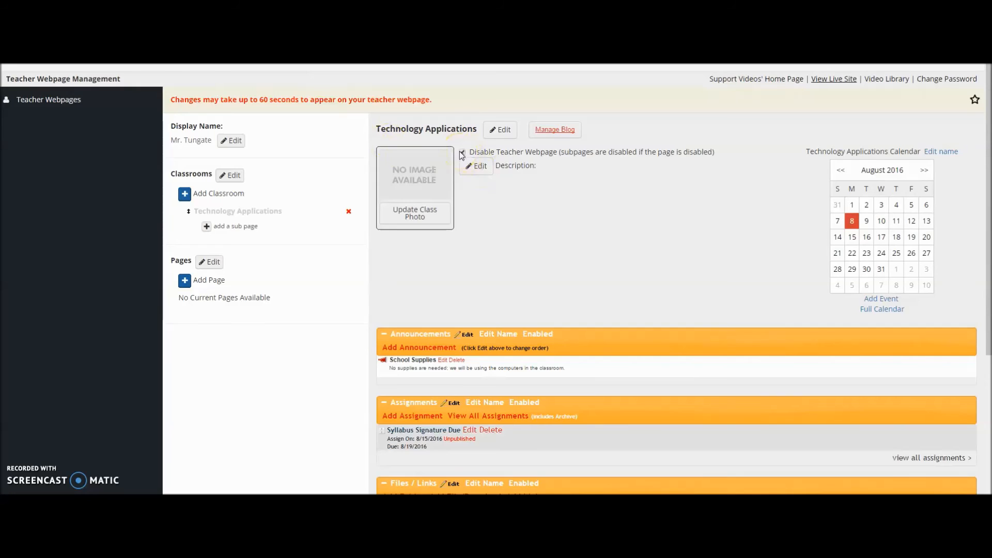
# Re-enable the Technology Applications classroom page, check the live site and return to the management page.
pyautogui.click(462, 152)
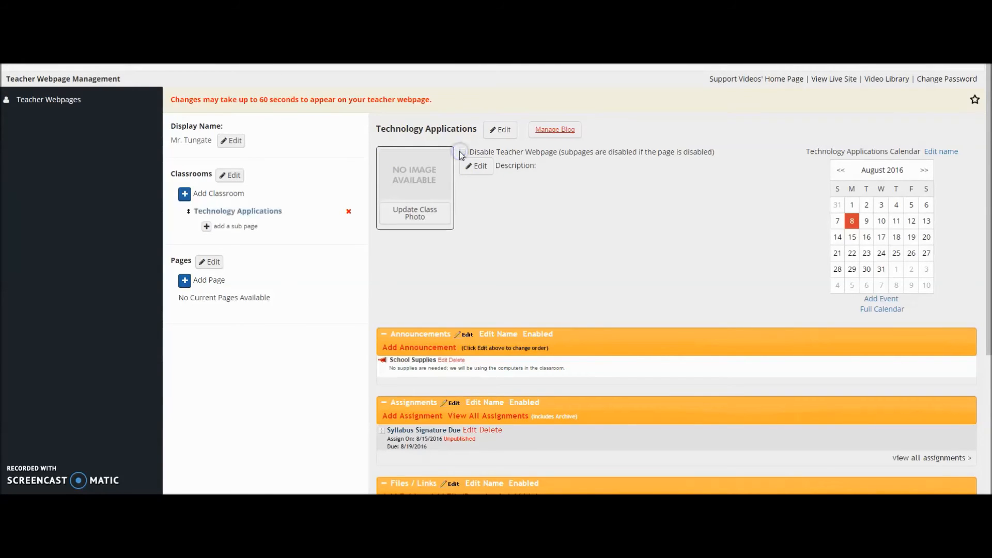
pyautogui.click(827, 83)
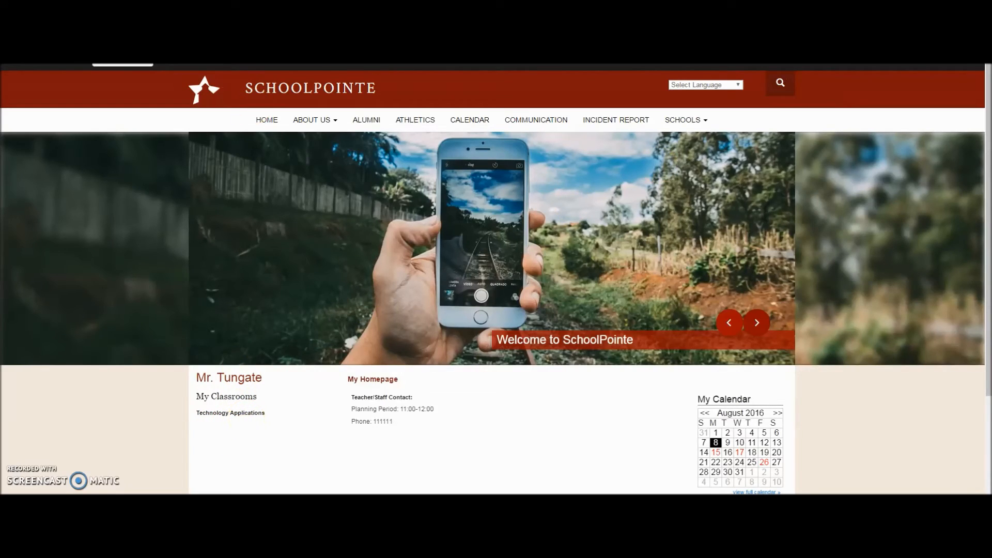
pyautogui.hotkey('ctrl', 'shift', 'Tab')
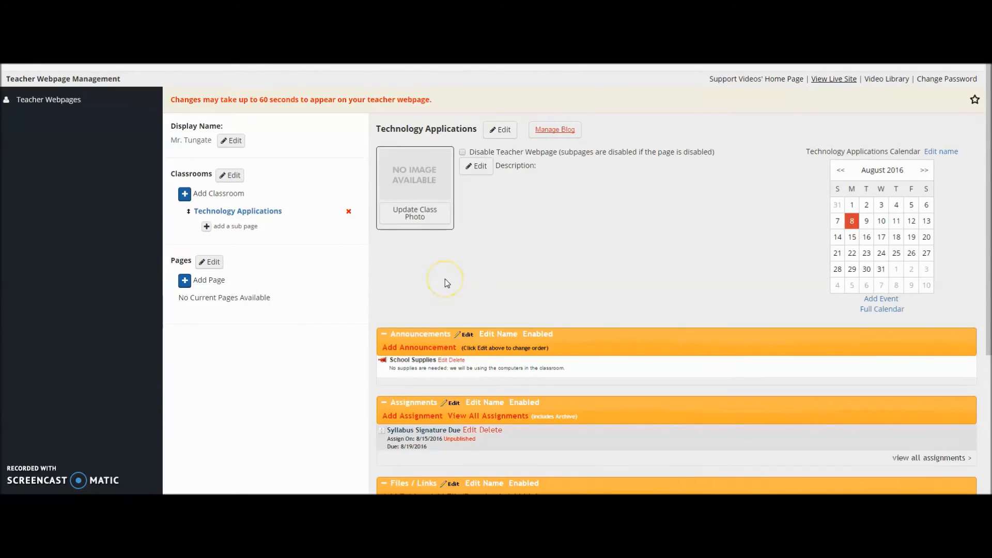
pyautogui.scroll(-2, 447, 283)
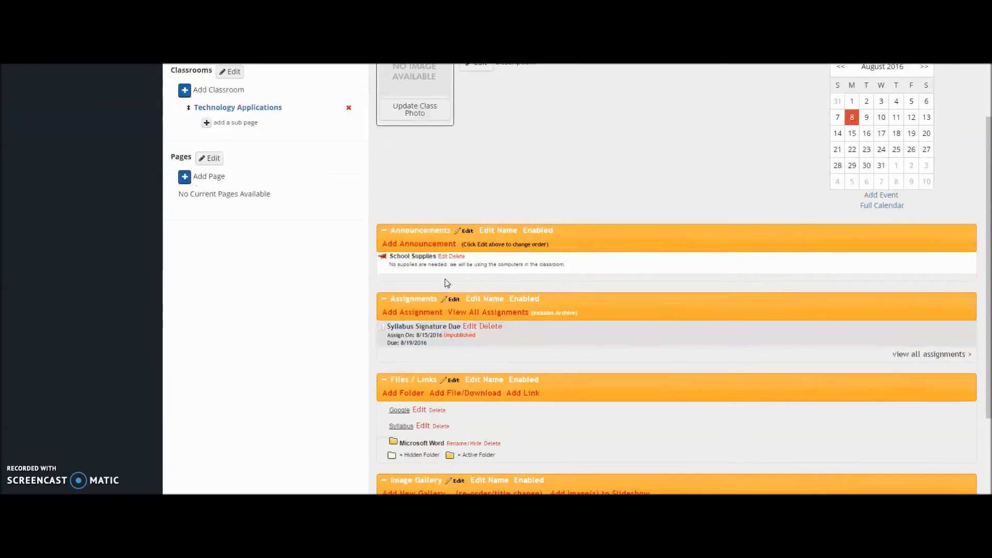
pyautogui.scroll(-1, 447, 283)
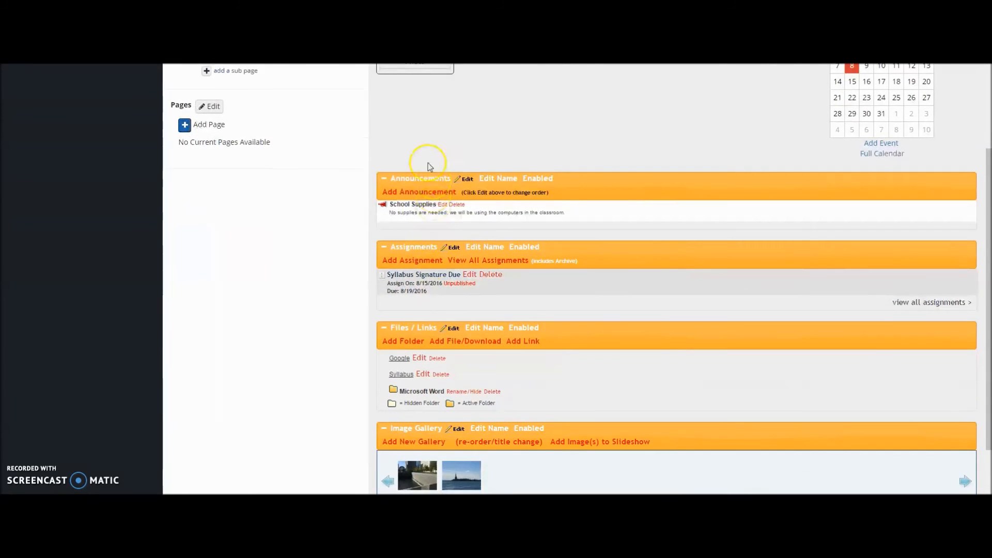
pyautogui.click(460, 434)
pyautogui.scroll(3, 460, 436)
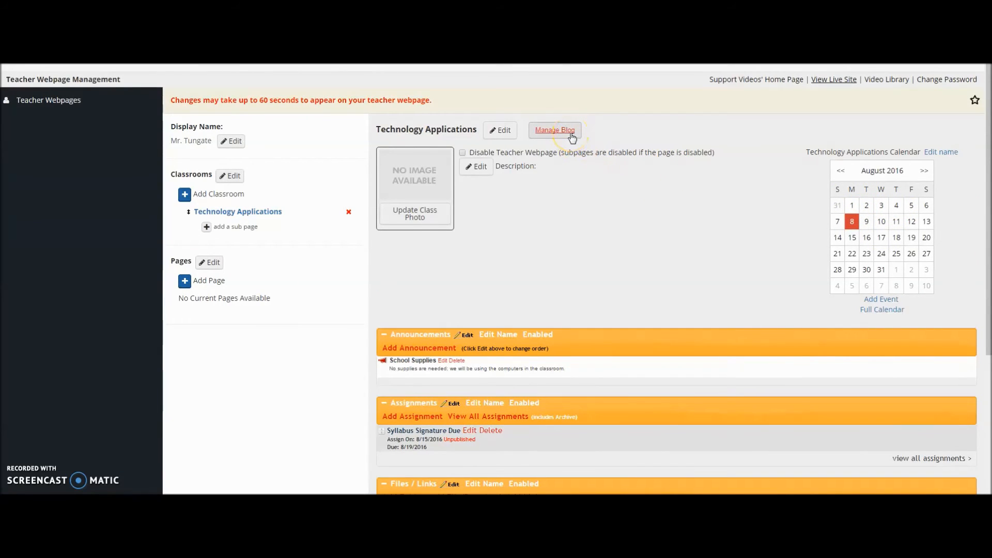
# Add a new page titled "Homework Help" and open it in the page editor.
pyautogui.click(185, 281)
pyautogui.click(447, 107)
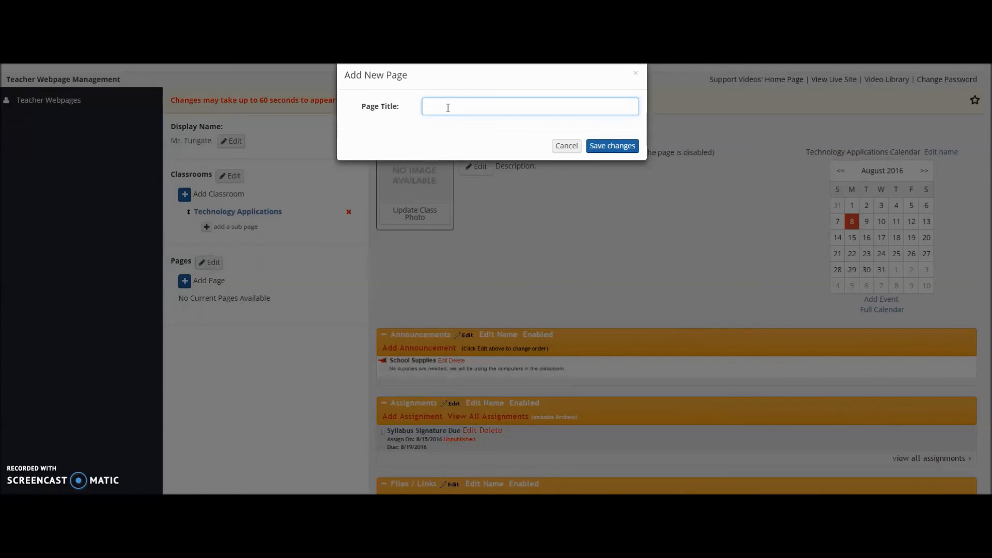
pyautogui.write('Homework Help')
pyautogui.click(612, 146)
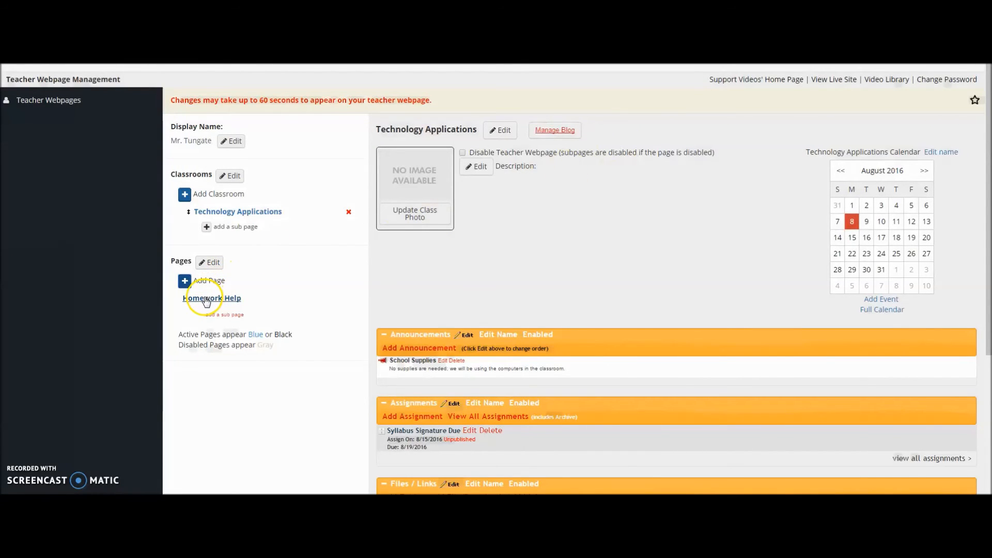
pyautogui.click(216, 303)
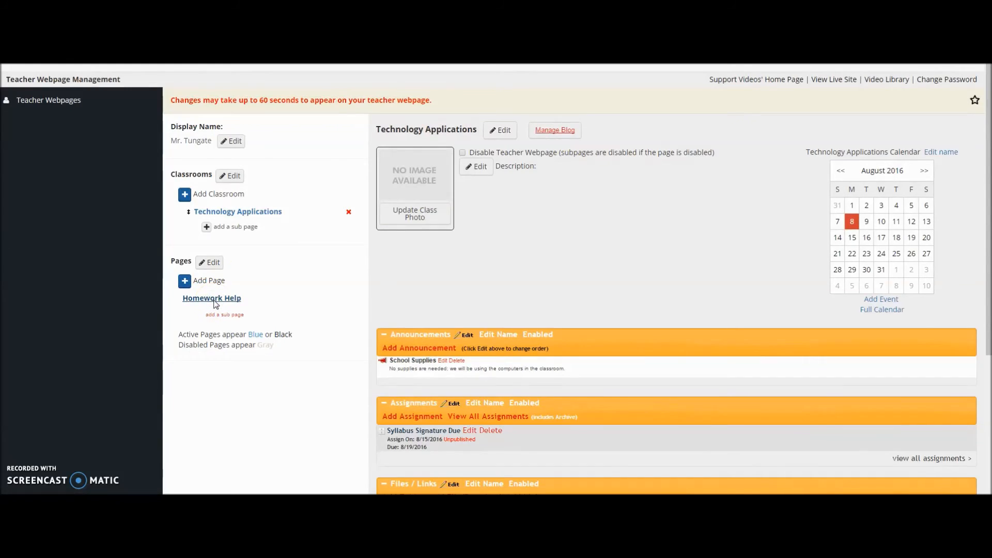
pyautogui.click(628, 217)
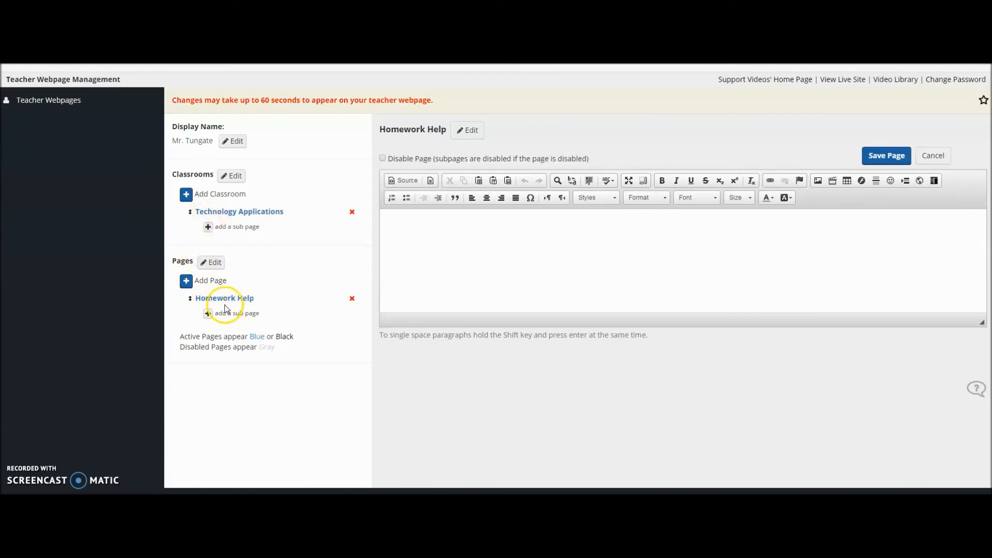
# Add a sub page titled "Computer Jobs" under the Technology Applications classroom and save it.
pyautogui.click(207, 228)
pyautogui.click(443, 106)
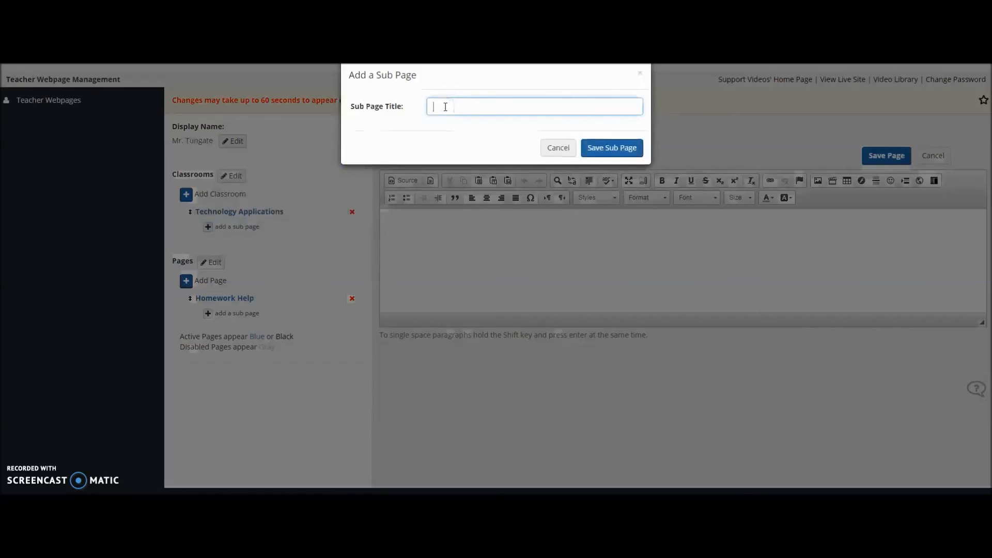
pyautogui.write('Computer Job')
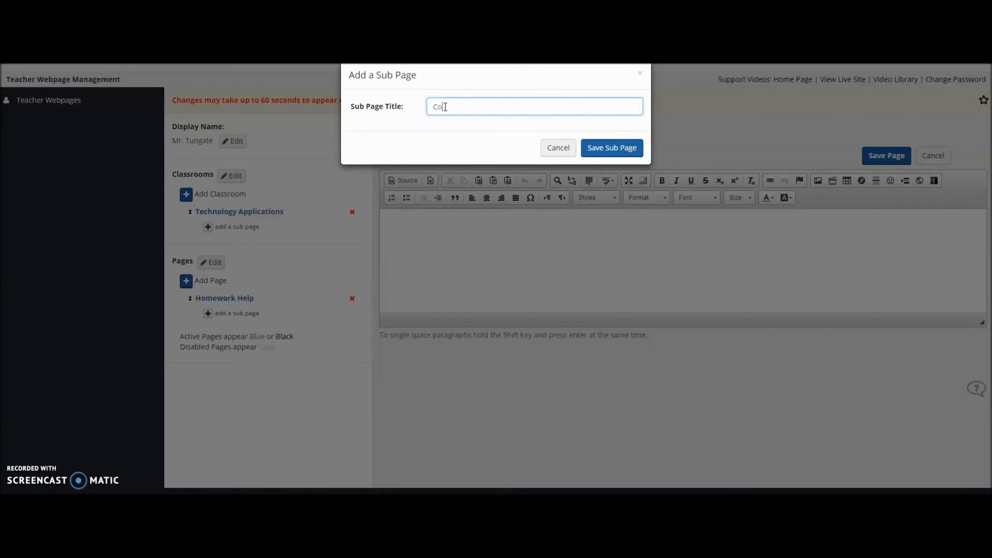
pyautogui.write('s')
pyautogui.click(599, 148)
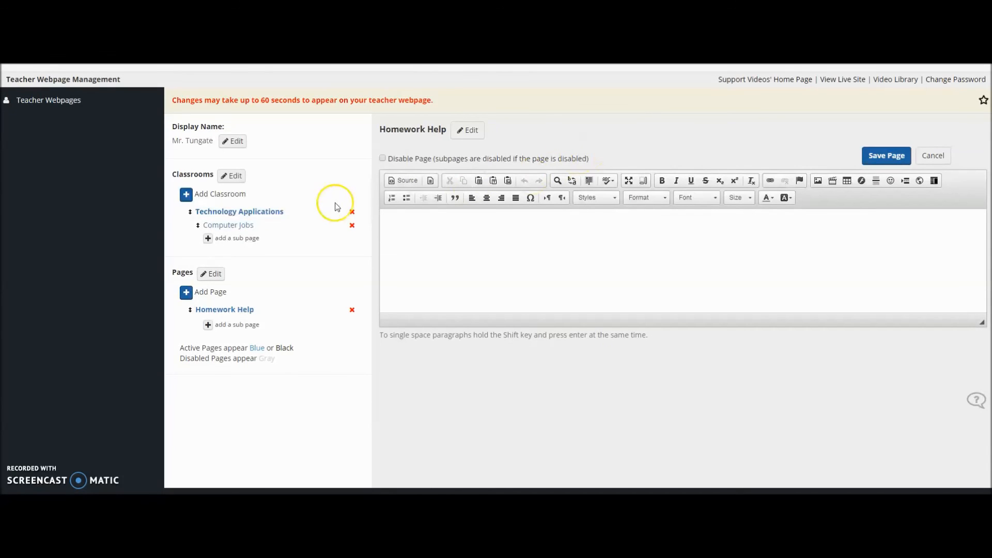
# Open the "Computer Jobs" sub page of the Technology Applications classroom in the page editor.
pyautogui.click(236, 227)
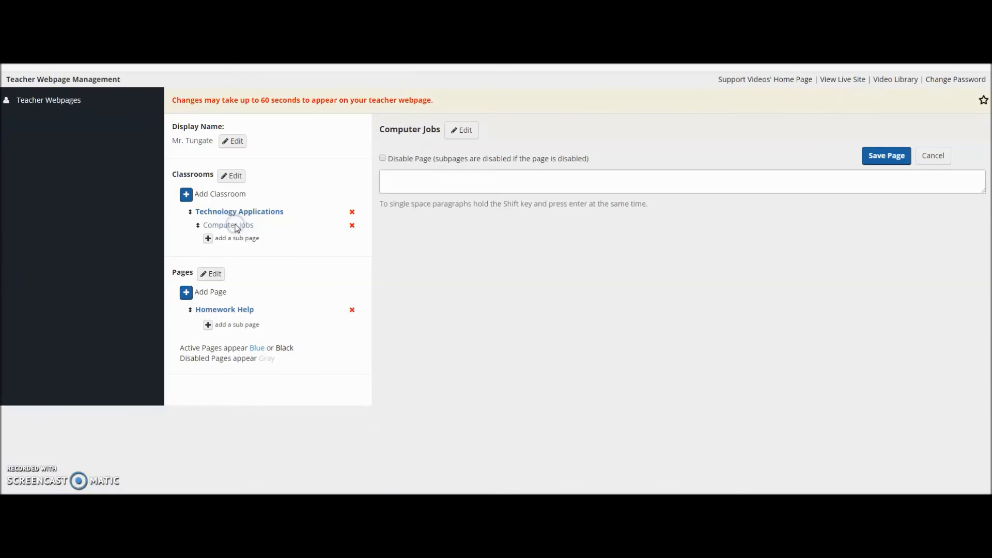
pyautogui.click(724, 282)
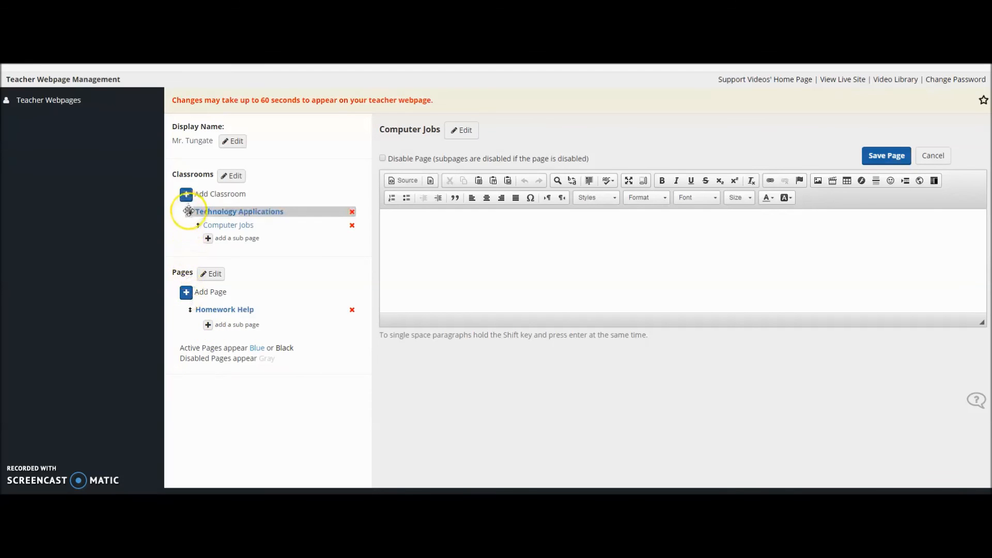
pyautogui.moveTo(190, 215)
pyautogui.mouseDown()
pyautogui.moveTo(191, 240)
pyautogui.moveTo(188, 195)
pyautogui.moveTo(203, 217)
pyautogui.mouseUp()
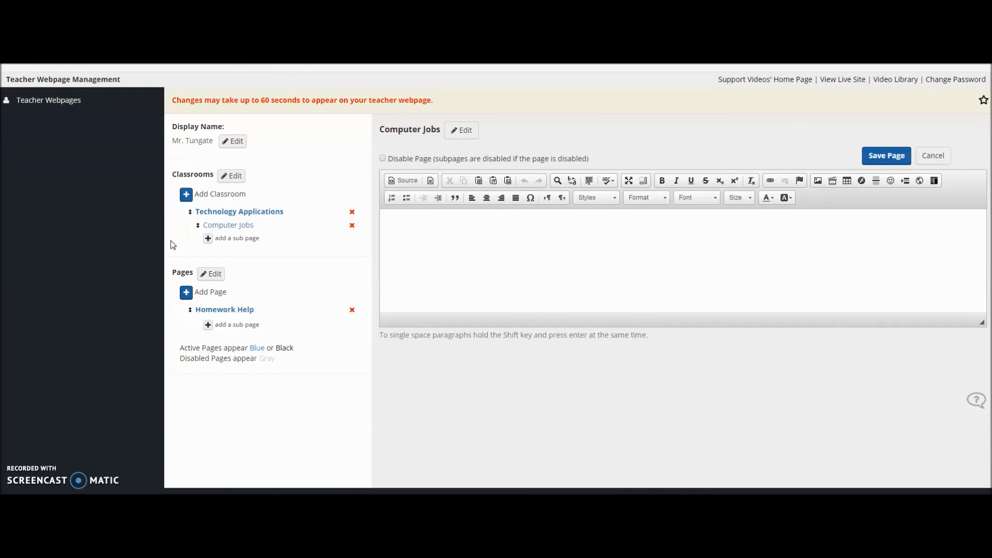
pyautogui.moveTo(190, 310)
pyautogui.mouseDown()
pyautogui.moveTo(189, 322)
pyautogui.moveTo(193, 300)
pyautogui.moveTo(192, 322)
pyautogui.moveTo(193, 311)
pyautogui.mouseUp()
# Add a new classroom titled "Business 101" and save it.
pyautogui.click(185, 194)
pyautogui.click(532, 102)
pyautogui.write('Business ')
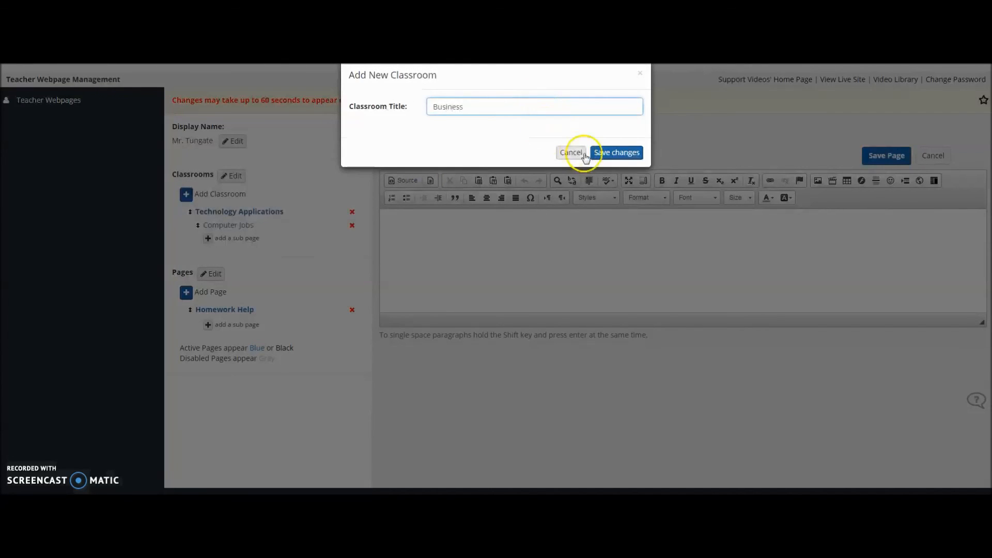
pyautogui.write('101')
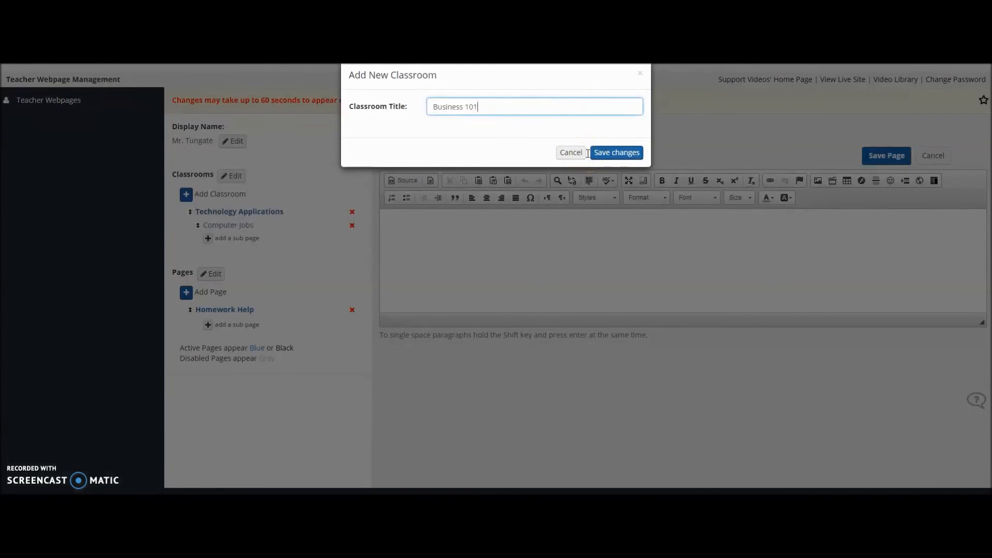
pyautogui.click(612, 156)
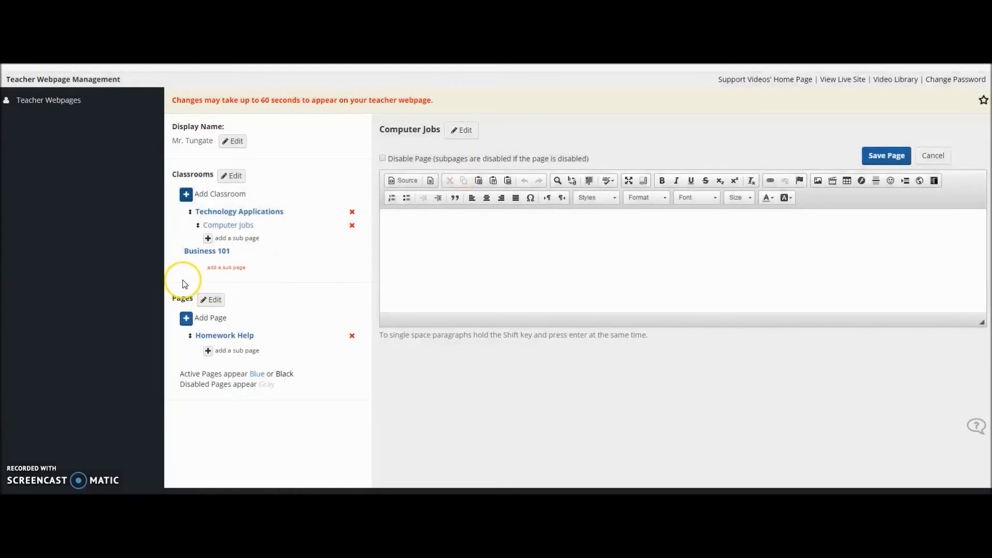
# Reload the management page and move the Business 101 classroom above Technology Applications.
pyautogui.rightClick(245, 290)
pyautogui.click(270, 322)
pyautogui.moveTo(190, 251); pyautogui.dragTo(194, 224)
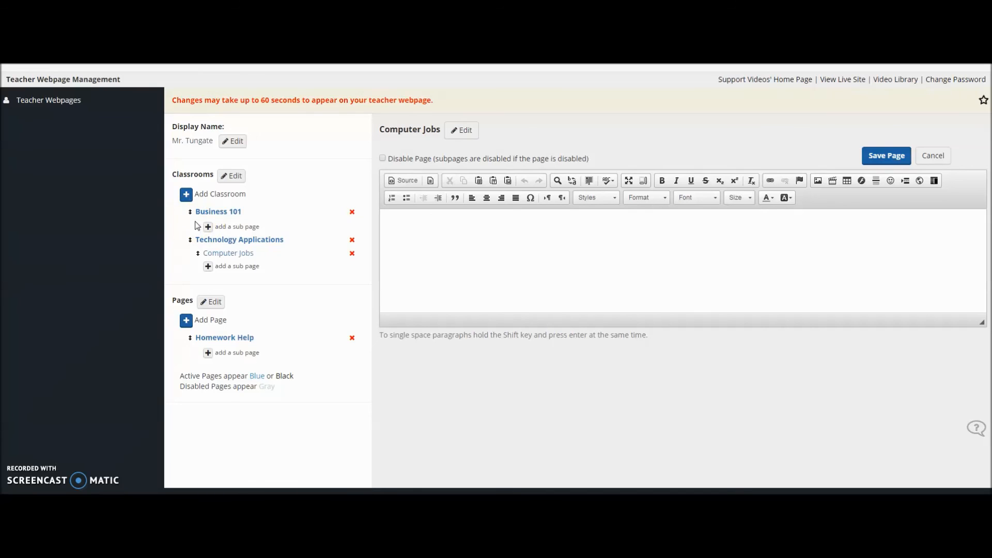
# Check the classroom order on the live site and review the management page's notice about when changes appear.
pyautogui.click(844, 81)
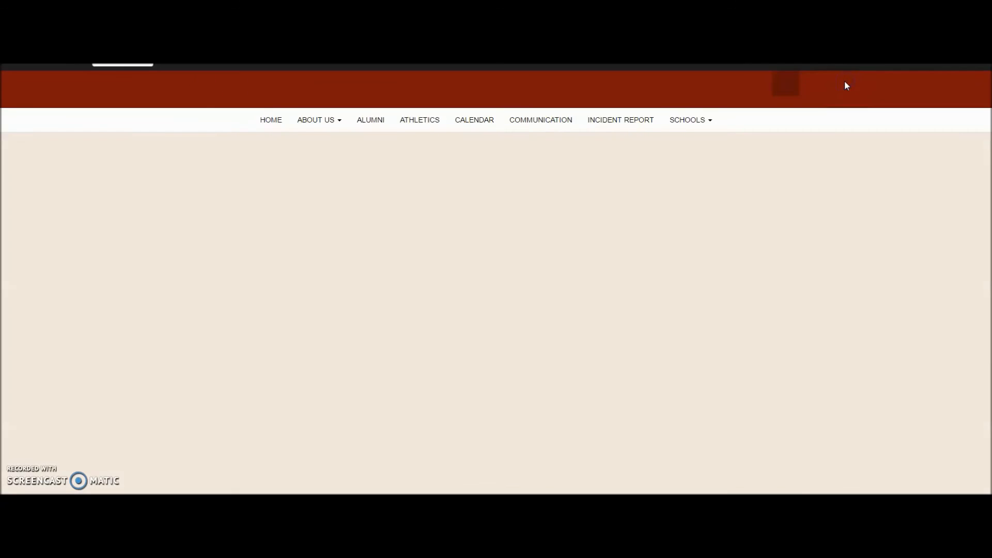
pyautogui.scroll(-1, 641, 300)
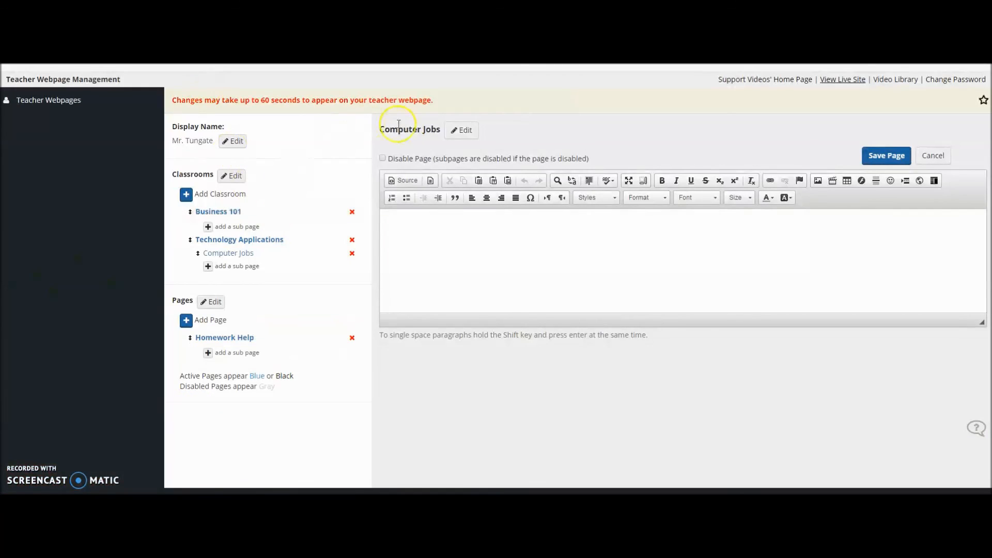
pyautogui.moveTo(438, 103); pyautogui.dragTo(176, 102)
pyautogui.click(317, 162)
# Open the SchoolPointe Feedback & Support site and list all Teacher Webpages articles in its Knowledge Base.
pyautogui.scroll(-1, 496, 280)
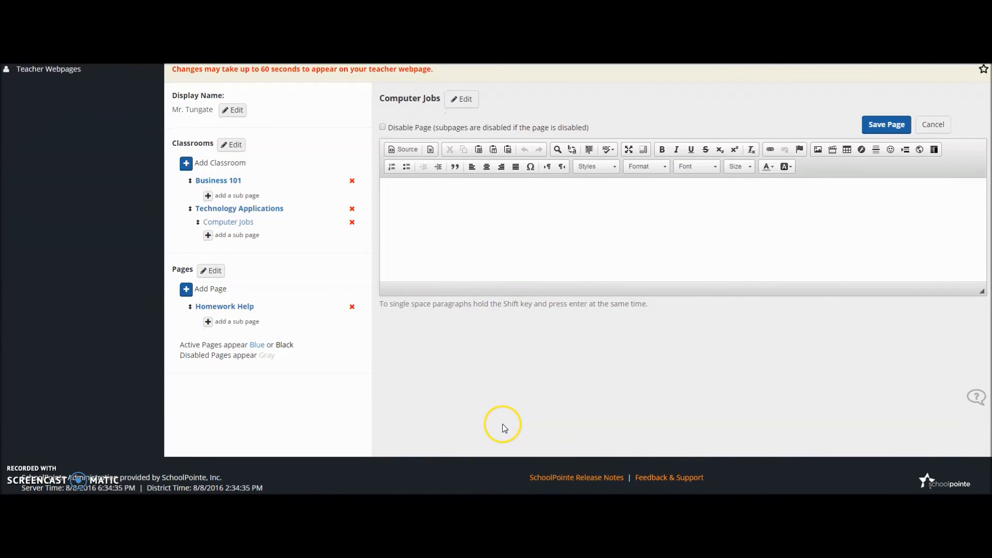
pyautogui.click(651, 480)
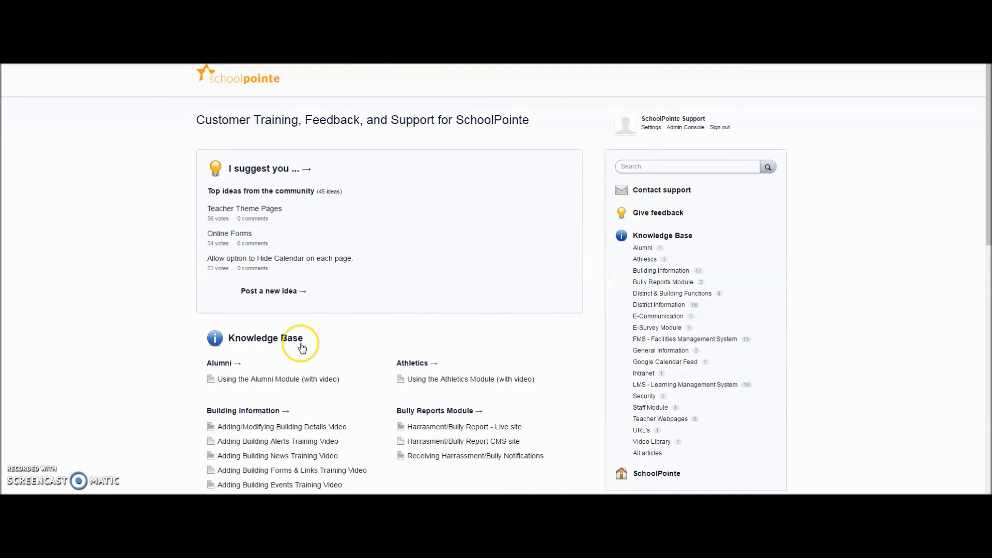
pyautogui.scroll(-7, 351, 382)
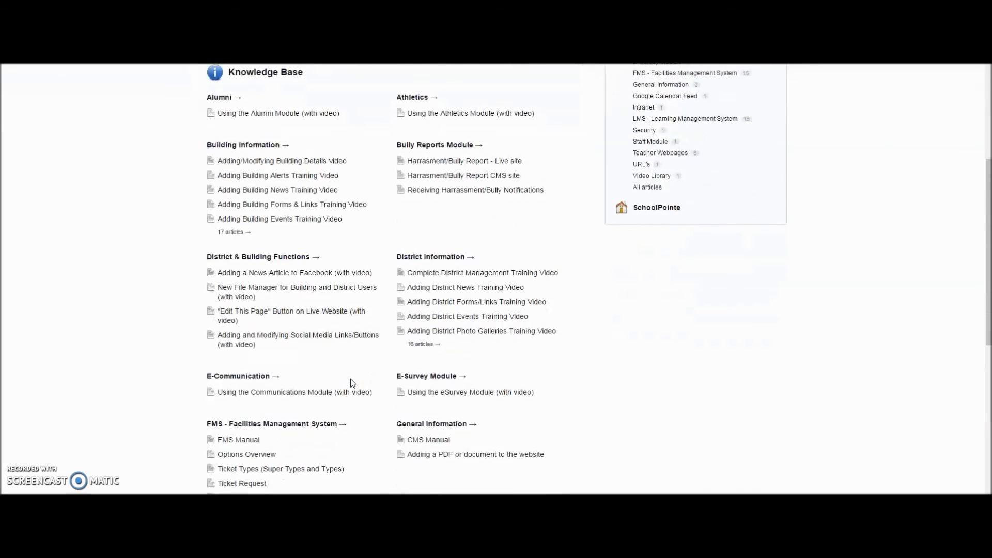
pyautogui.scroll(-6, 351, 382)
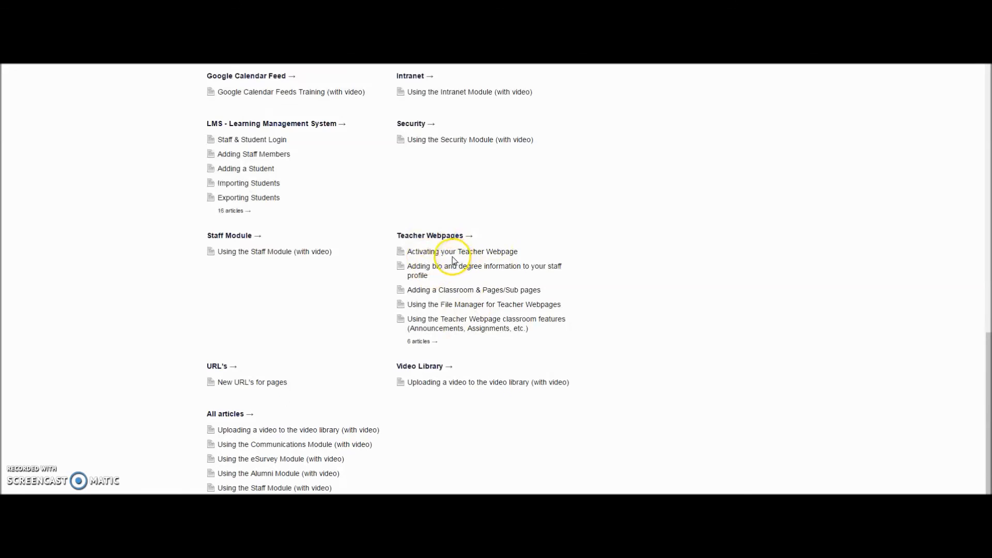
pyautogui.click(420, 340)
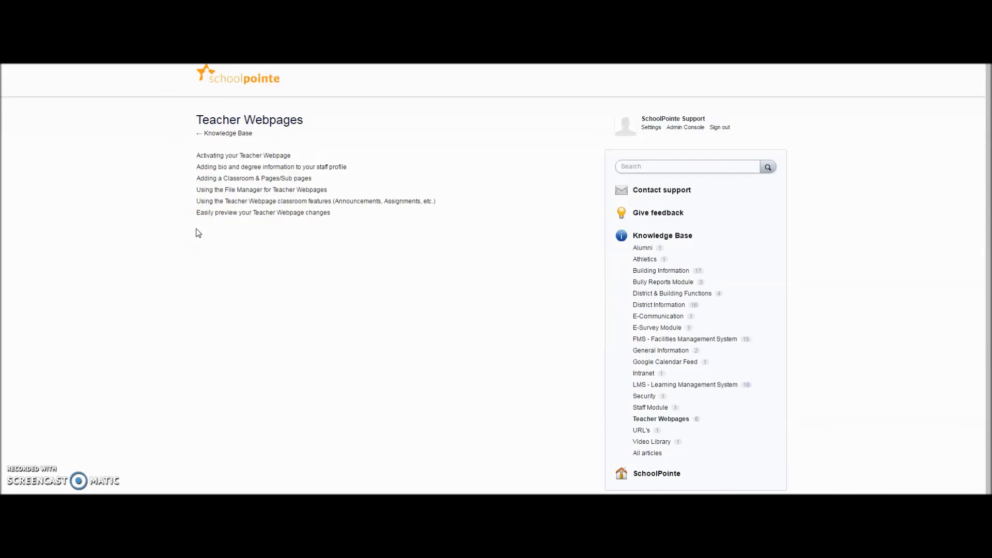
# Read through the article on using the Teacher Webpage classroom features and return to the Teacher Webpages article list.
pyautogui.click(261, 181)
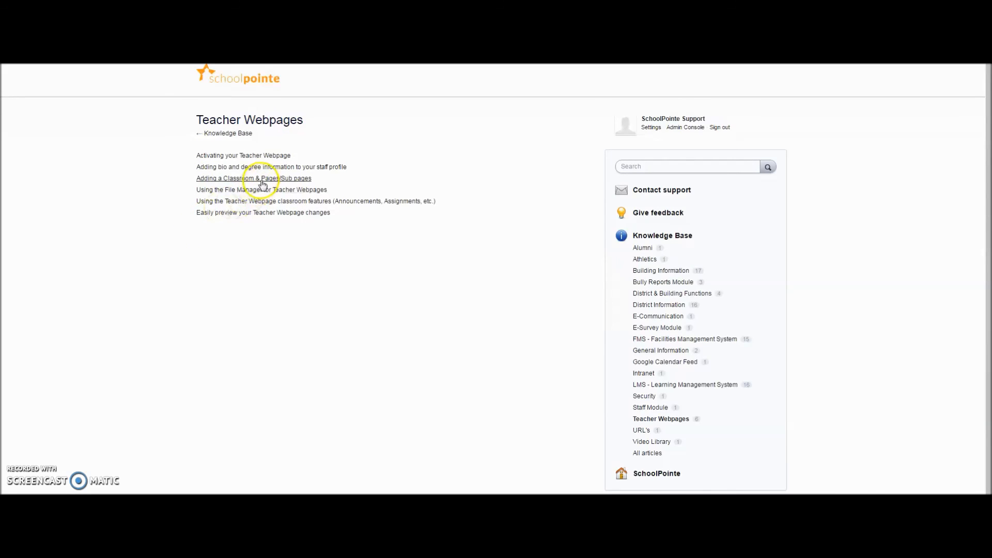
pyautogui.click(318, 204)
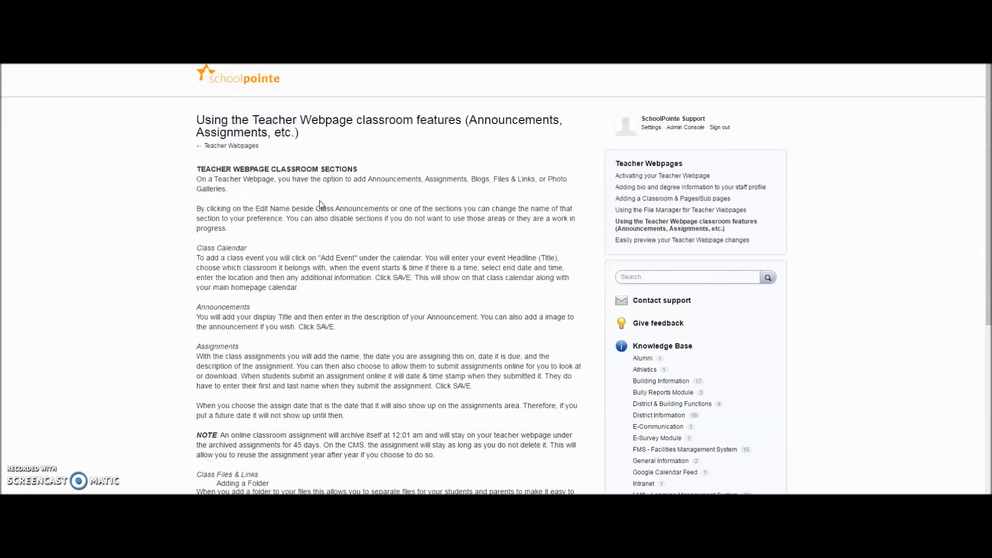
pyautogui.scroll(-6, 303, 270)
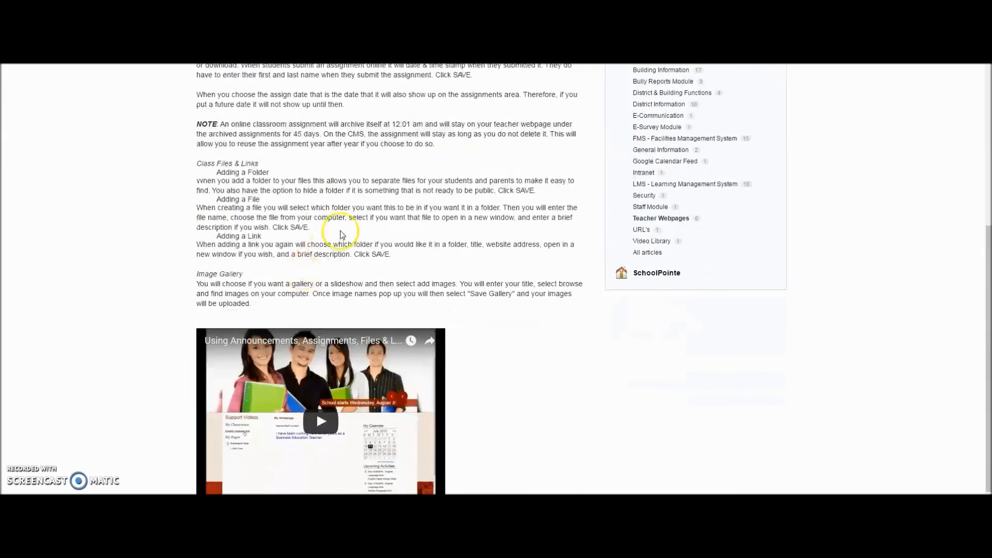
pyautogui.scroll(4, 282, 220)
pyautogui.scroll(-5, 244, 224)
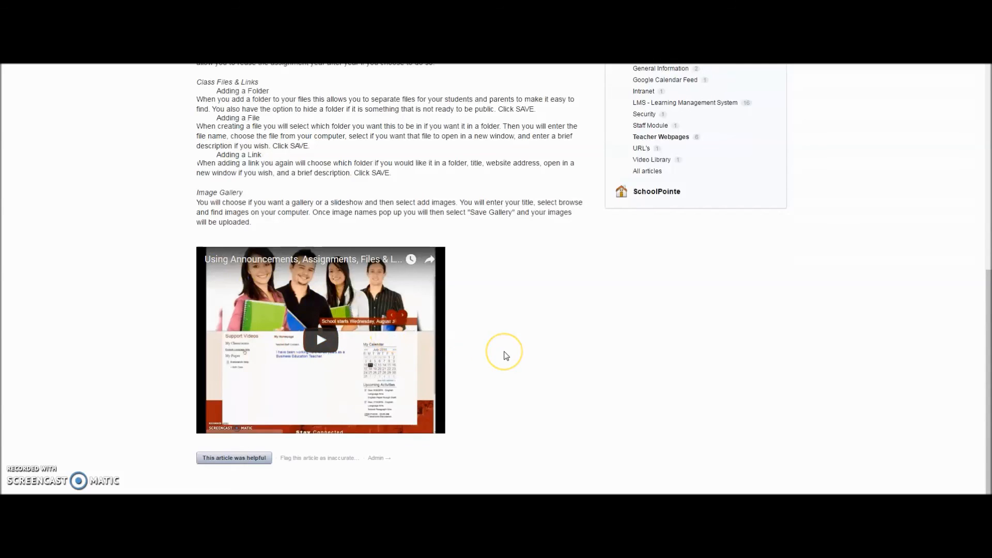
pyautogui.scroll(1, 505, 355)
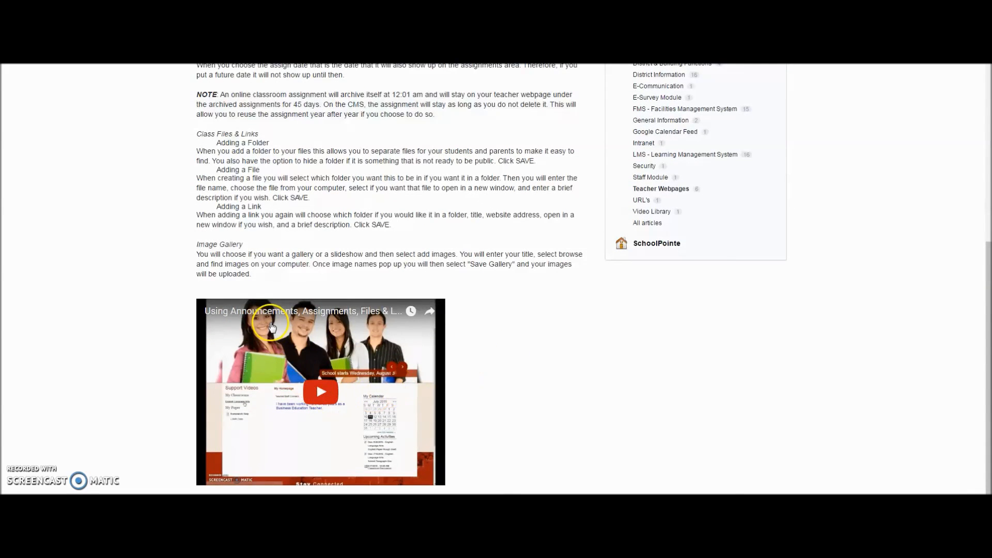
pyautogui.scroll(7, 273, 326)
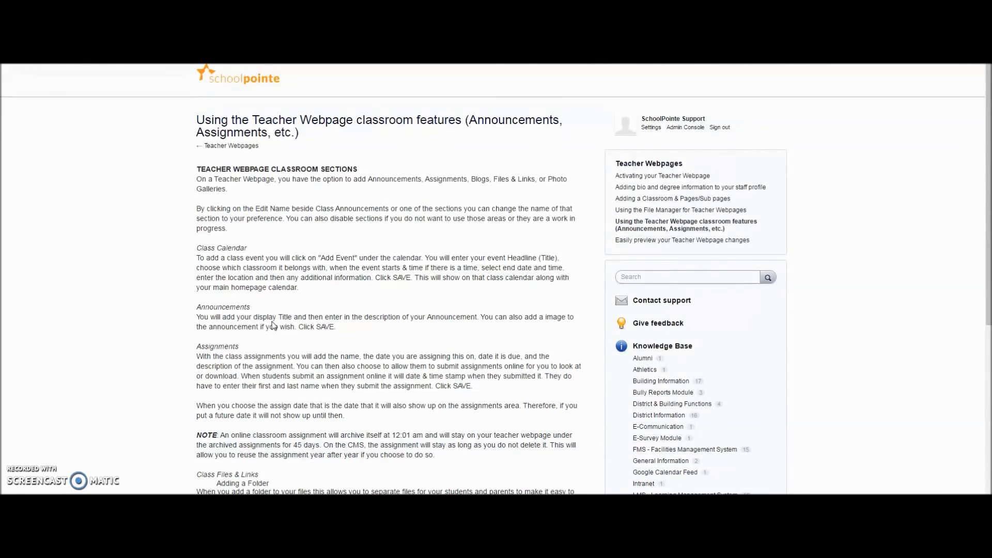
pyautogui.scroll(-8, 273, 325)
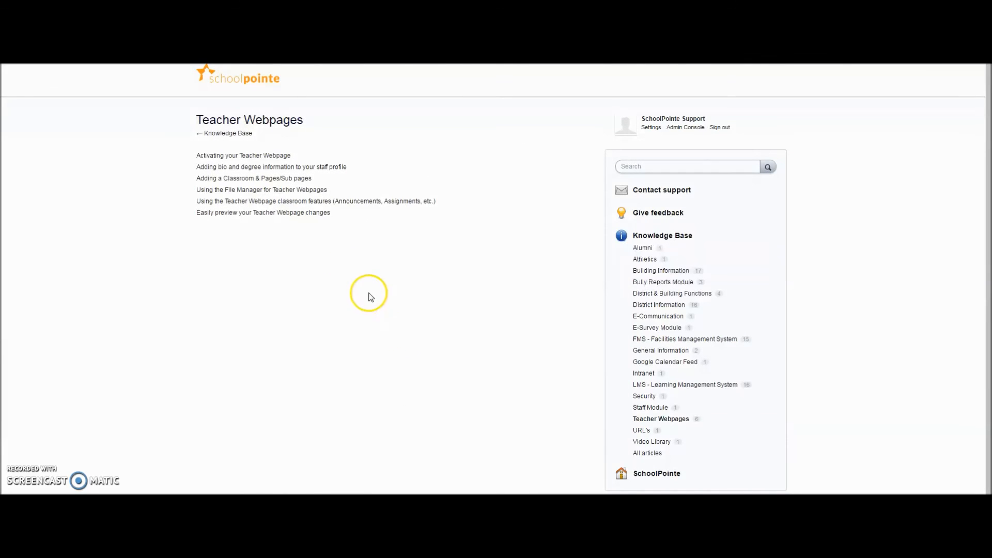
# Open the article "Adding a Classroom & Pages/Sub pages" and look through its instructions and training videos.
pyautogui.click(268, 179)
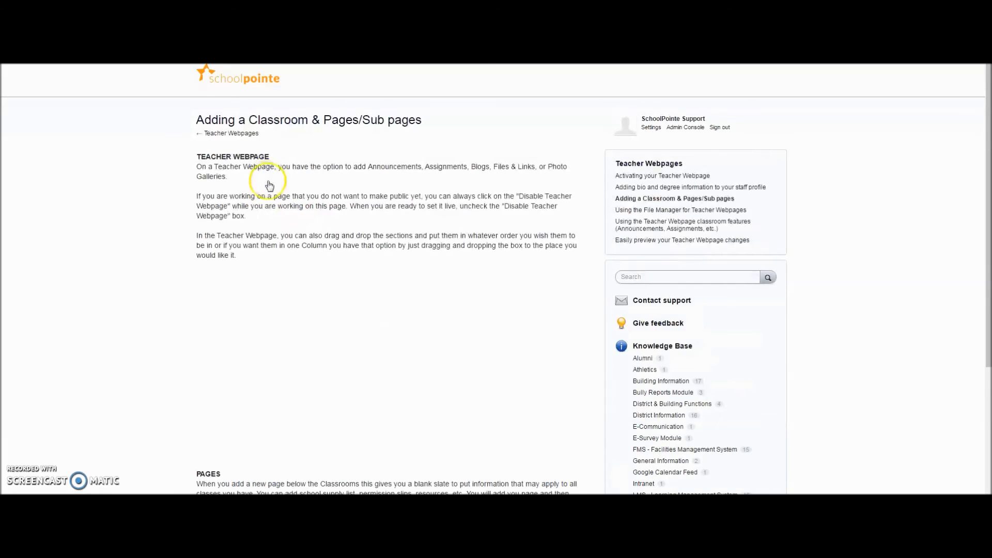
pyautogui.scroll(-4, 301, 310)
pyautogui.scroll(-2, 299, 310)
pyautogui.scroll(5, 300, 310)
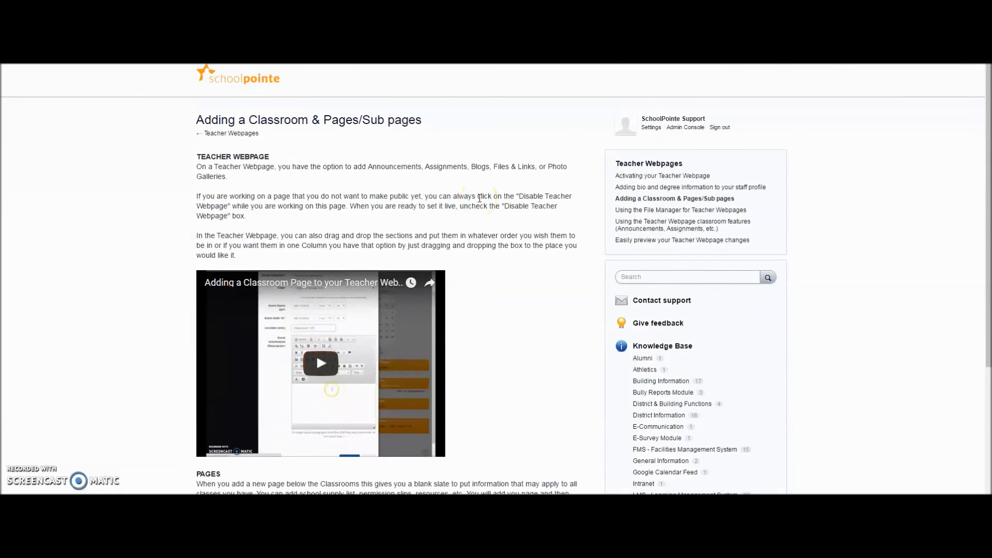
pyautogui.click(520, 472)
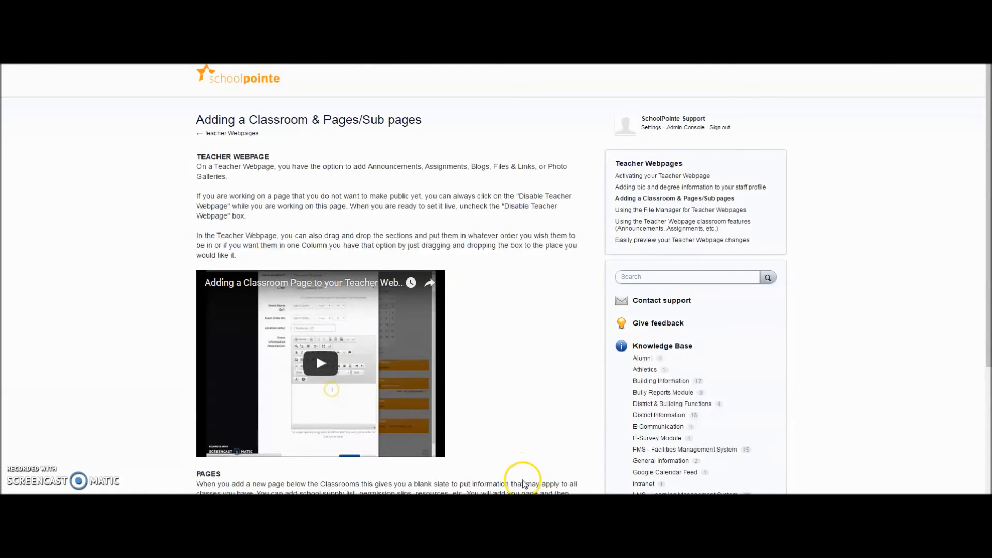